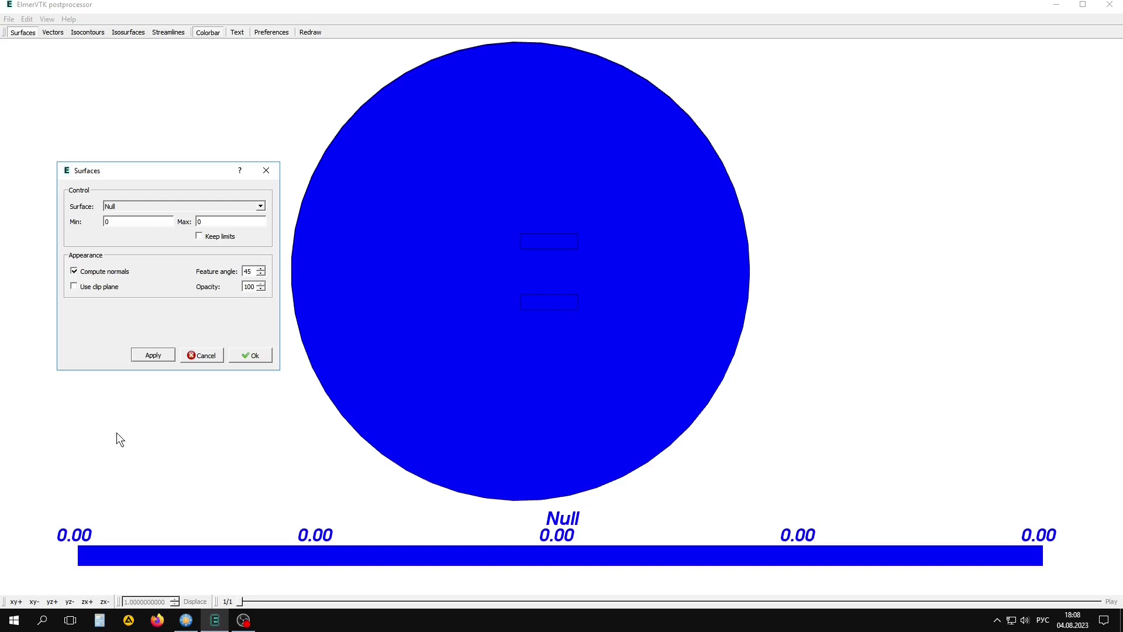
Colour the solution surface by potential and zoom in on the magnet.
click(146, 208)
click(143, 217)
click(138, 355)
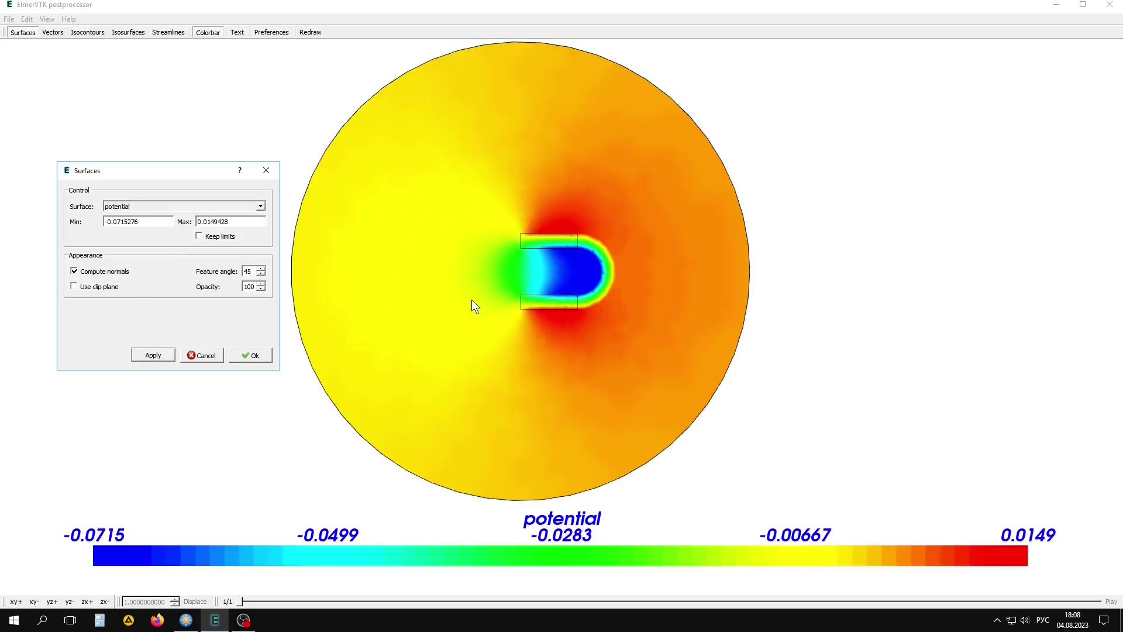
scroll(553, 251, up, 2)
scroll(553, 251, up, 3)
scroll(544, 240, up, 4)
scroll(532, 226, up, 1)
middle_drag(532, 226, 538, 330)
scroll(537, 325, up, 1)
scroll(520, 299, up, 1)
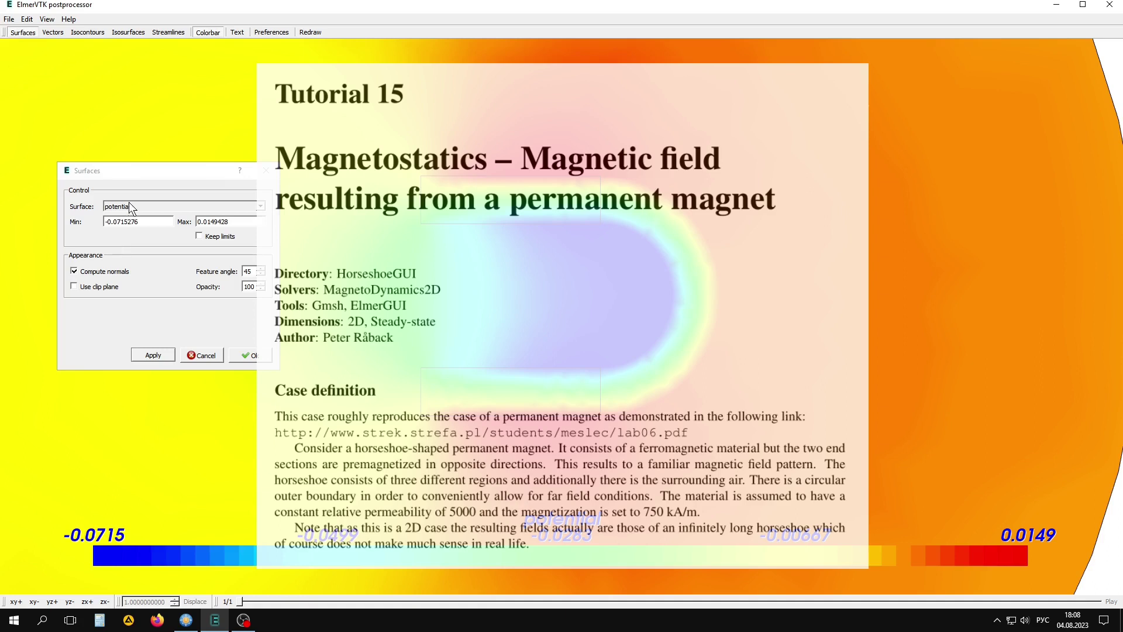
Switch the surface colouring to b_abs and redraw the plot.
click(130, 207)
click(126, 265)
click(152, 354)
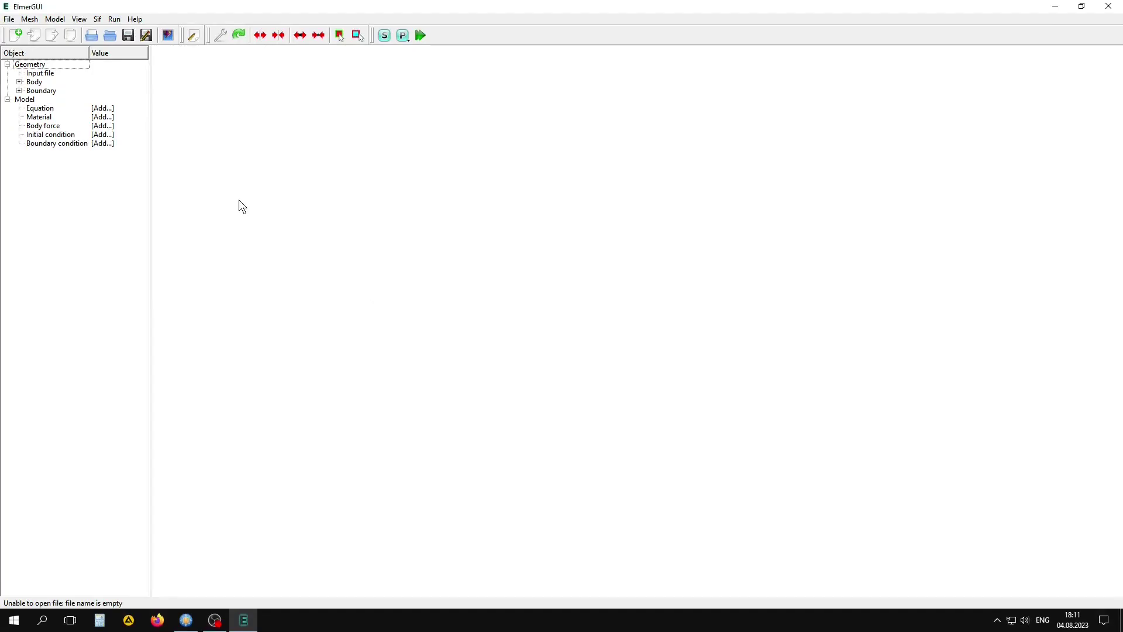
Load horseshoe.msh from the gmsh samples folder and zoom into the mesh.
click(93, 36)
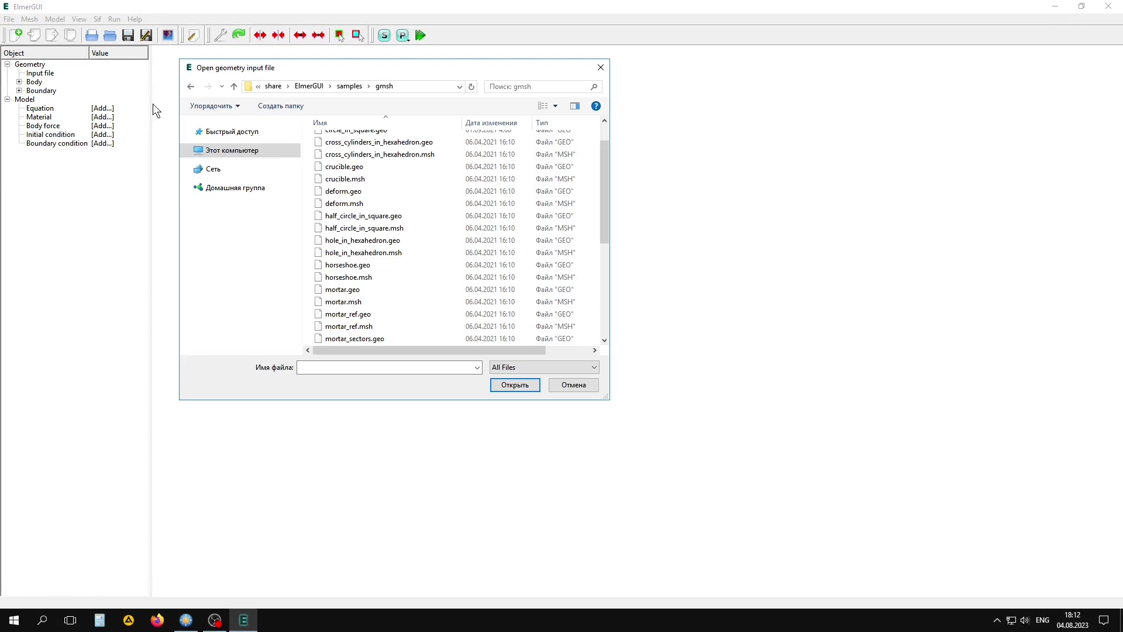
click(366, 278)
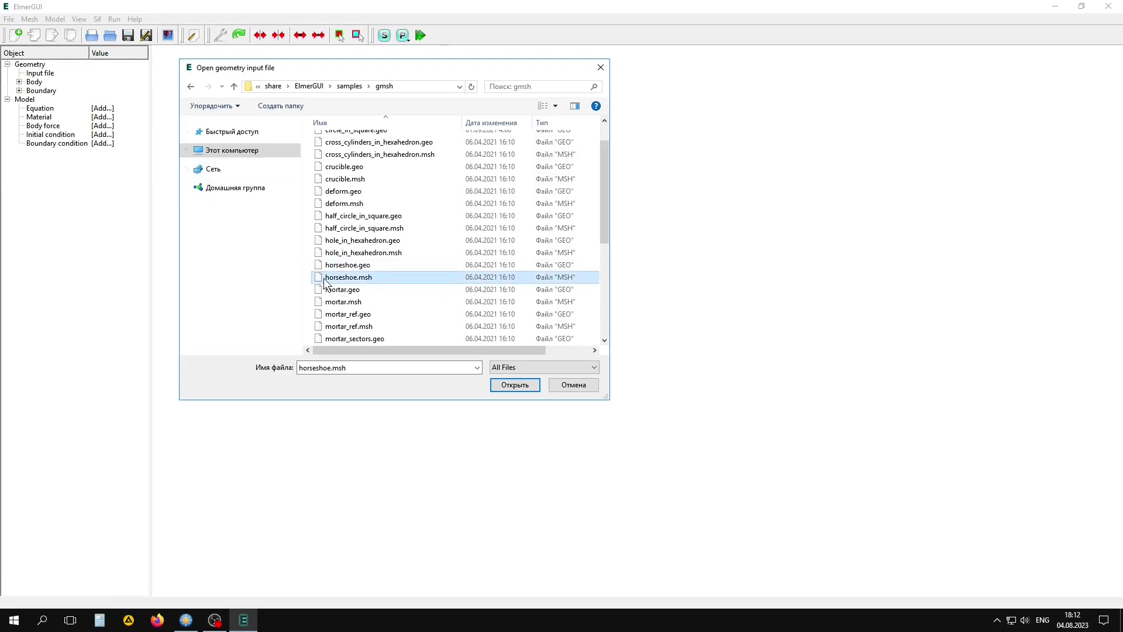
click(529, 388)
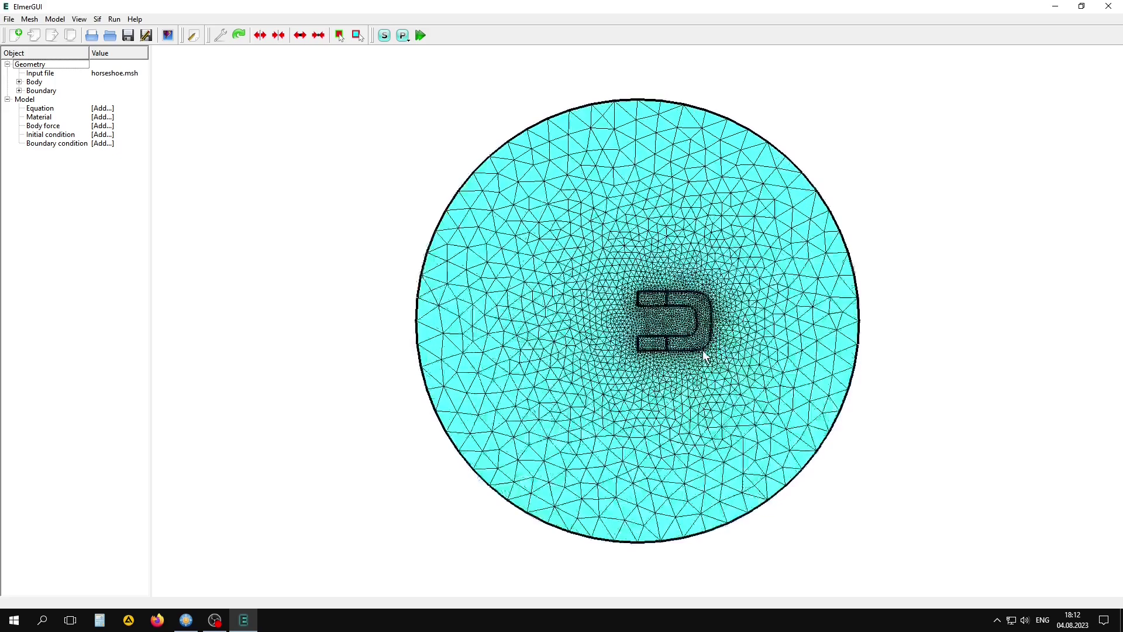
scroll(705, 357, up, 2)
scroll(689, 351, up, 2)
scroll(689, 351, up, 1)
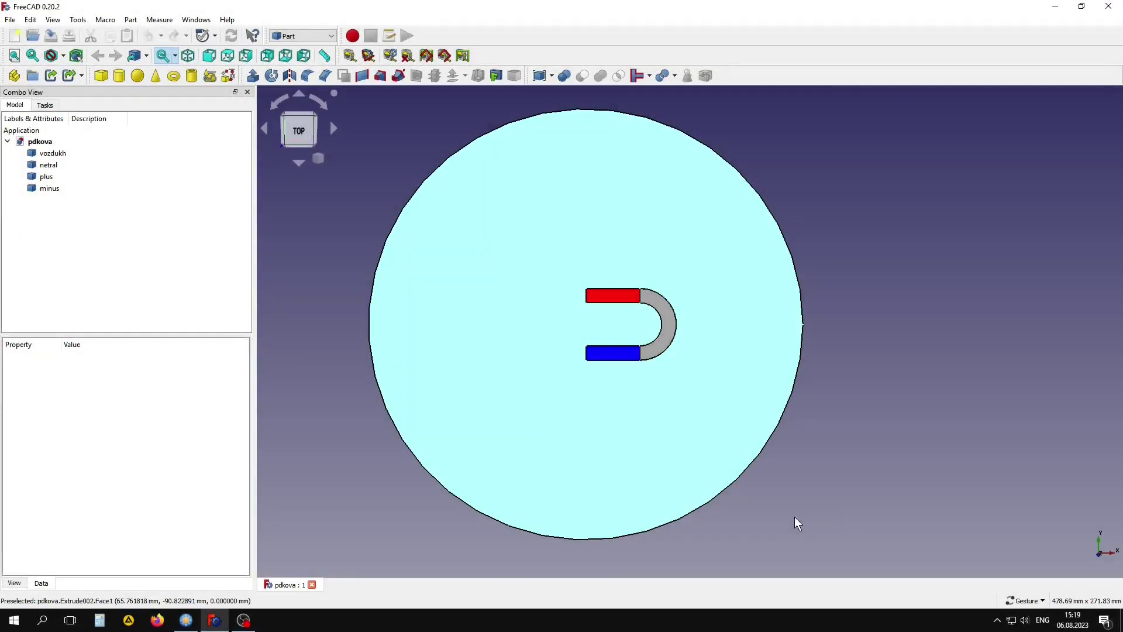
mouse_move(795, 517)
mouse_down()
mouse_move(792, 409)
mouse_move(797, 510)
mouse_up()
click(296, 128)
drag(84, 246, 82, 162)
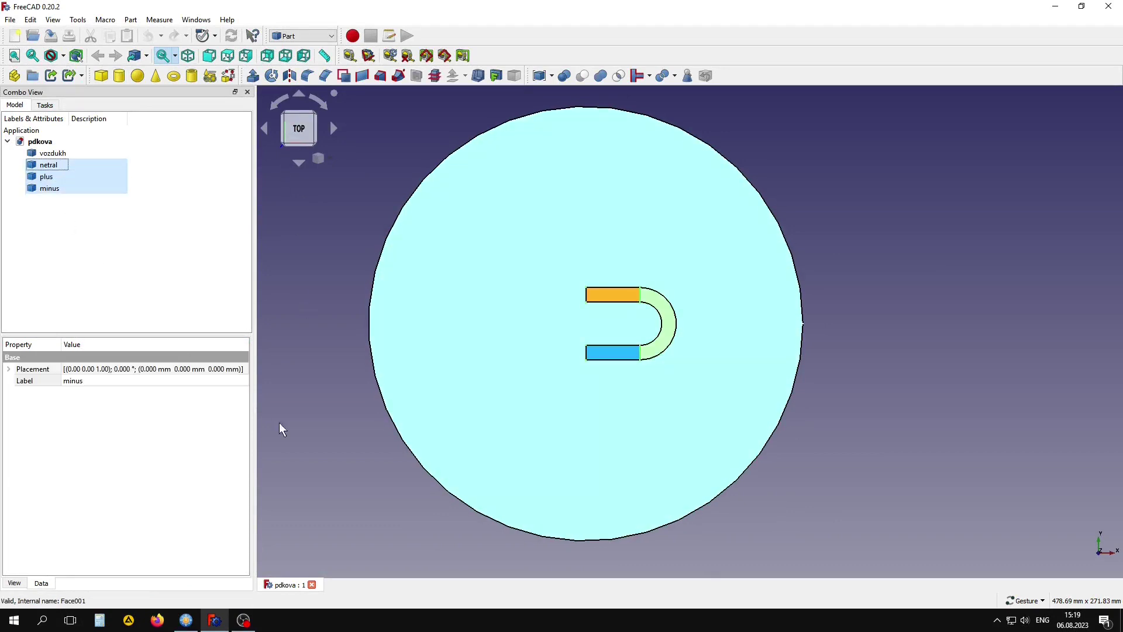
key(space)
click(935, 395)
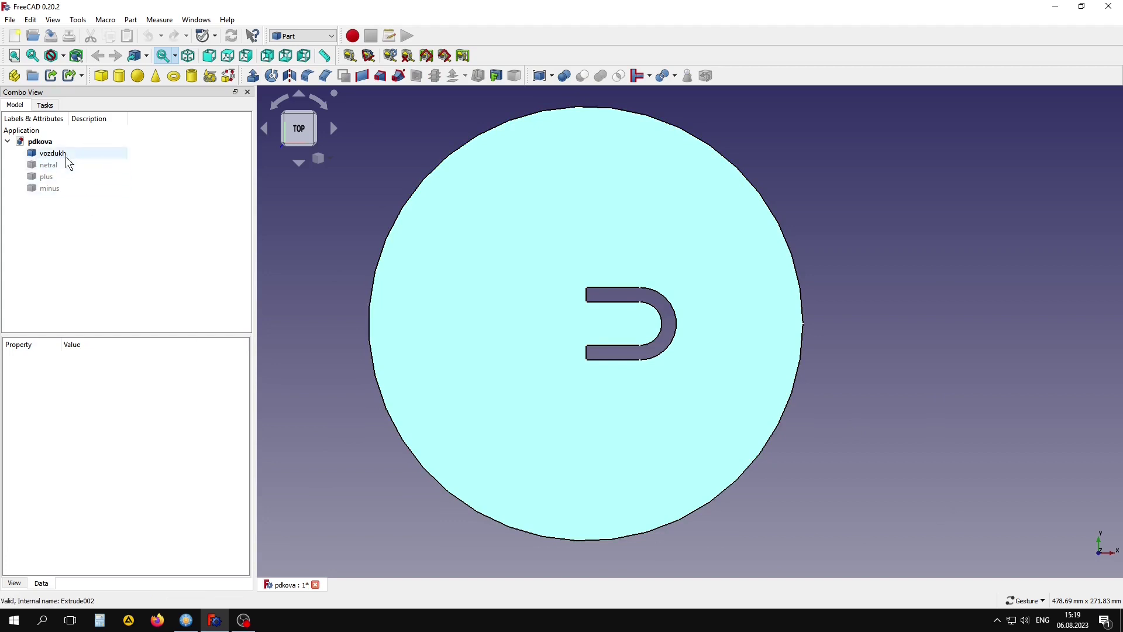
click(61, 154)
key(space)
click(50, 165)
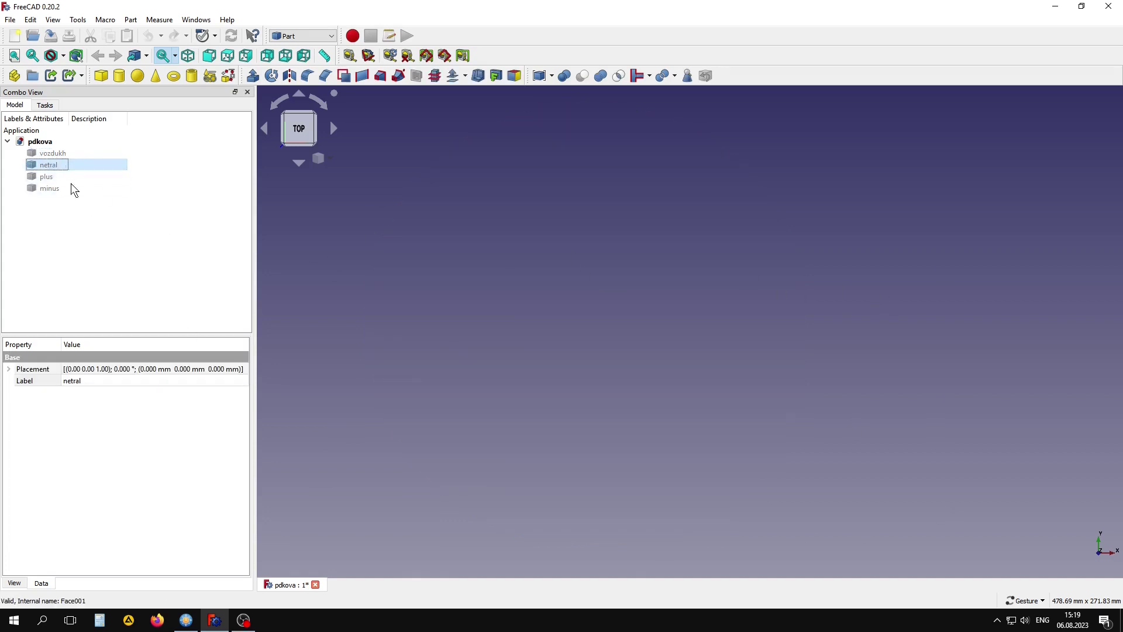
key(space)
click(789, 356)
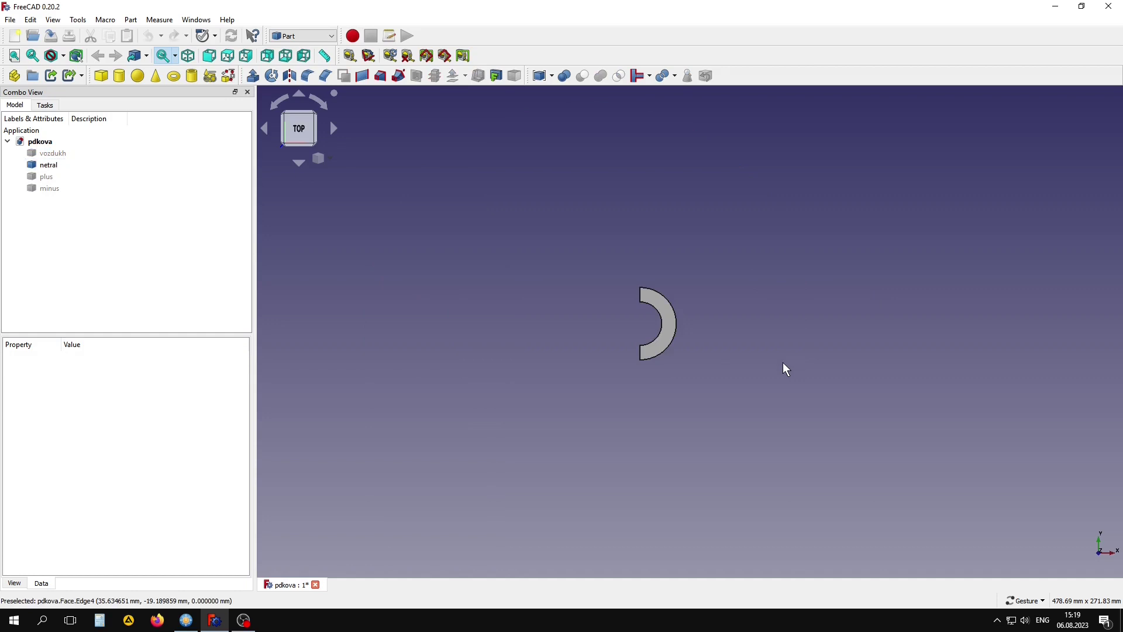
scroll(783, 363, up, 3)
right_drag(760, 371, 806, 401)
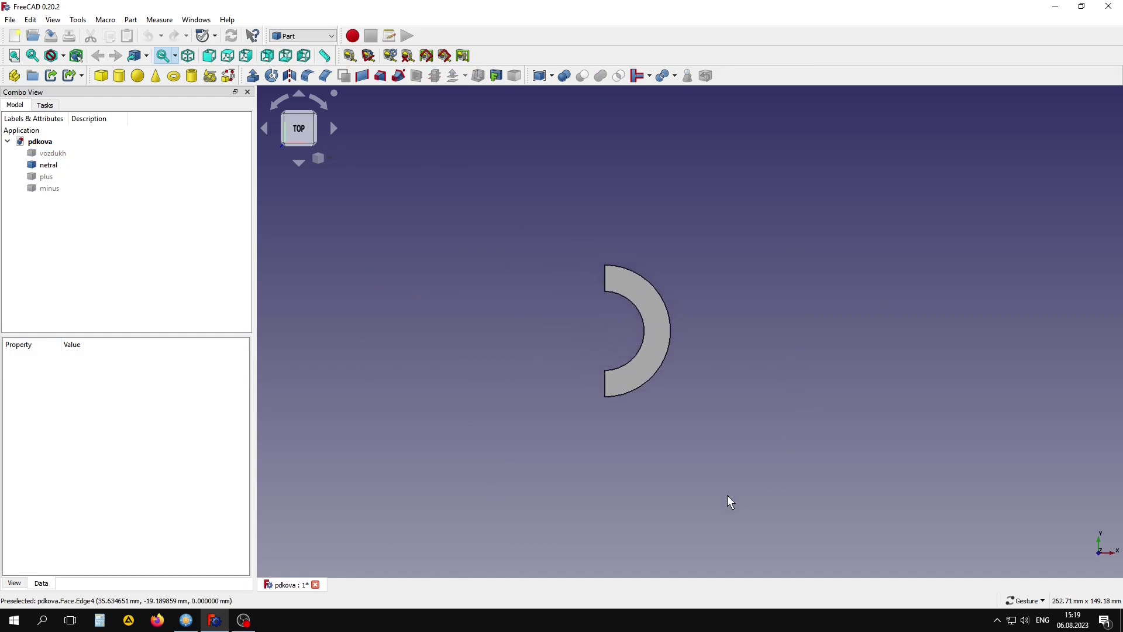
click(49, 165)
key(space)
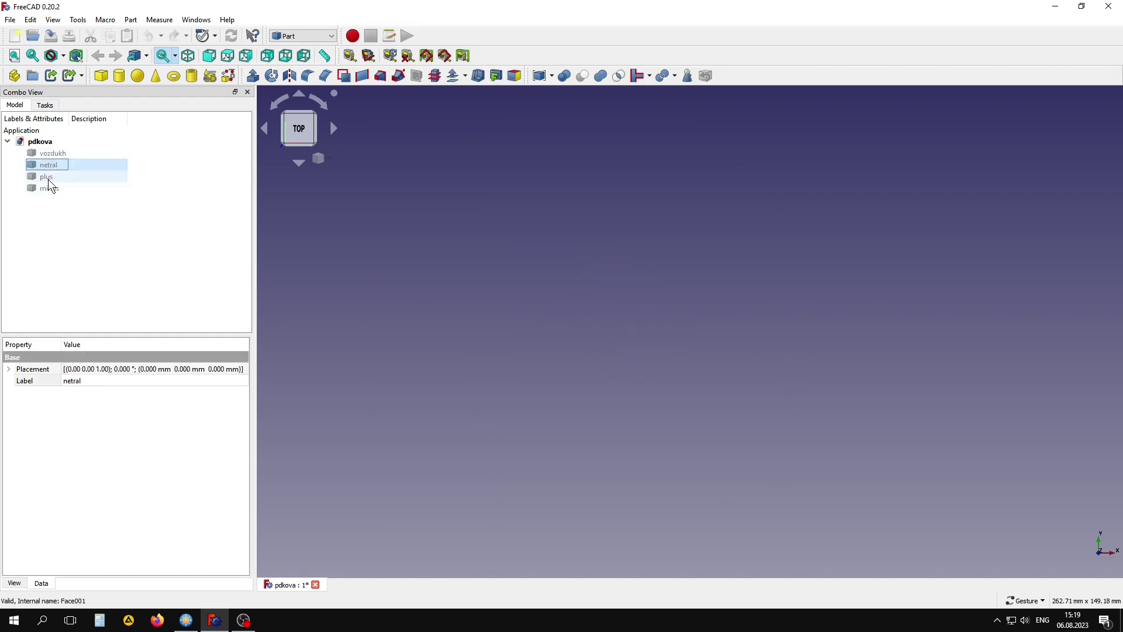
click(48, 176)
key(space)
click(75, 289)
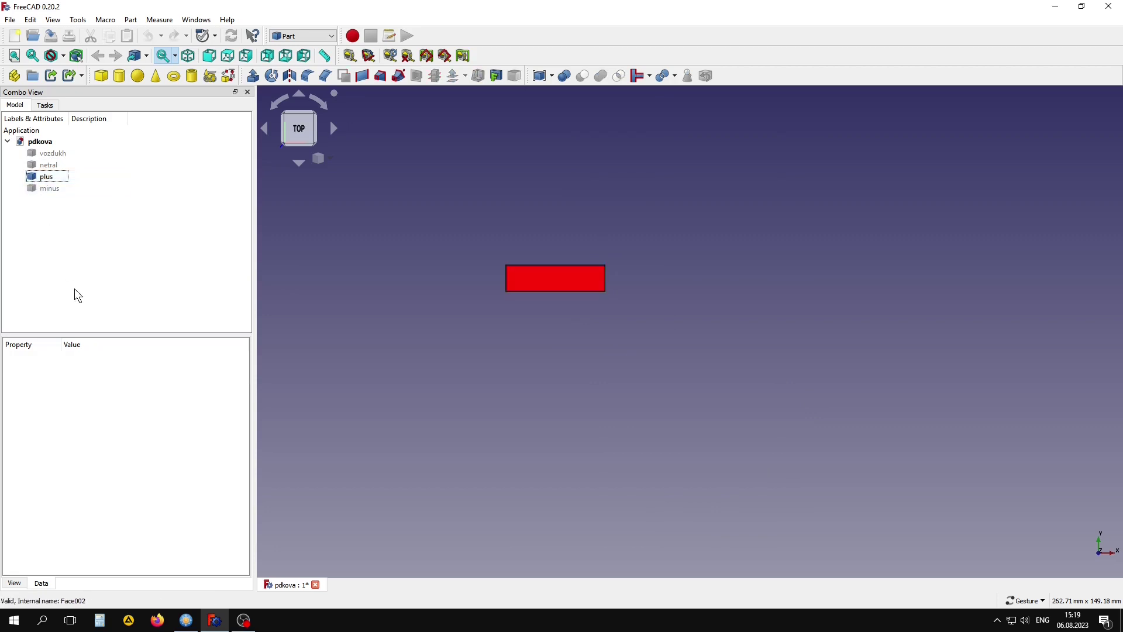
click(47, 176)
key(space)
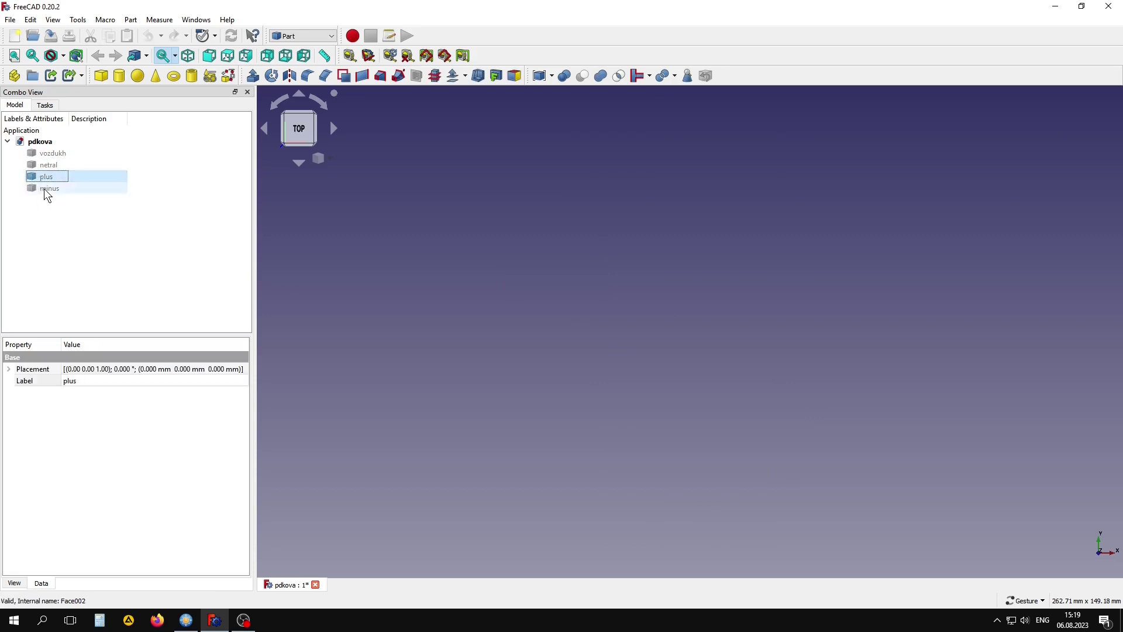
click(44, 189)
key(space)
click(83, 305)
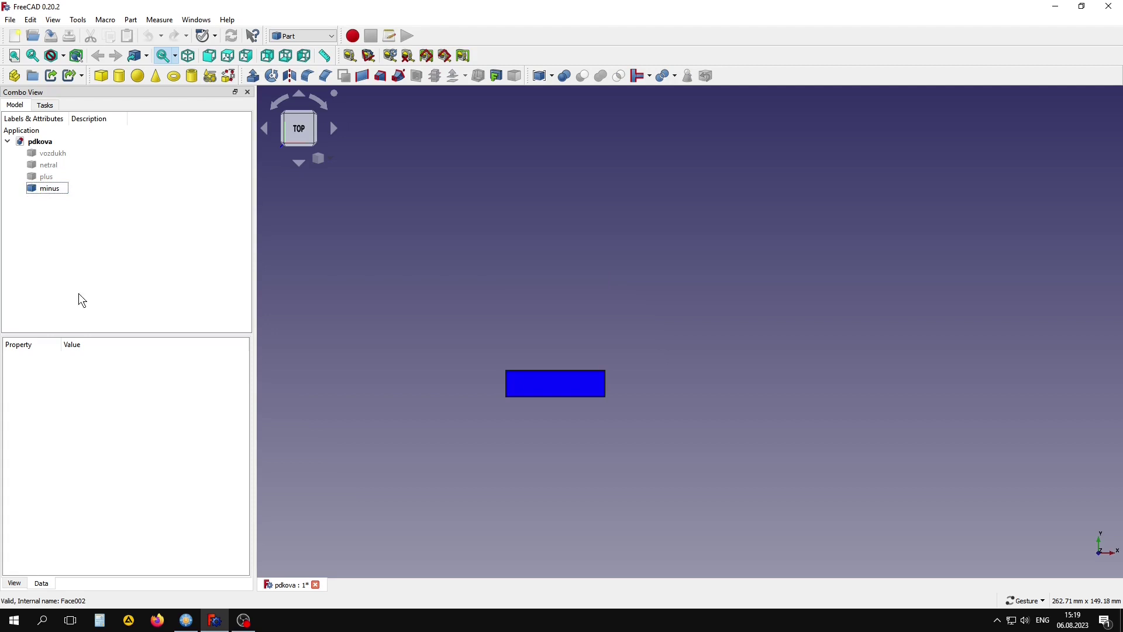
click(47, 176)
key(space)
click(47, 164)
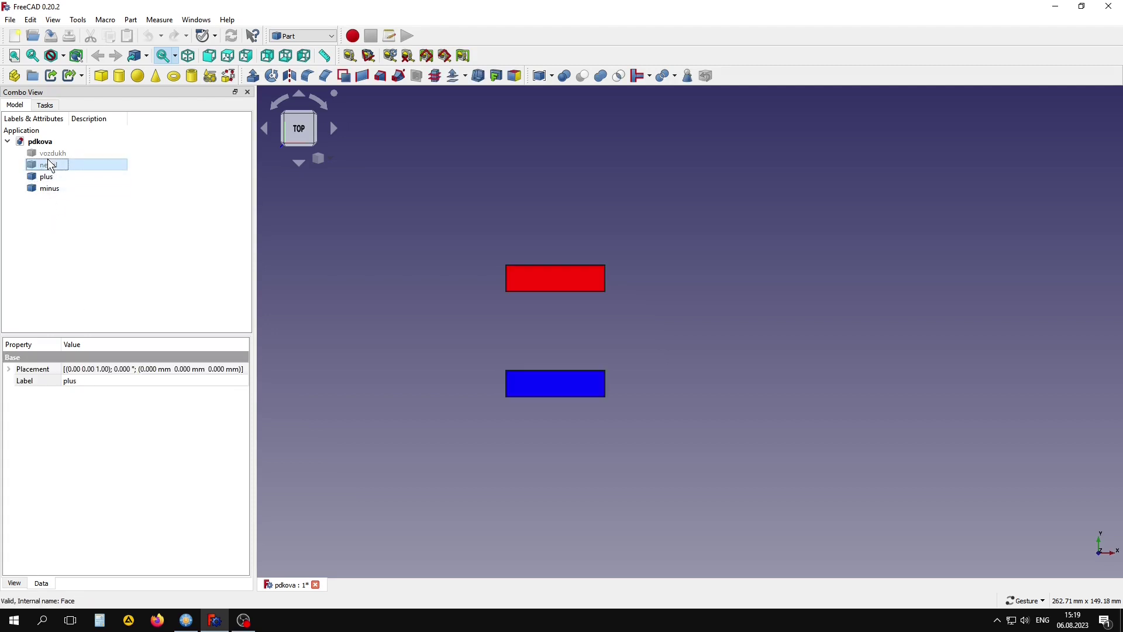
key(space)
click(52, 153)
key(space)
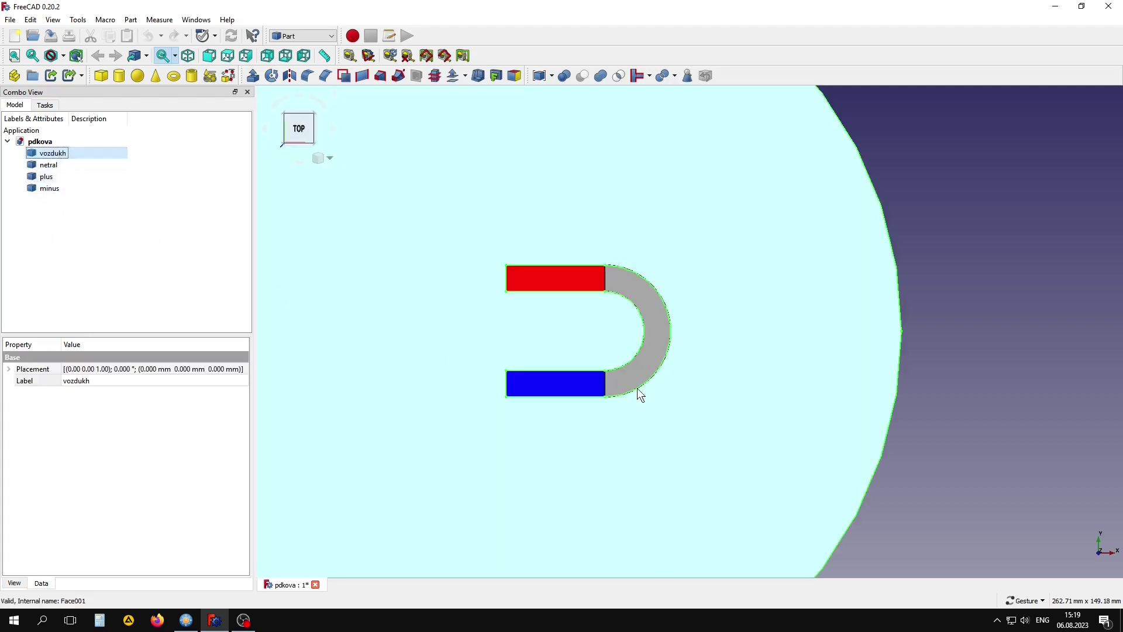
click(973, 379)
scroll(974, 379, down, 2)
scroll(971, 373, down, 1)
right_drag(933, 371, 897, 355)
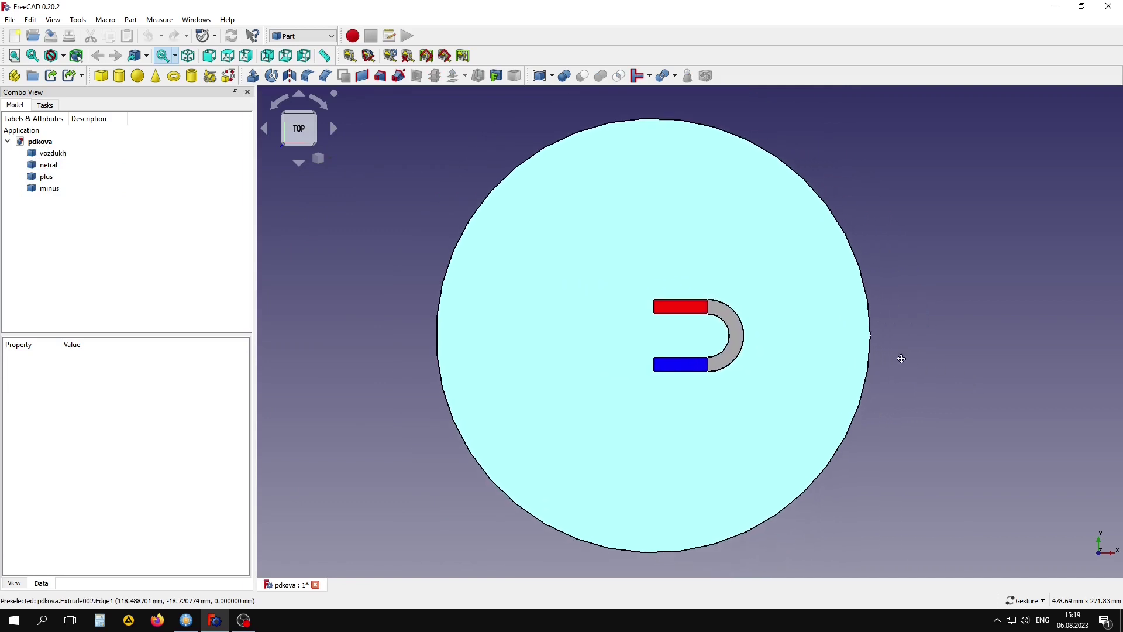
drag(72, 266, 59, 151)
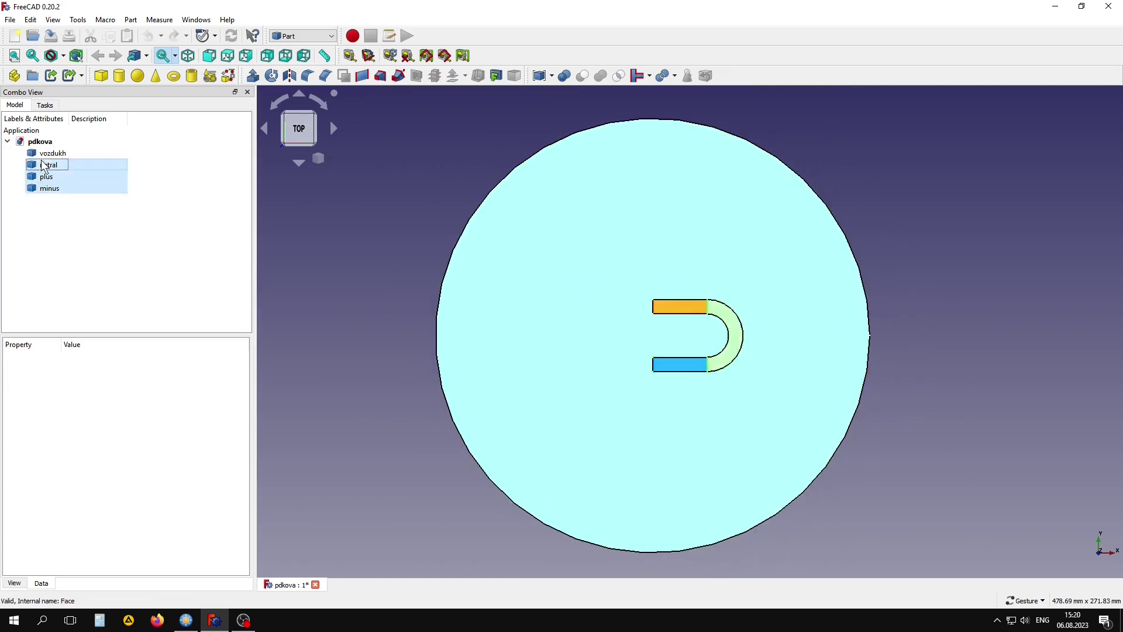
Fuse the four parts into Boolean Fragments and switch to the FEM workbench.
click(659, 75)
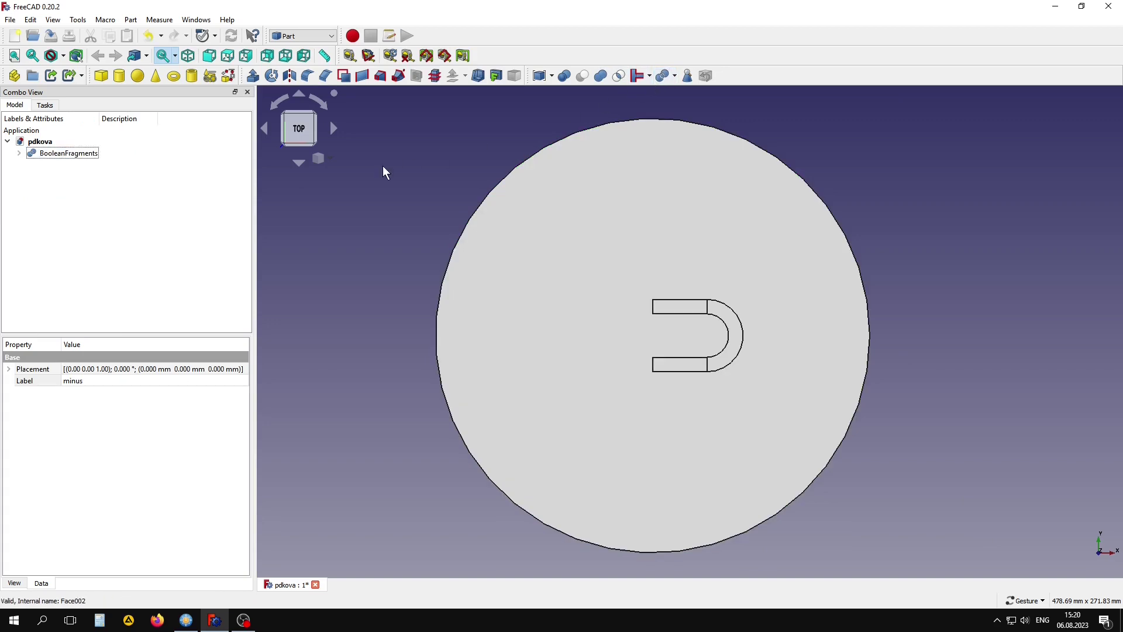
click(315, 36)
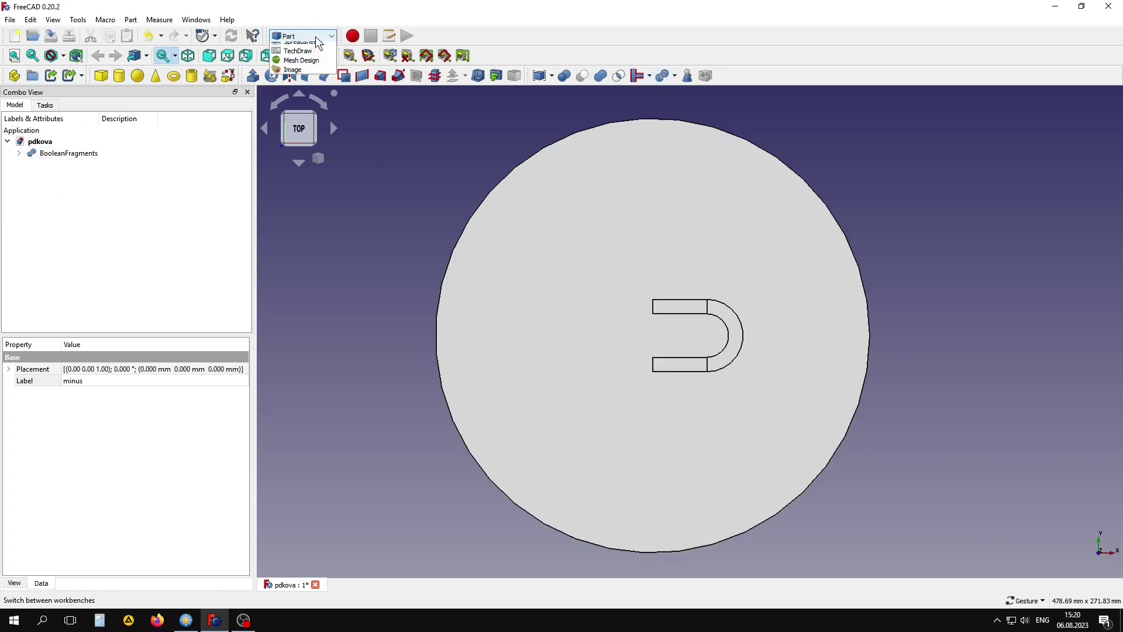
click(290, 85)
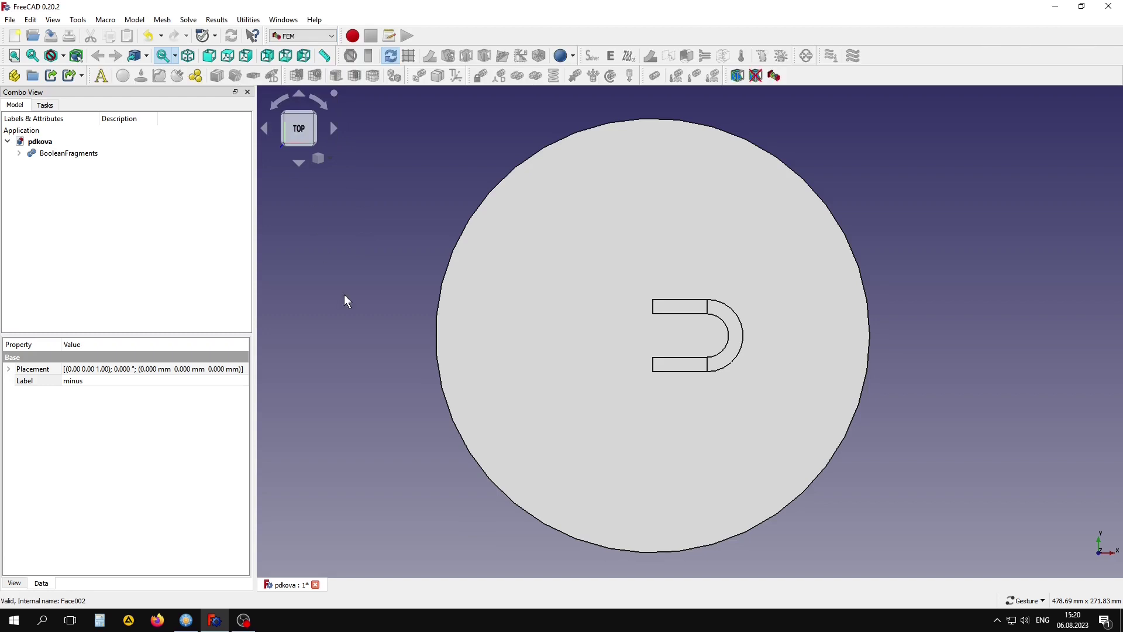
Mesh BooleanFragments with Gmsh at 15 mm maximum element size, 1st order.
click(66, 154)
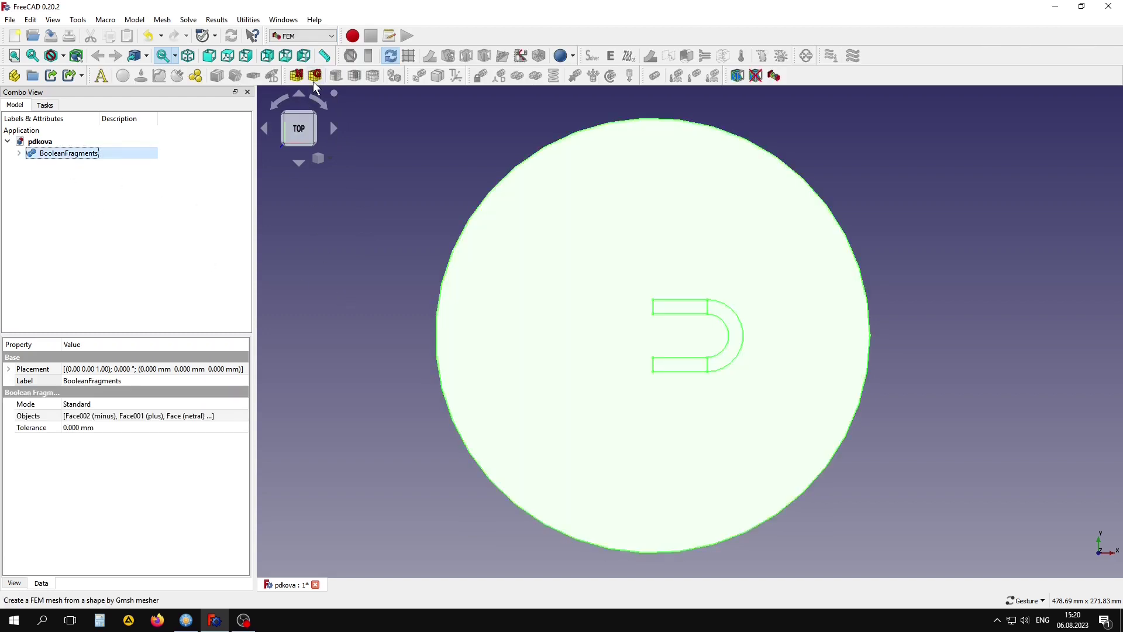
click(315, 76)
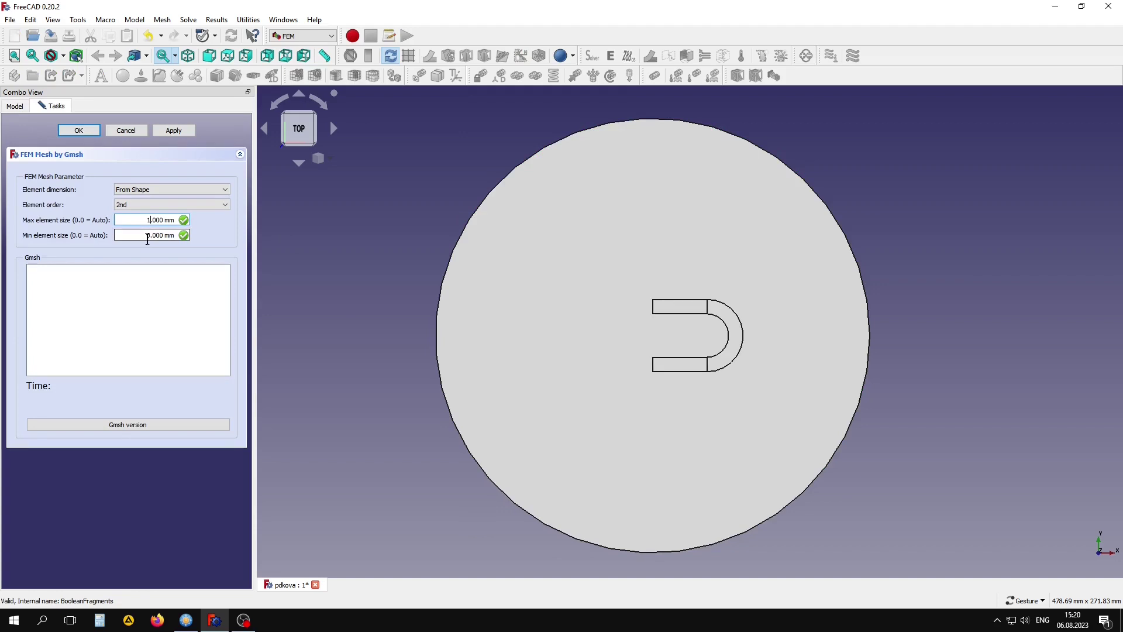
text(15.000)
click(132, 205)
scroll(140, 204, up, 1)
click(174, 130)
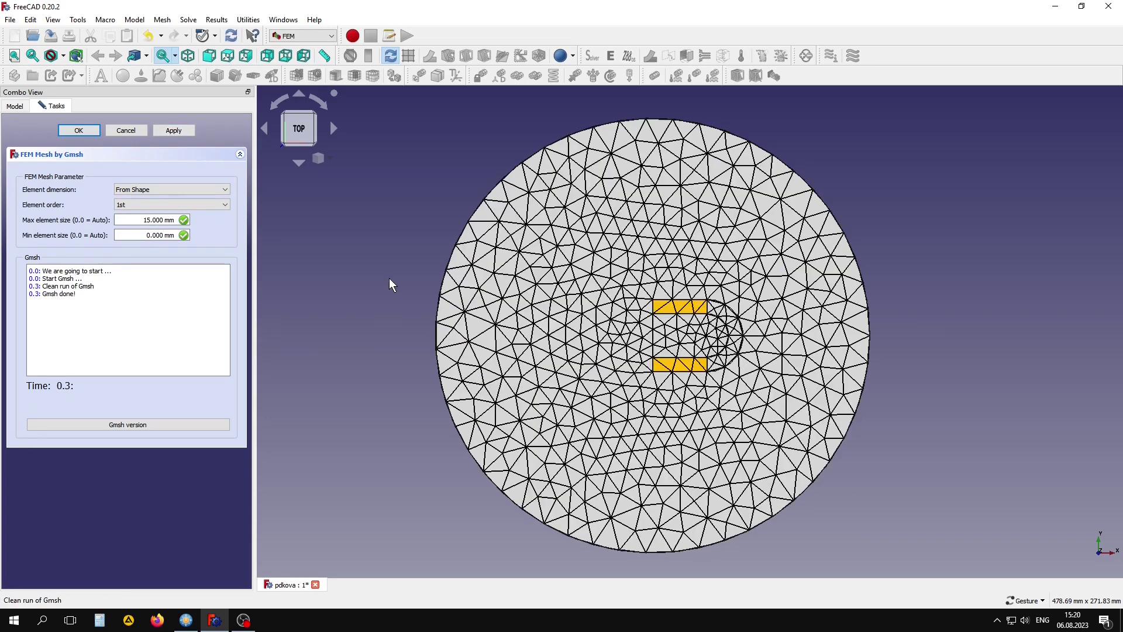
click(79, 131)
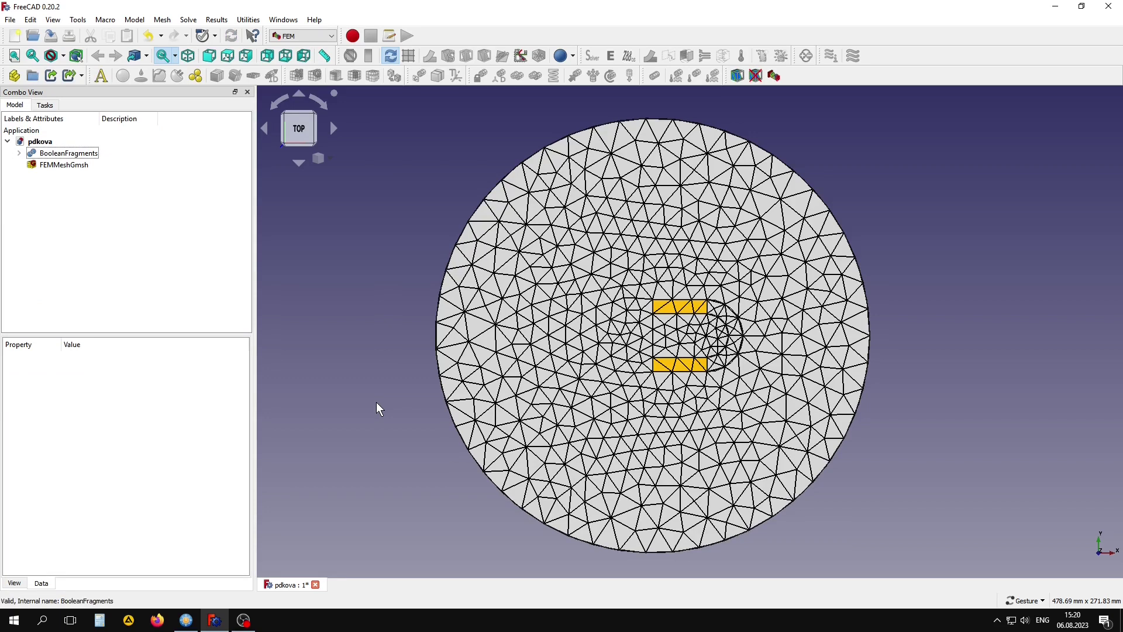
Create a mesh region on the magnet's three faces: upper arm, curved U, lower arm.
click(65, 166)
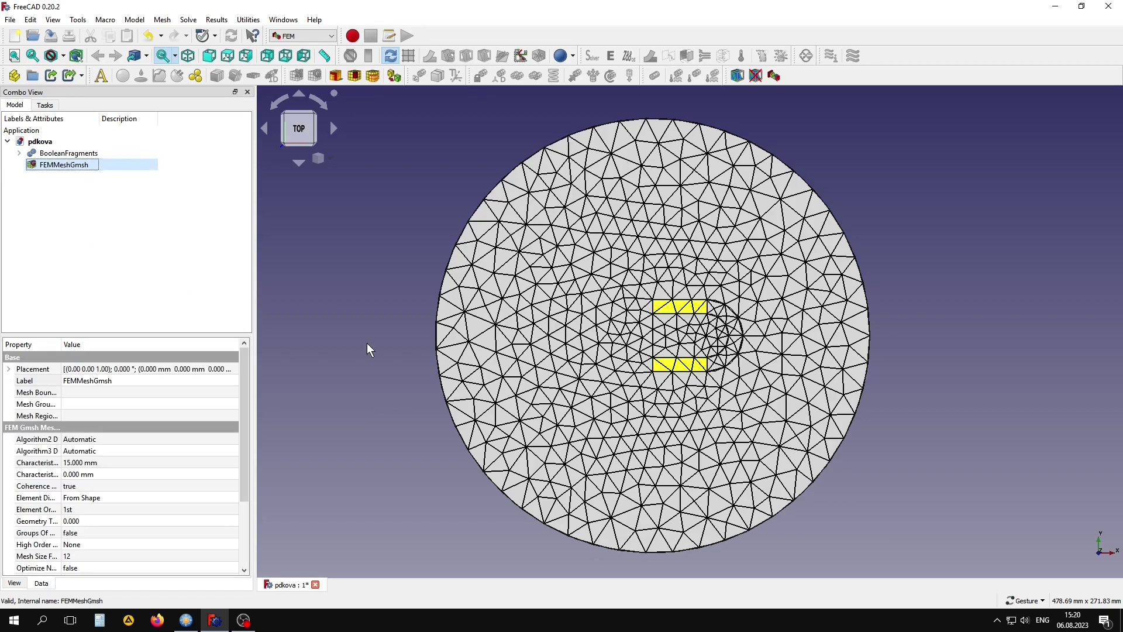
click(355, 76)
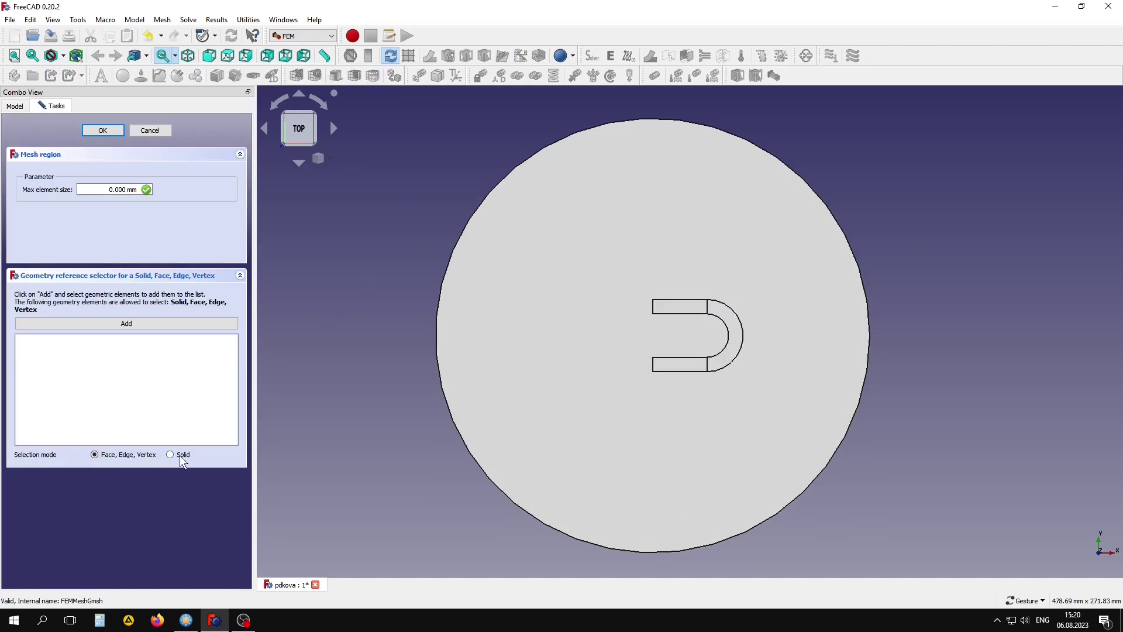
click(111, 326)
click(686, 307)
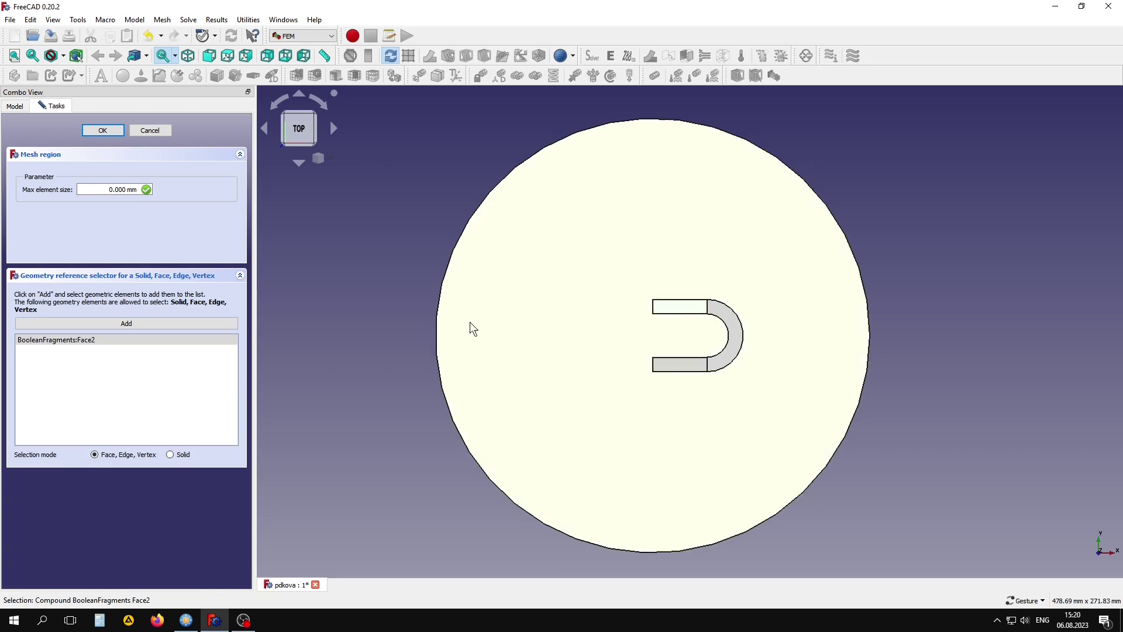
click(178, 323)
click(711, 327)
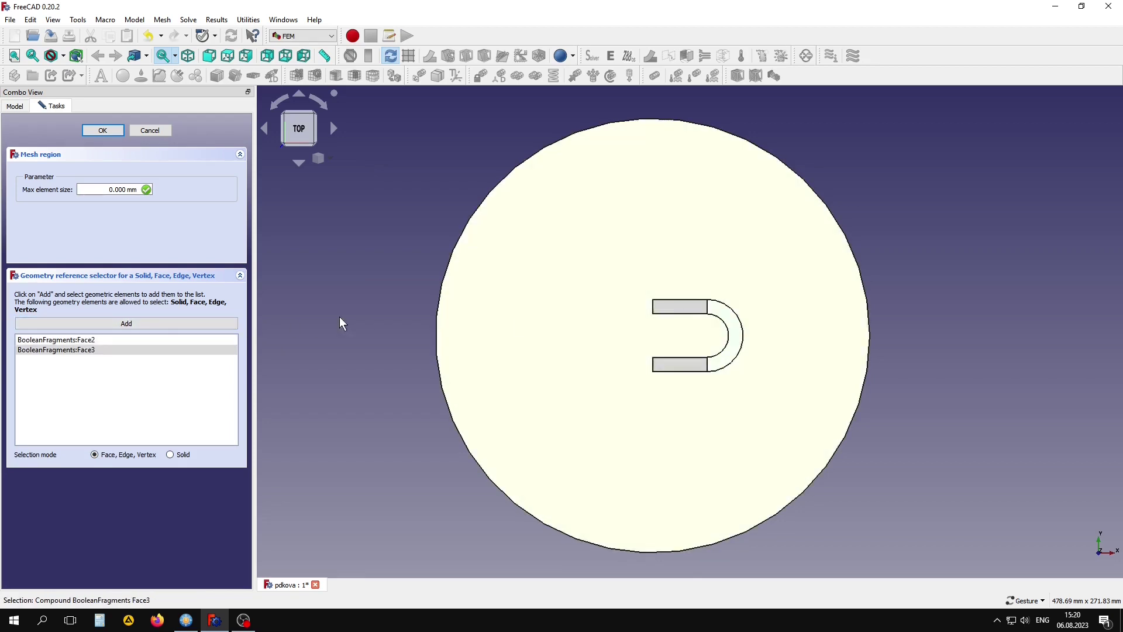
click(156, 324)
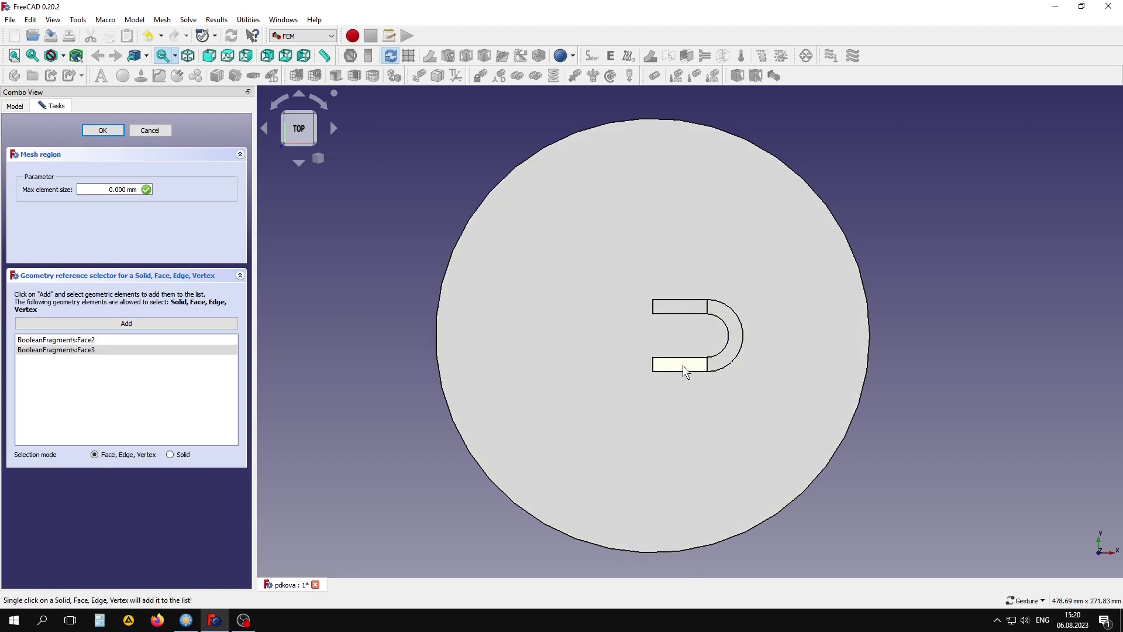
click(683, 365)
Set the mesh region's maximum element size to 2 mm and confirm it.
double_click(112, 190)
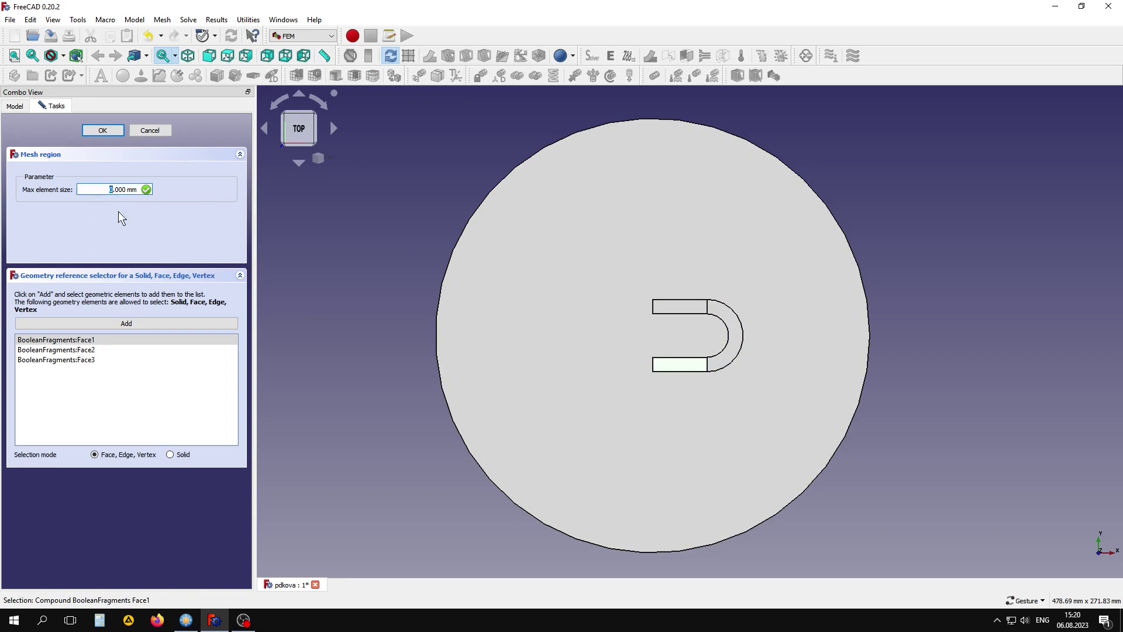
text(2)
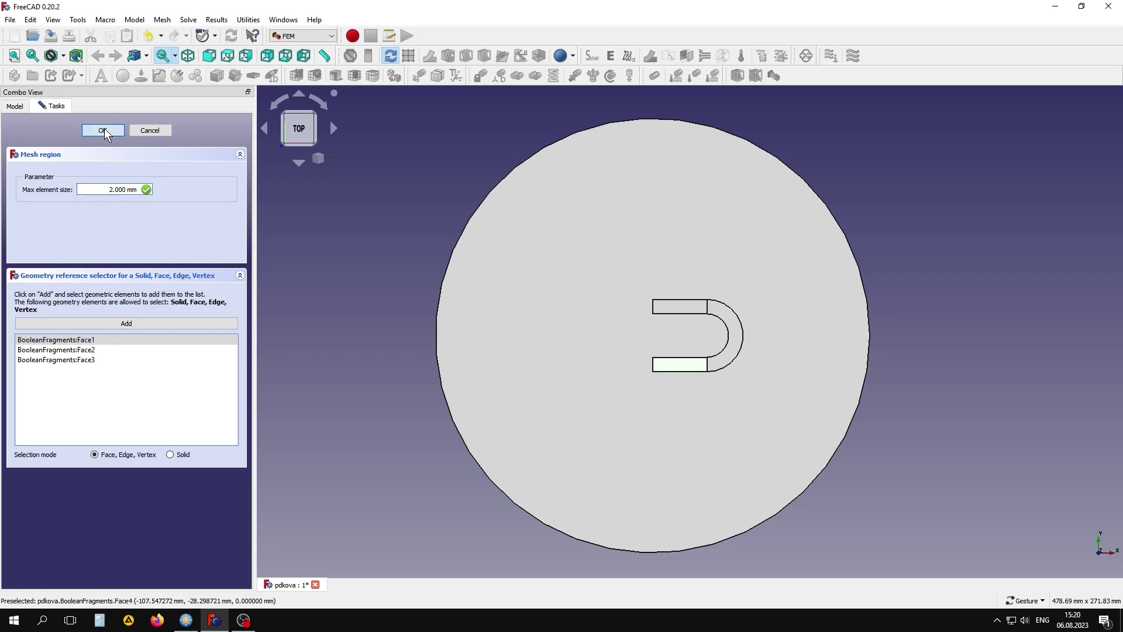
click(104, 129)
click(59, 165)
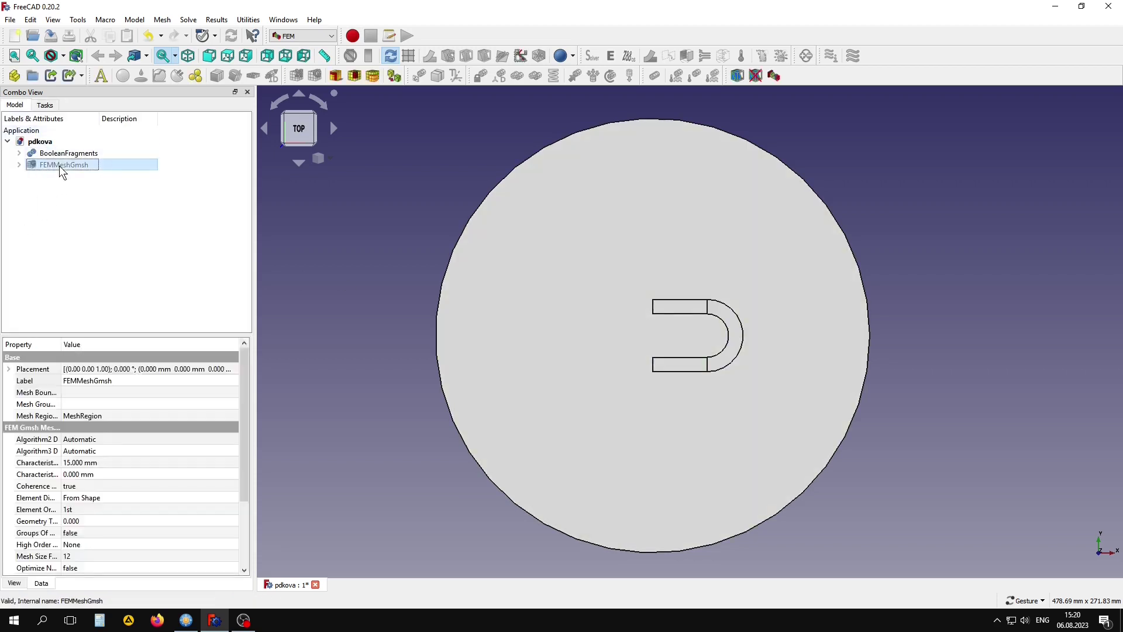
double_click(60, 166)
Regenerate the Gmsh mesh with the 2 mm region, accepting the BooleanFragments warning.
click(181, 131)
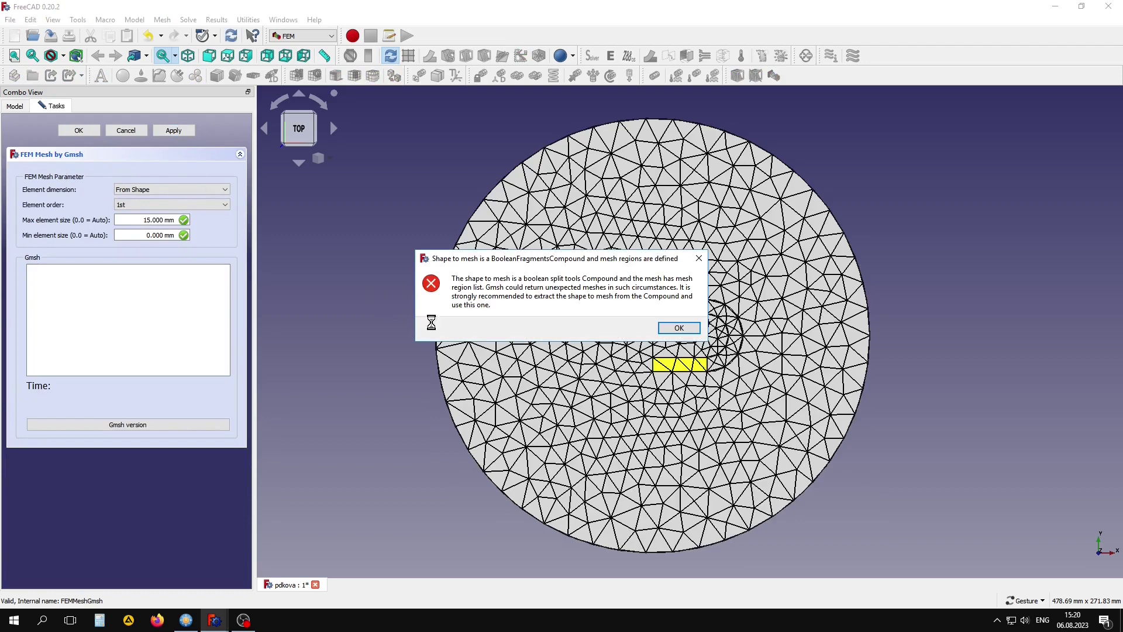
click(681, 327)
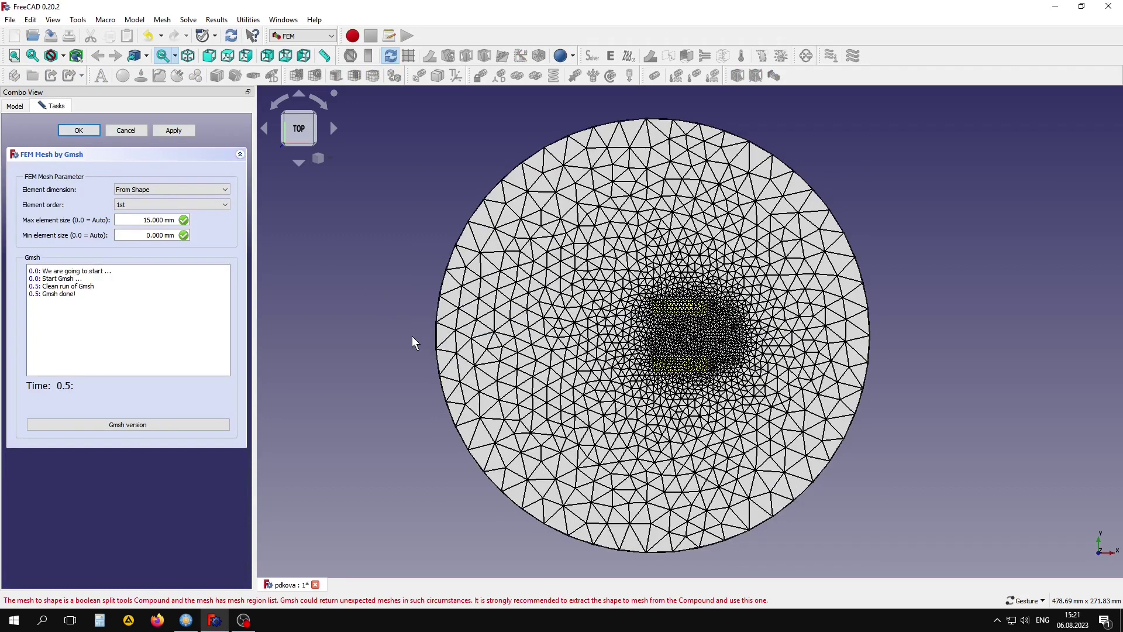
click(68, 131)
scroll(350, 241, up, 3)
scroll(350, 241, up, 5)
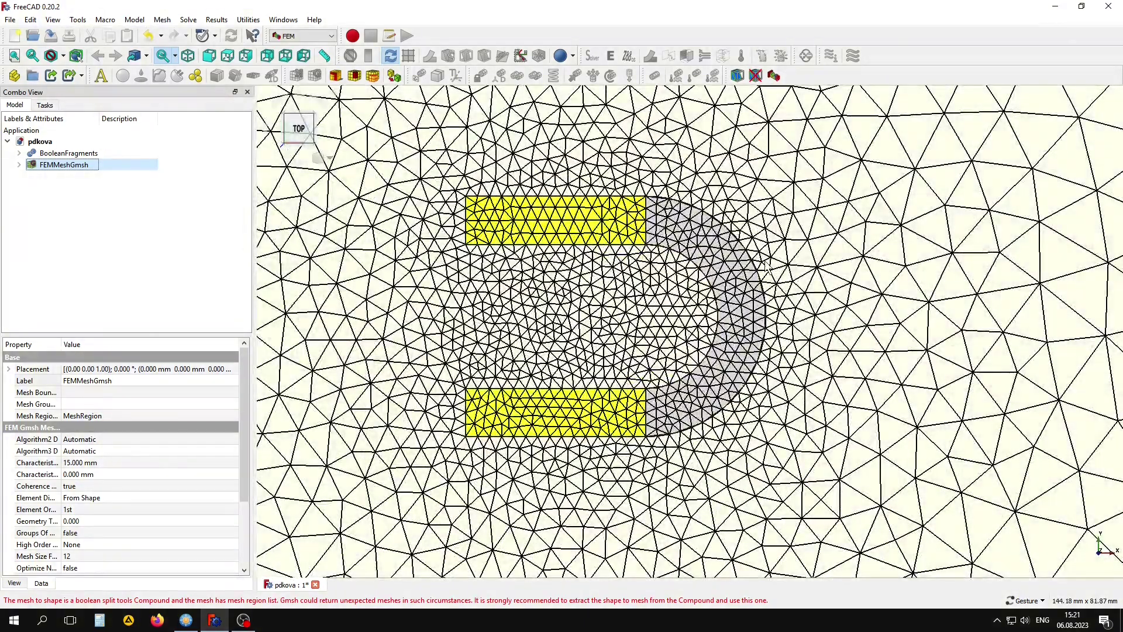
scroll(658, 320, down, 2)
scroll(658, 320, down, 3)
scroll(659, 321, down, 1)
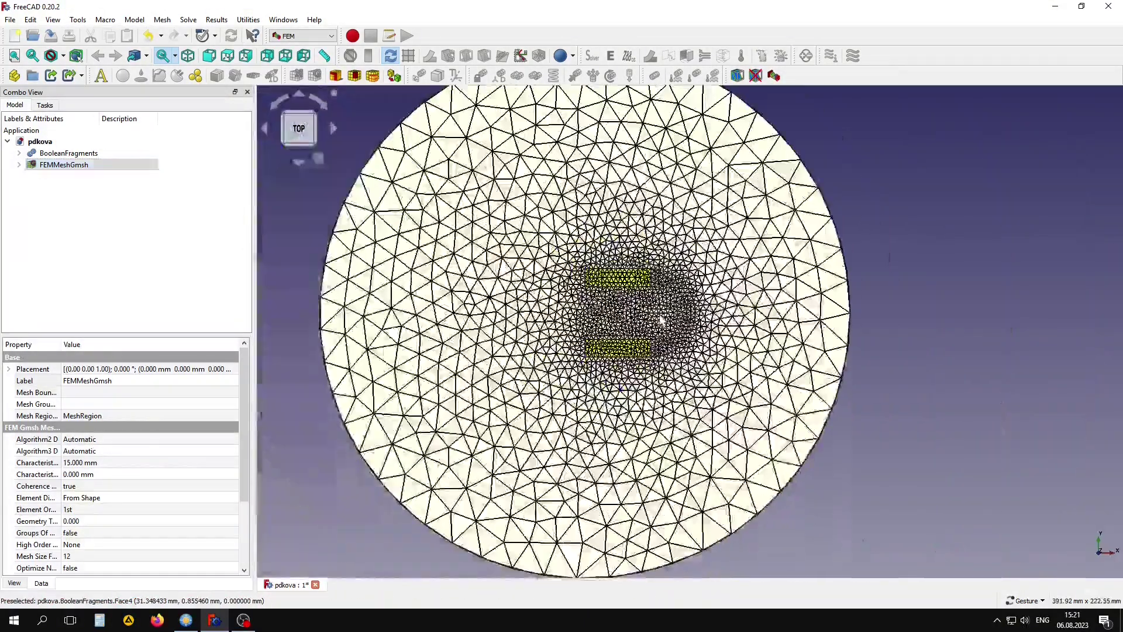
scroll(661, 323, down, 1)
scroll(662, 324, down, 2)
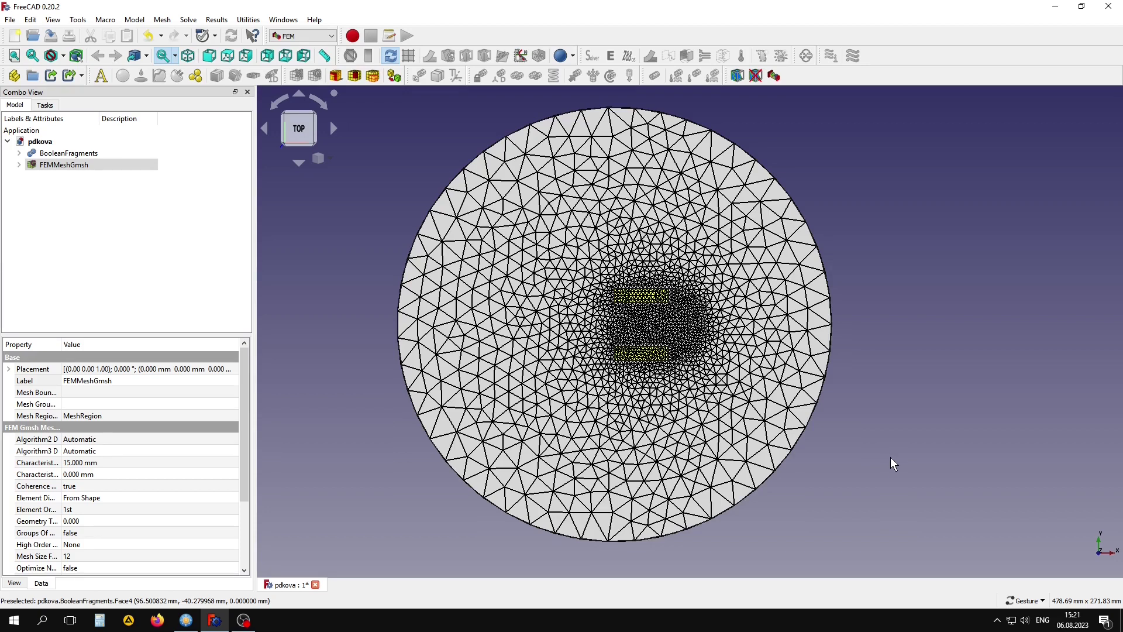
click(33, 164)
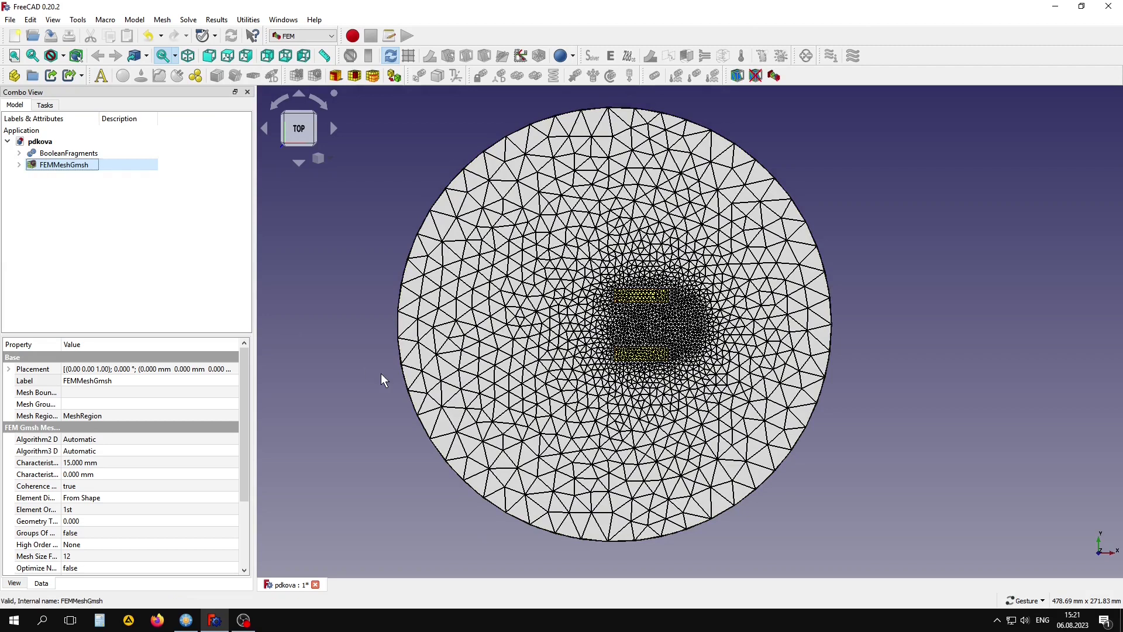
Create mesh groups for the surrounding disc face and the curved U face.
click(374, 76)
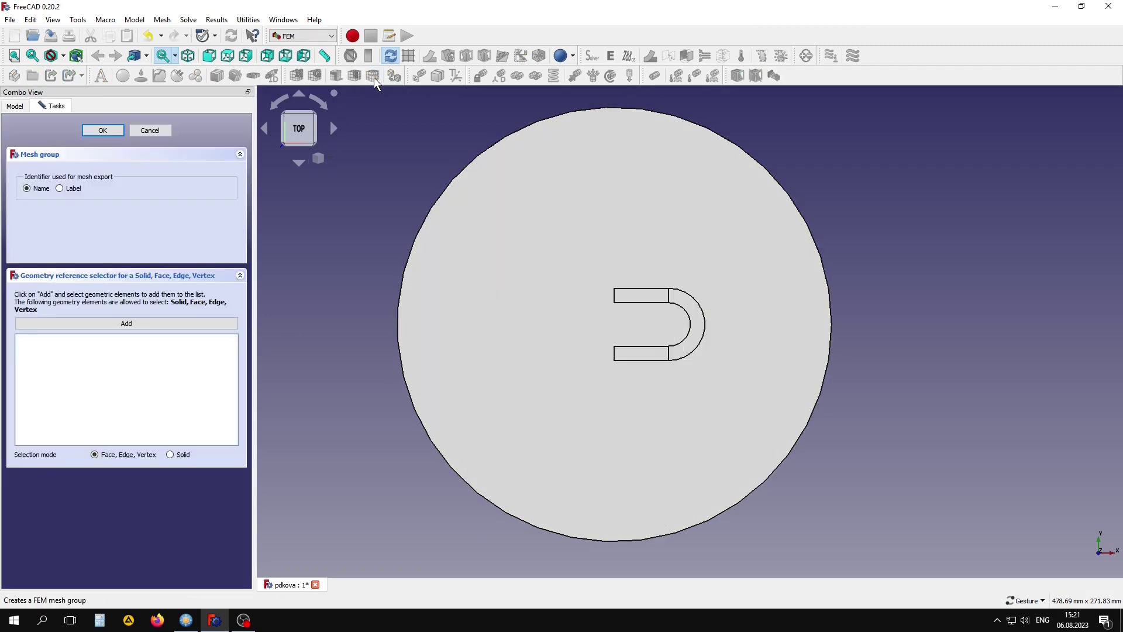
click(96, 324)
click(622, 220)
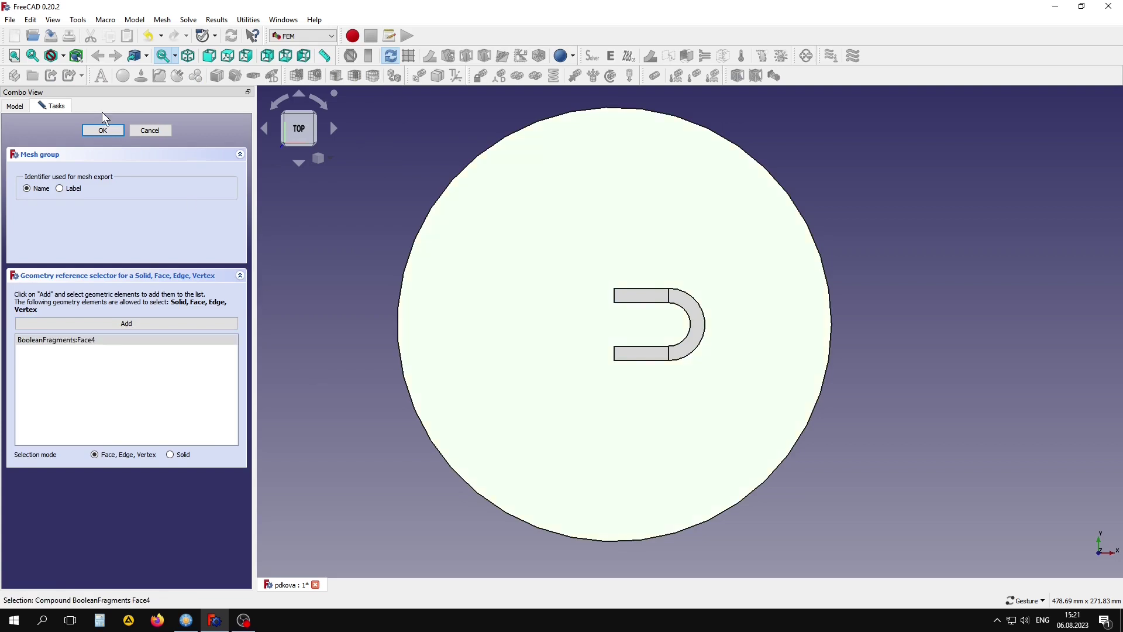
click(103, 131)
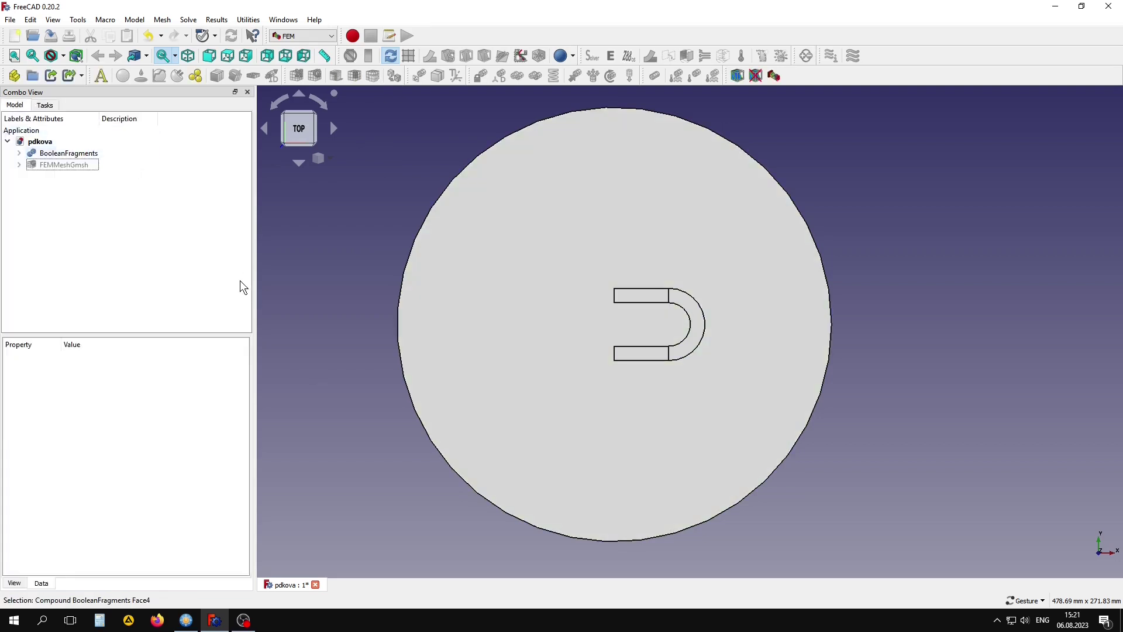
click(61, 167)
click(374, 77)
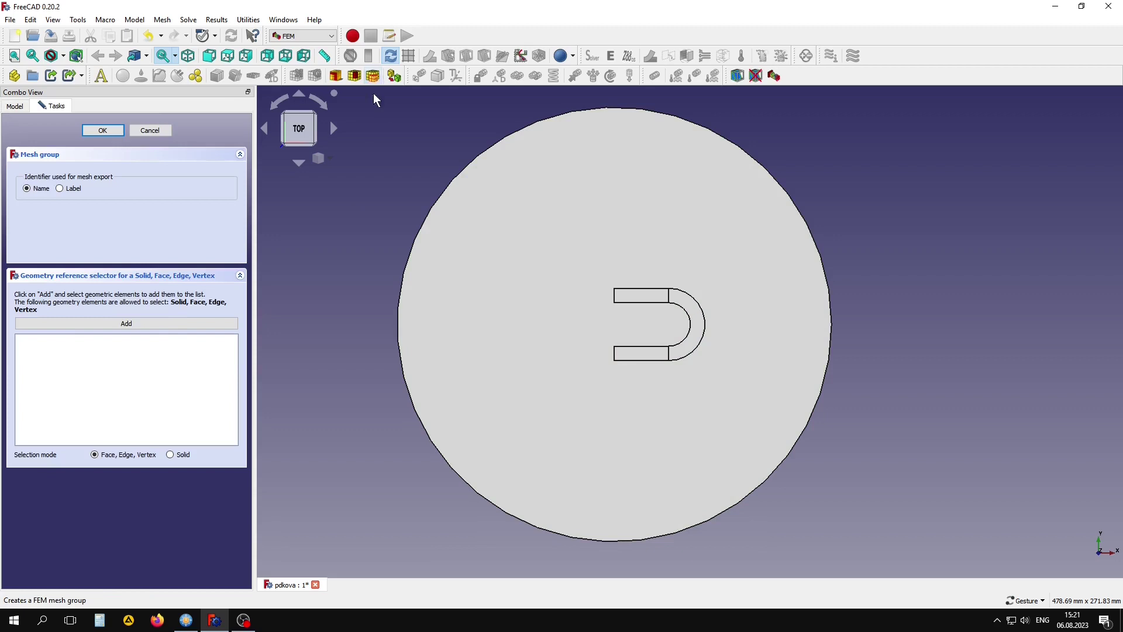
click(158, 323)
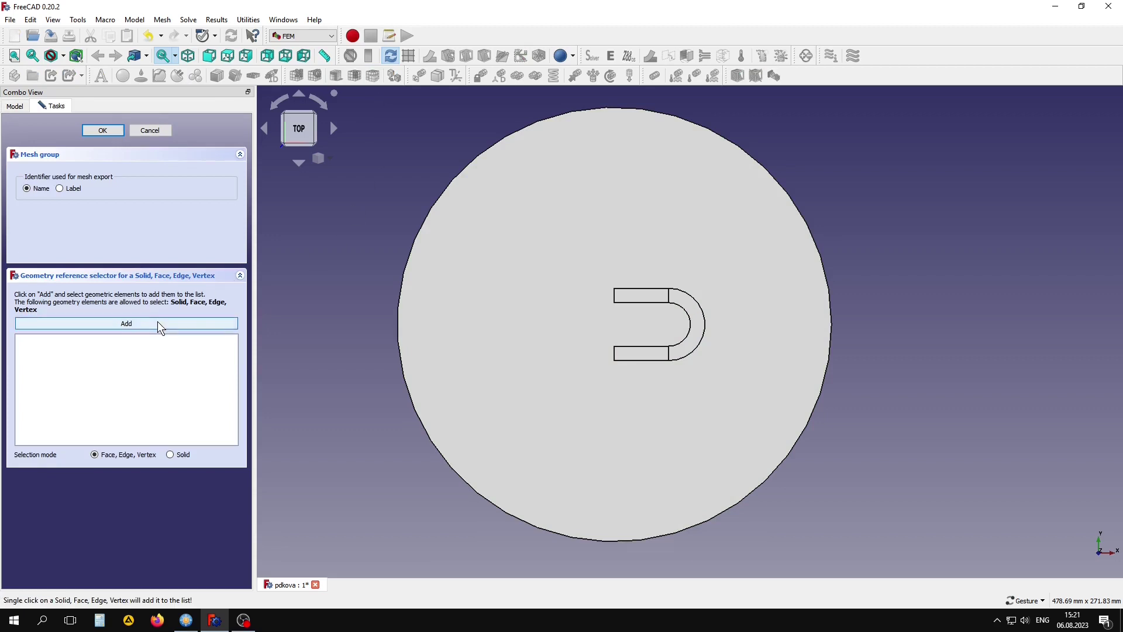
click(695, 320)
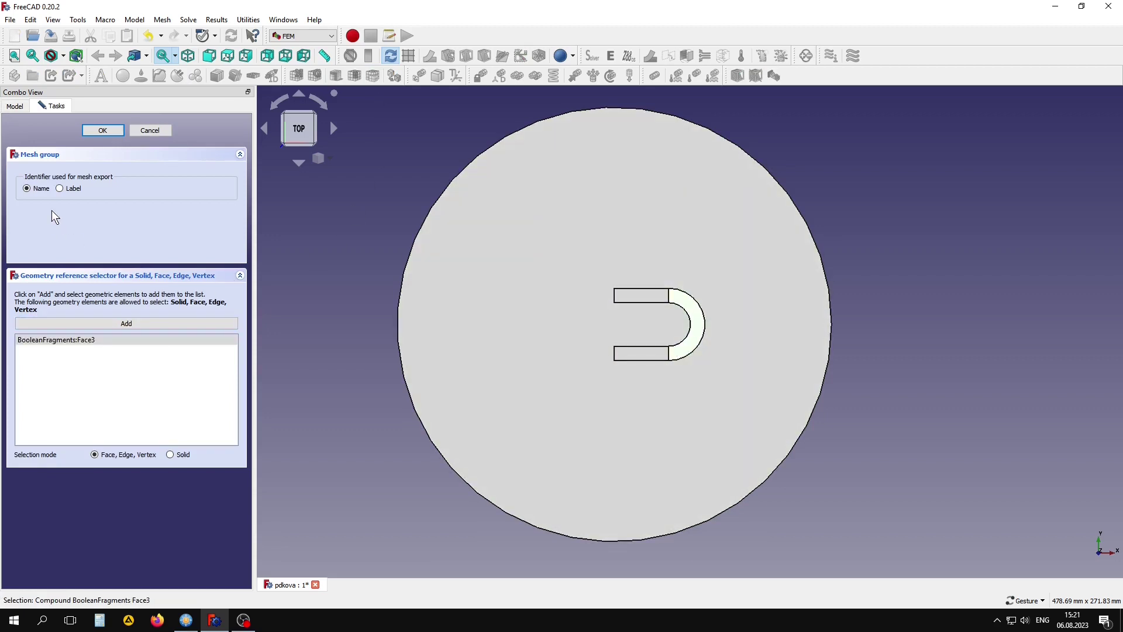
click(109, 130)
click(77, 164)
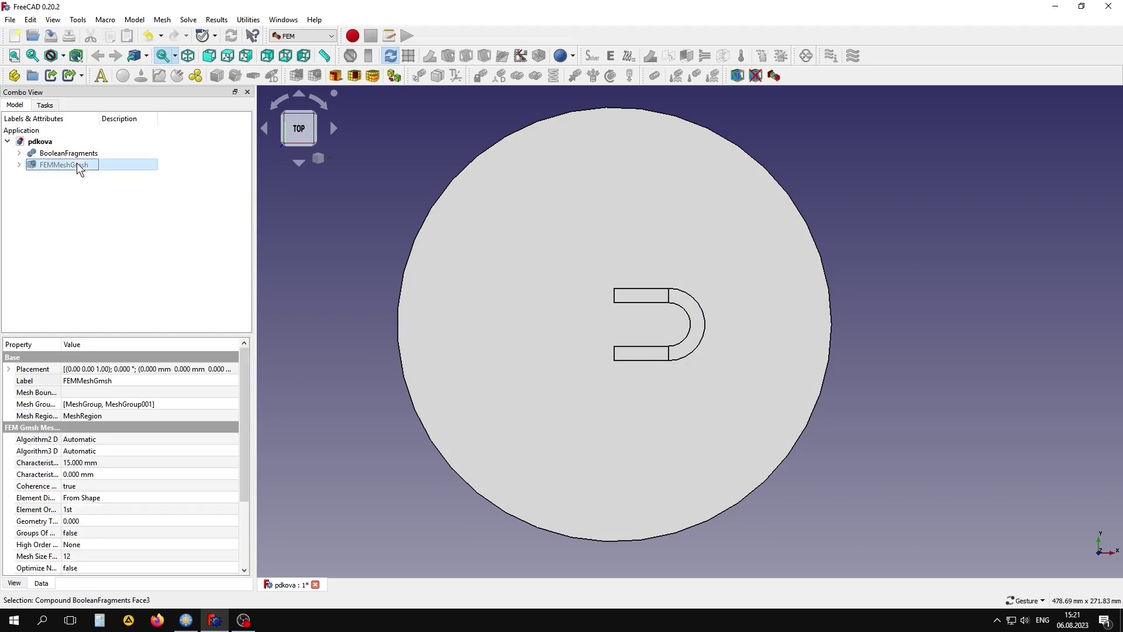
Create mesh groups for the upper and lower magnet arm faces.
click(369, 76)
click(154, 322)
click(647, 295)
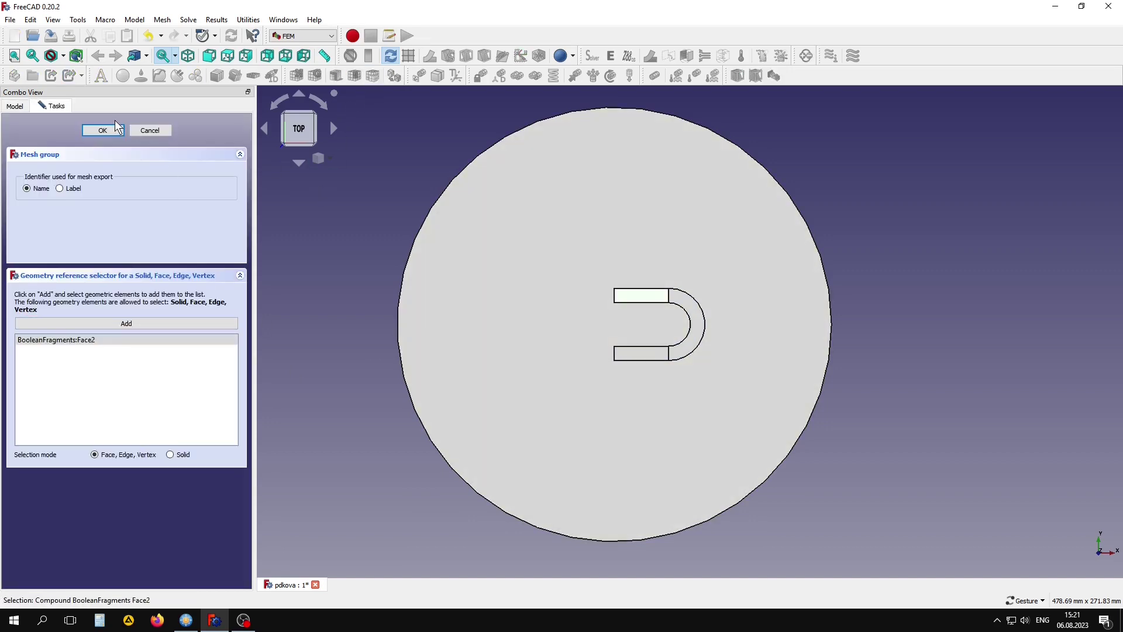
click(111, 131)
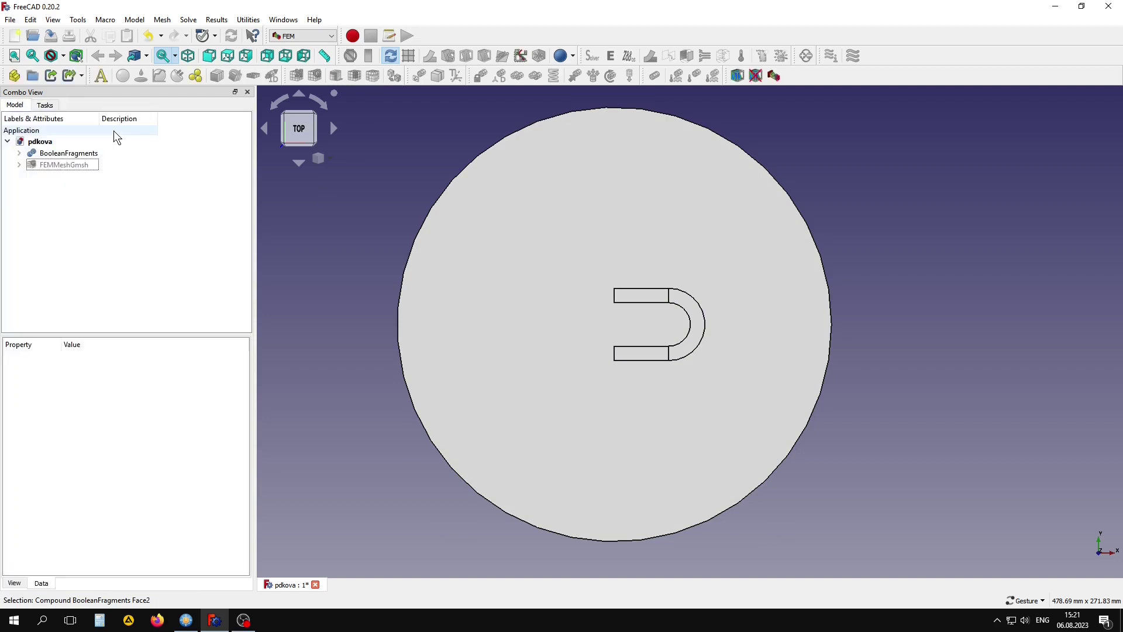
click(64, 170)
click(371, 77)
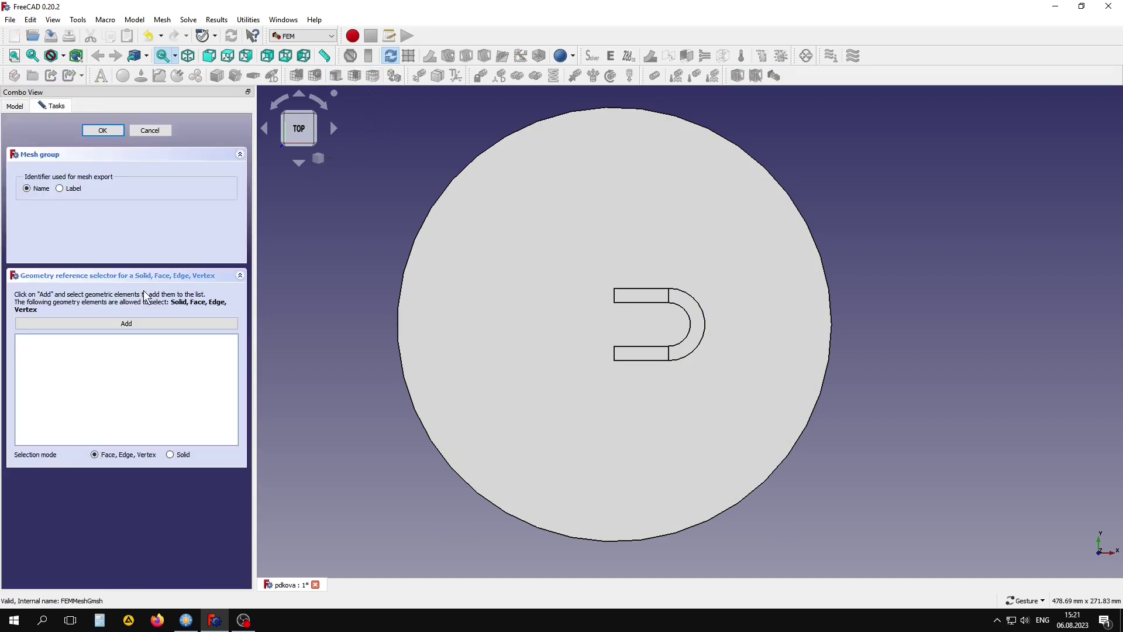
click(108, 325)
click(641, 356)
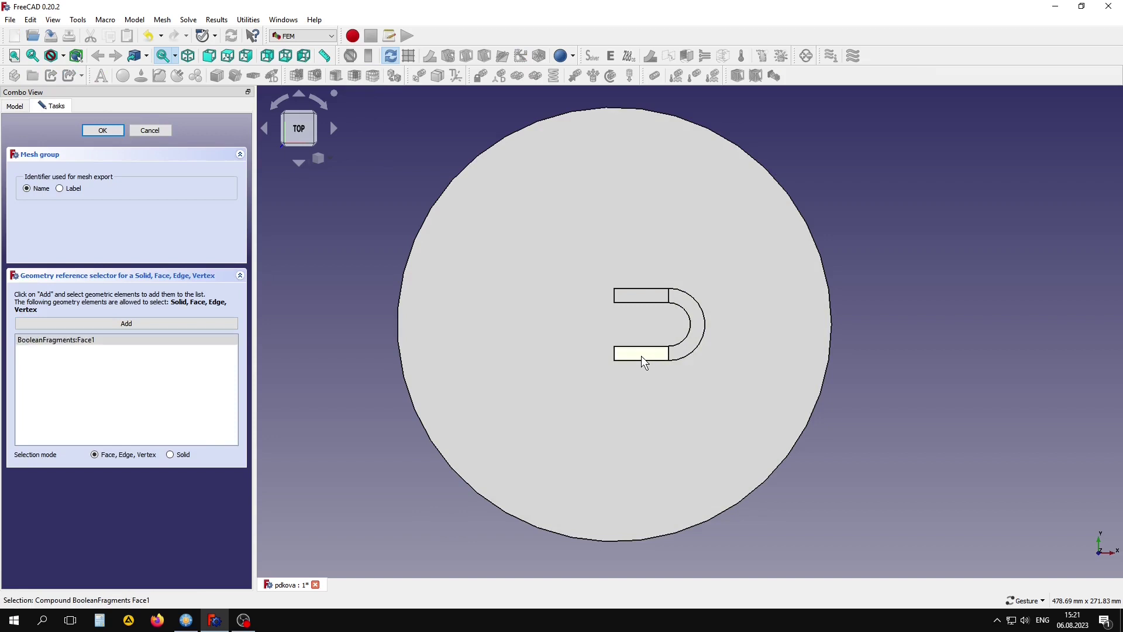
click(101, 131)
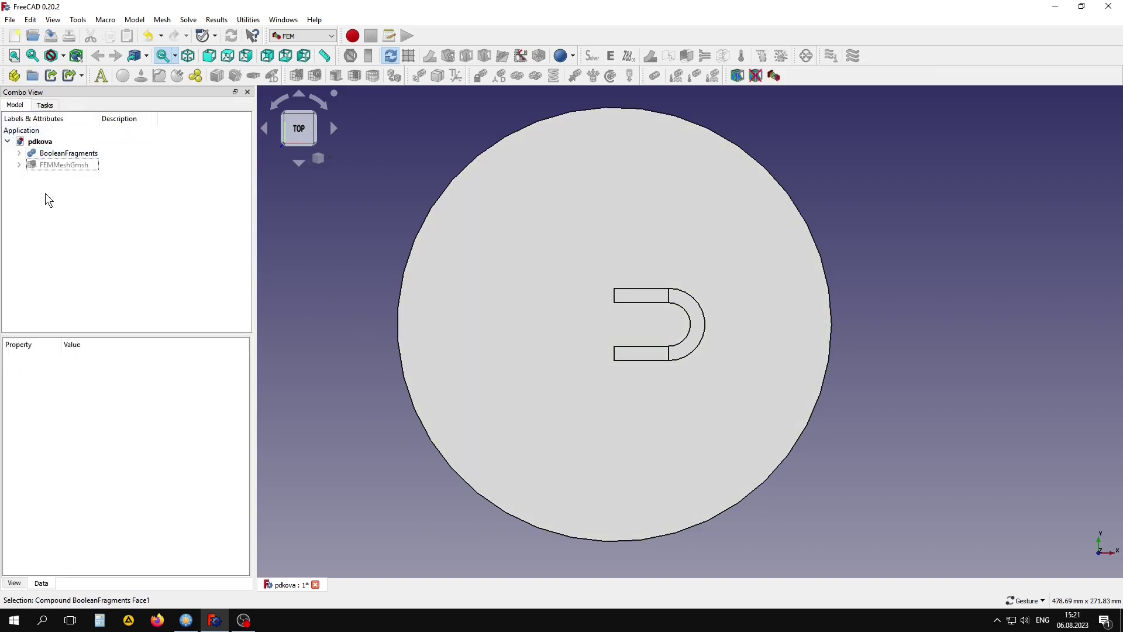
click(56, 165)
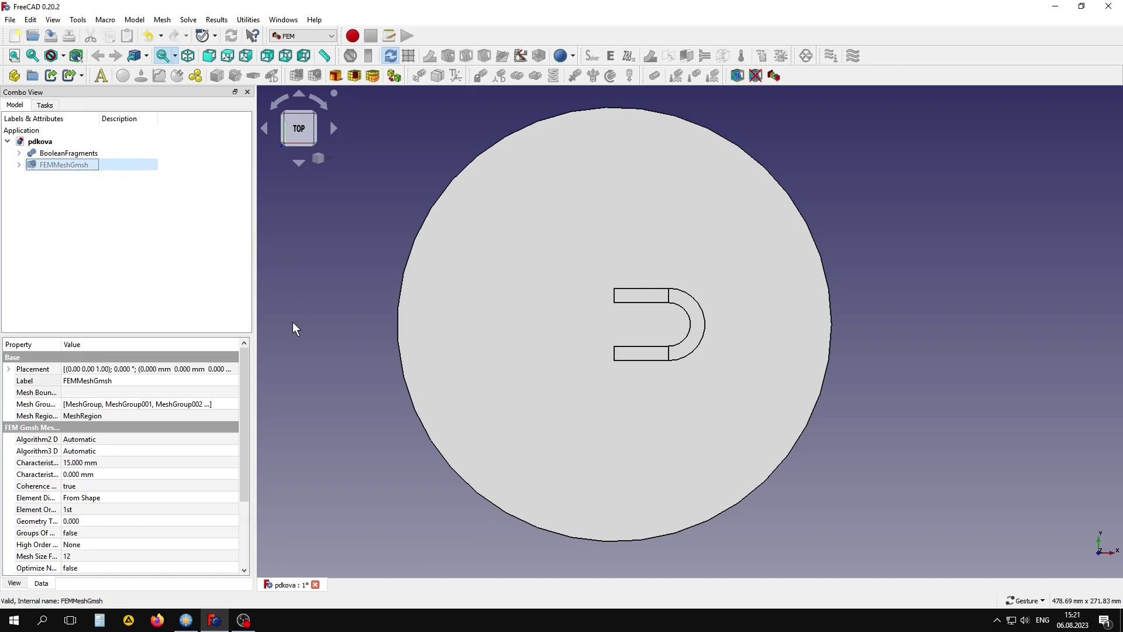
Add a mesh group for the outer circle edge Edge11.
click(368, 56)
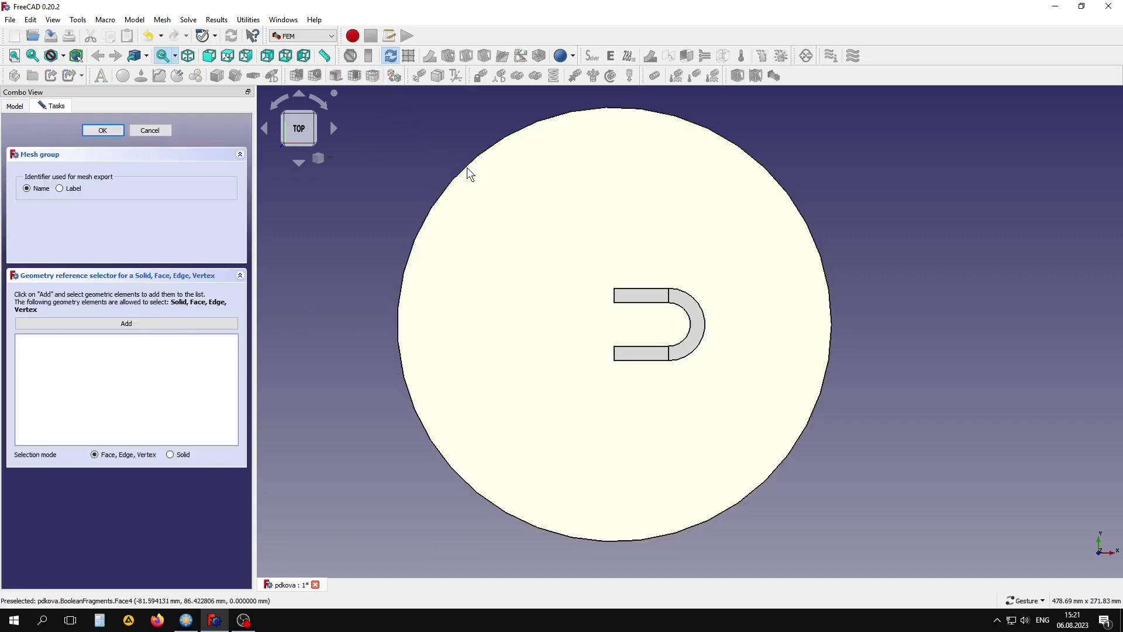
click(163, 324)
click(448, 192)
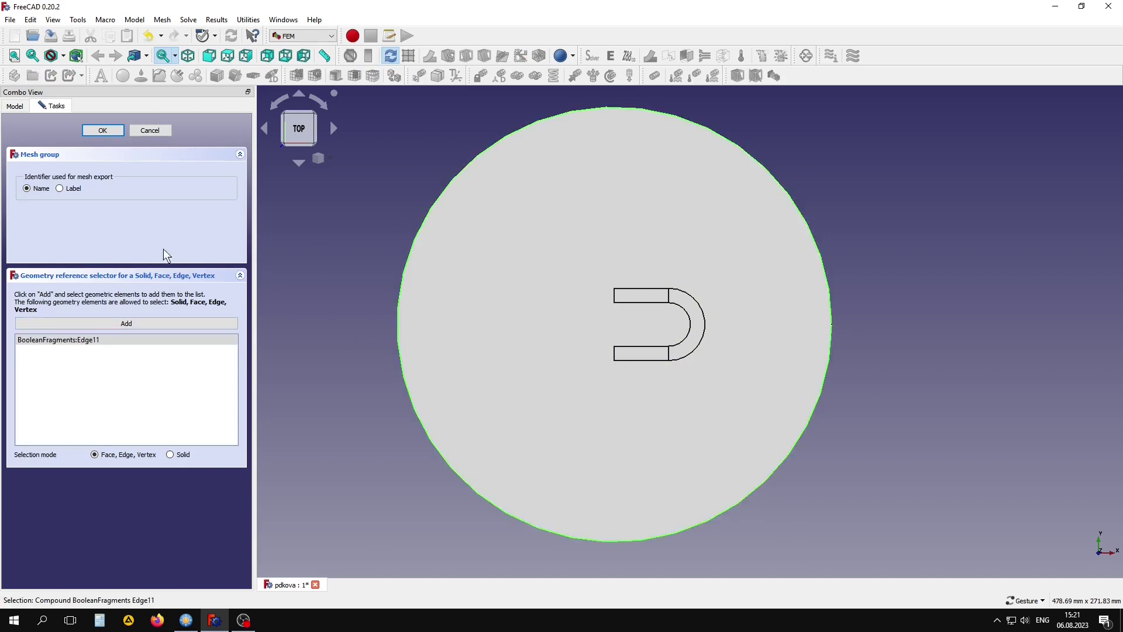
click(97, 129)
Regenerate the Gmsh mesh with the new groups, dismissing the BooleanFragments warning.
double_click(51, 168)
click(172, 131)
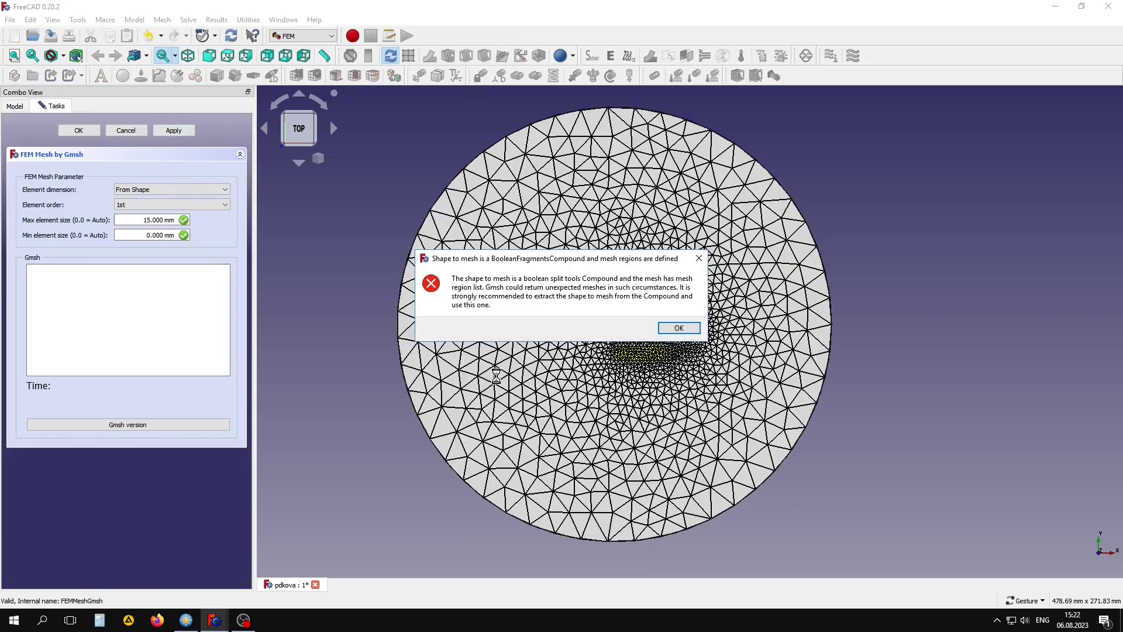
click(678, 330)
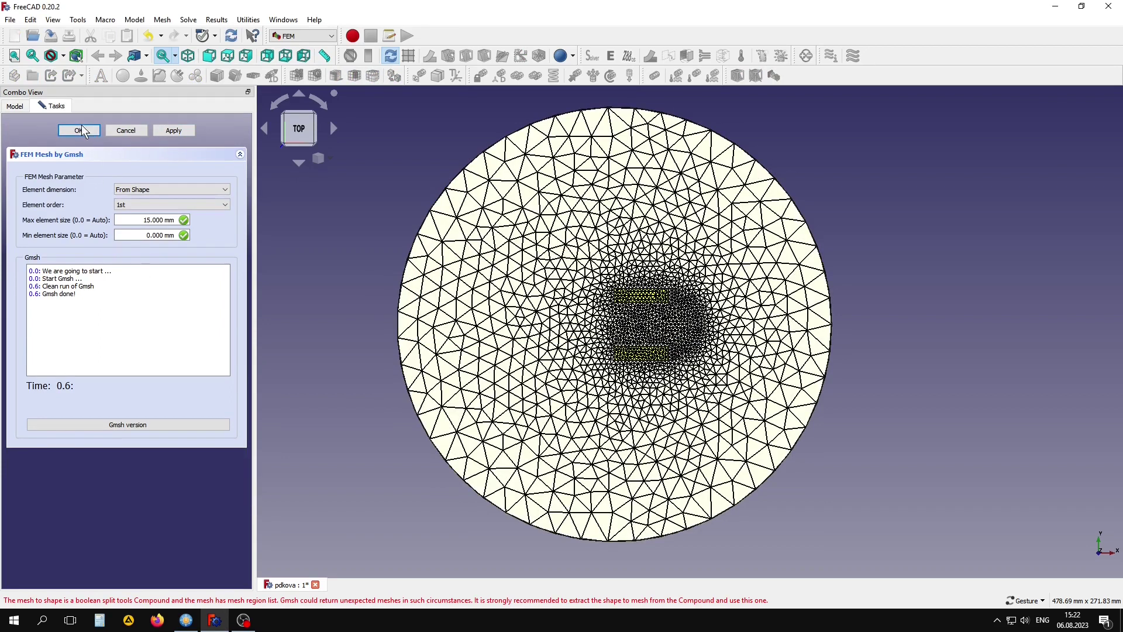
Export the Gmsh mesh in FEM mesh format as pdkova.unv to the test\elmer folder.
click(82, 130)
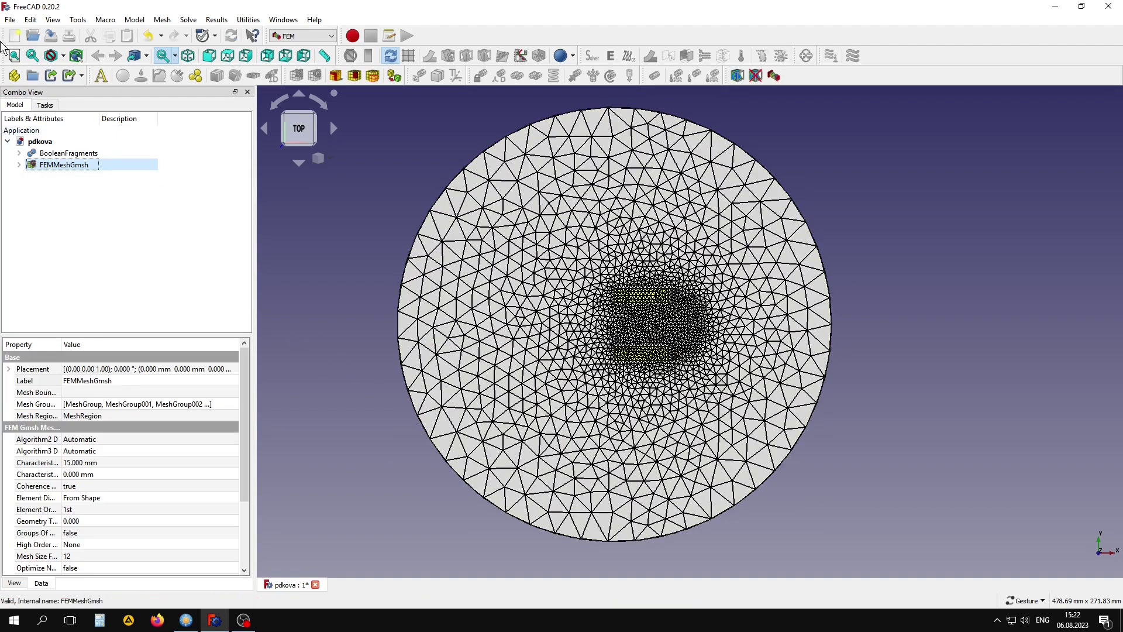
click(12, 20)
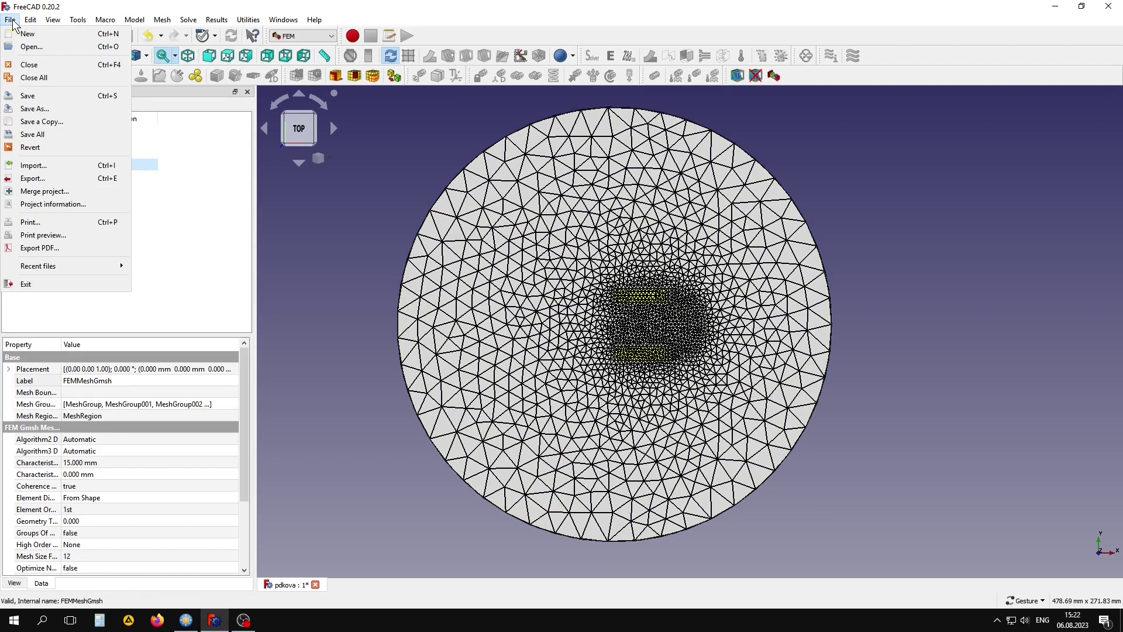
click(61, 177)
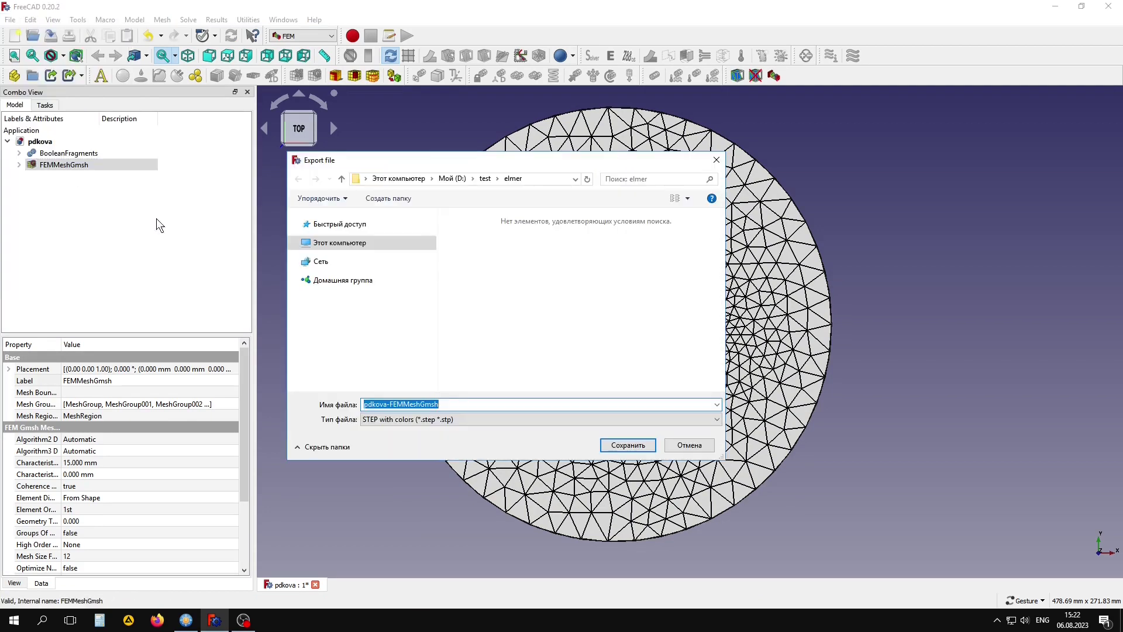
click(473, 419)
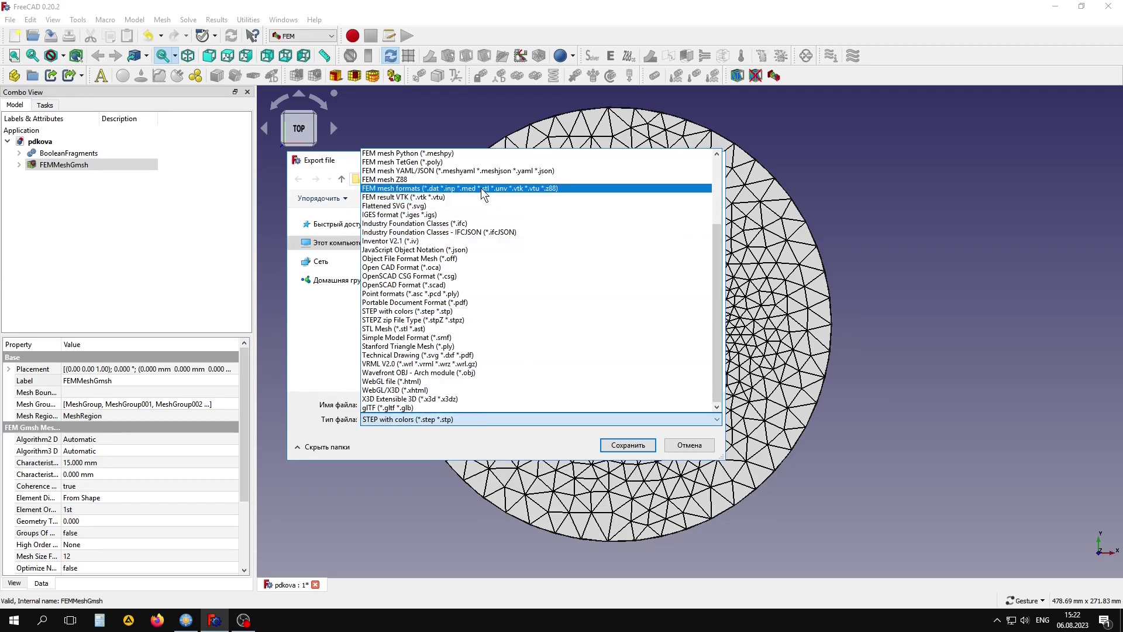
click(481, 188)
click(451, 404)
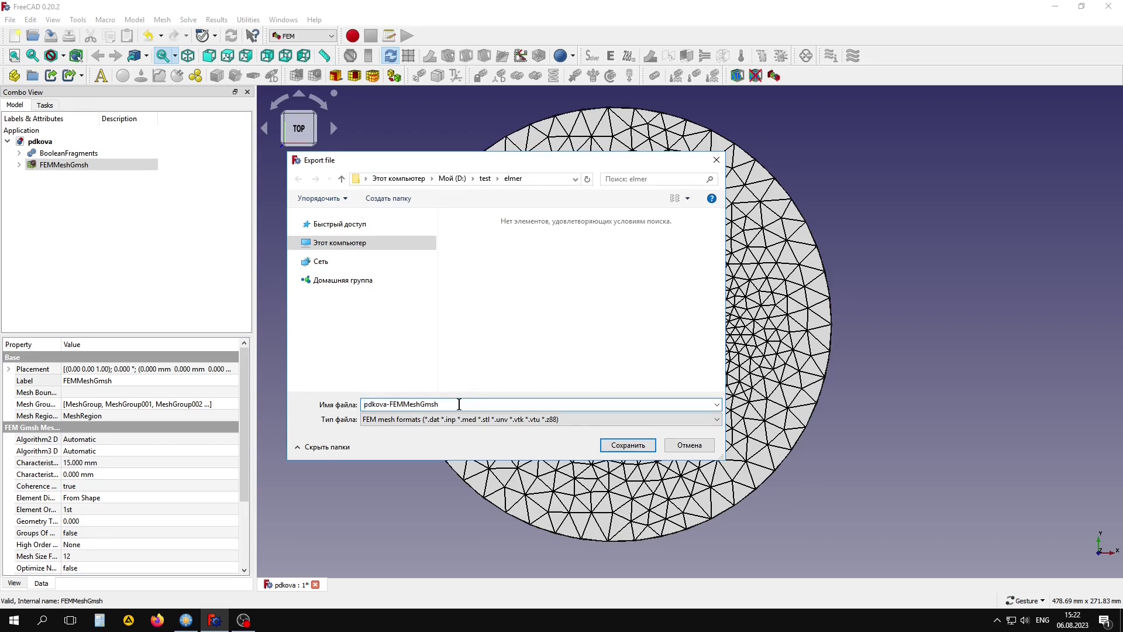
drag(386, 405, 437, 403)
text(.)
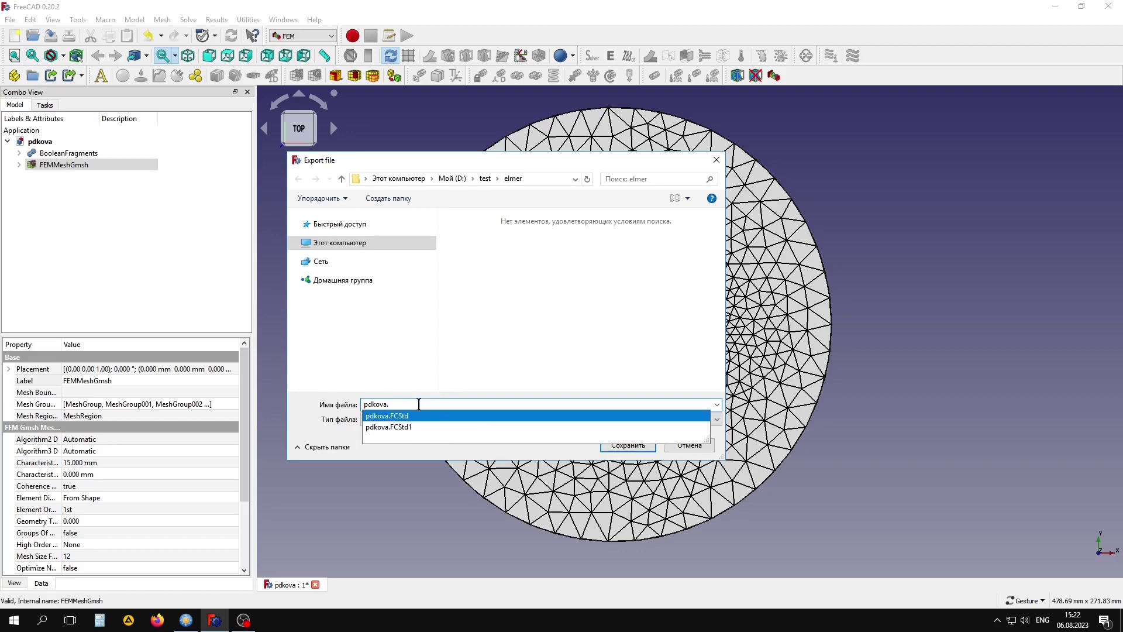
text(unv)
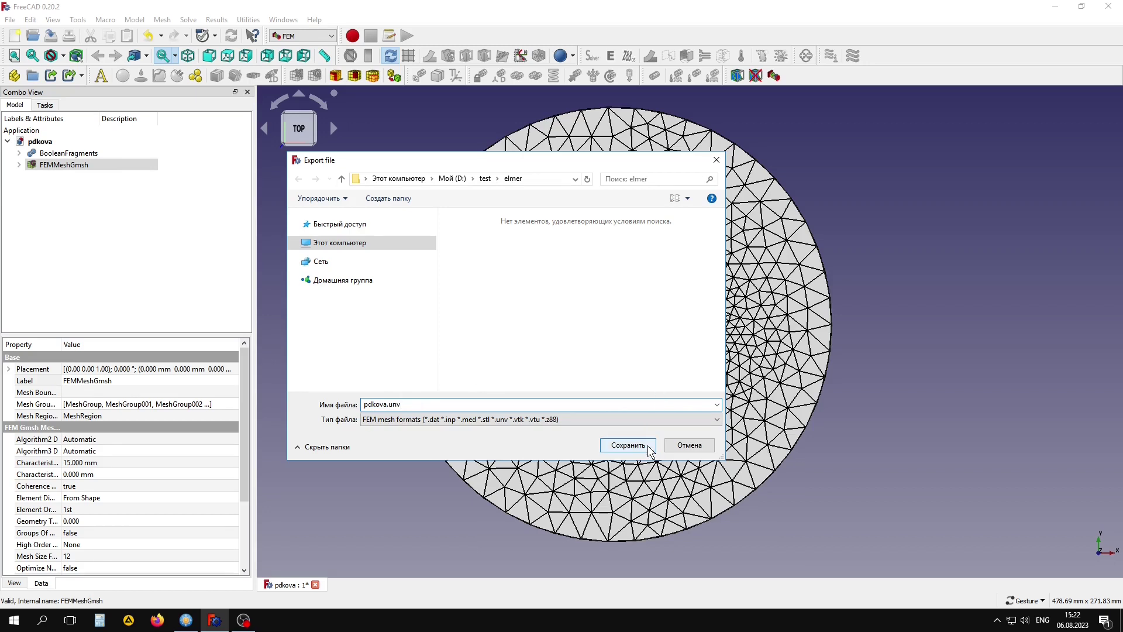
click(647, 452)
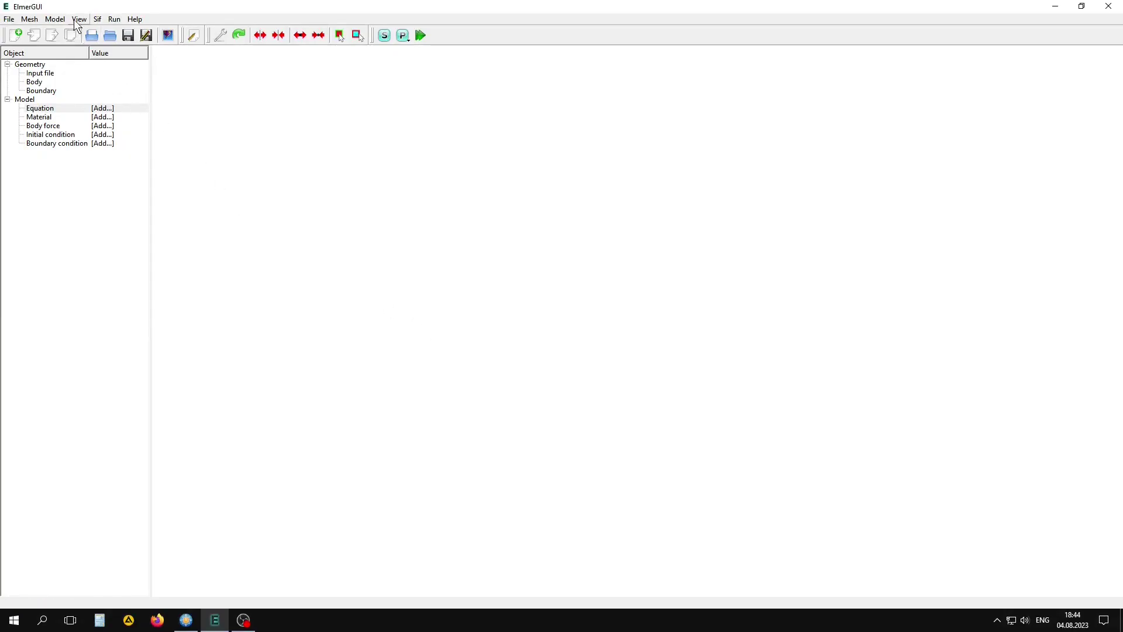
Open a trial equation to inspect the available solvers, then discard it.
click(55, 20)
mouse_move(40, 108)
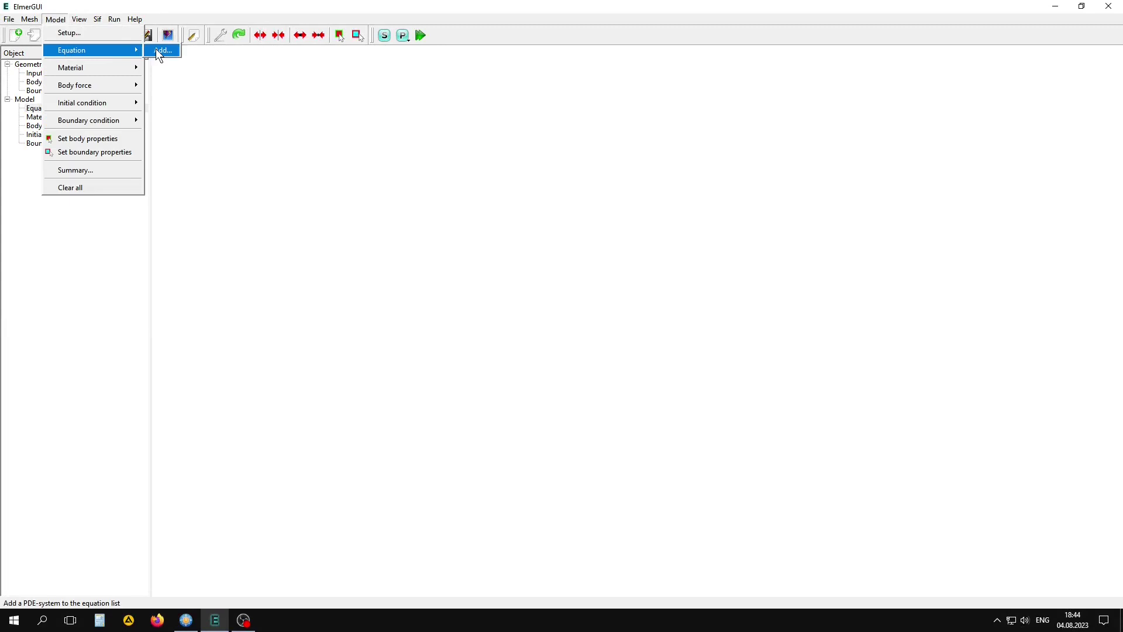
click(161, 51)
drag(609, 252, 885, 253)
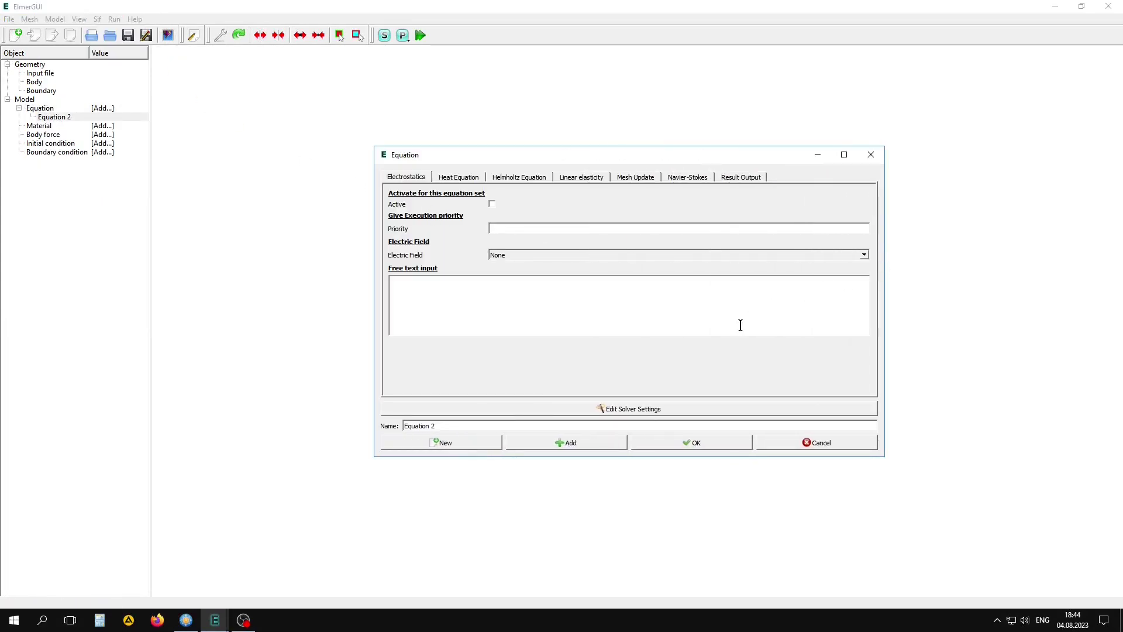
click(817, 443)
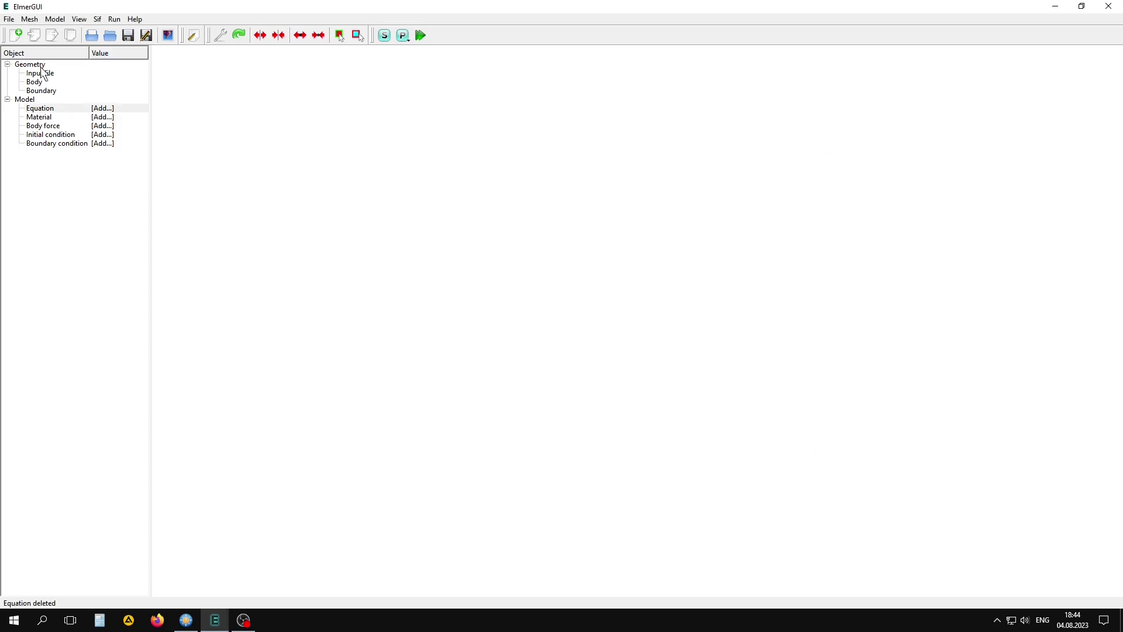
Append edf-extra/magnetodynamics2d.xml to the solver definitions and close the editor.
click(8, 19)
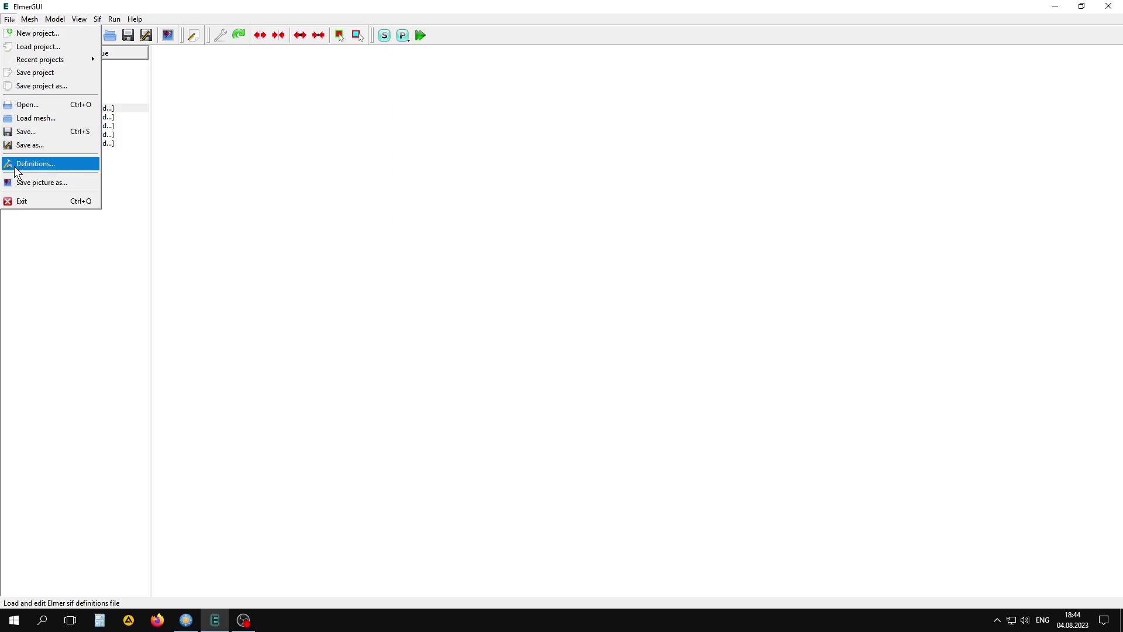
click(48, 170)
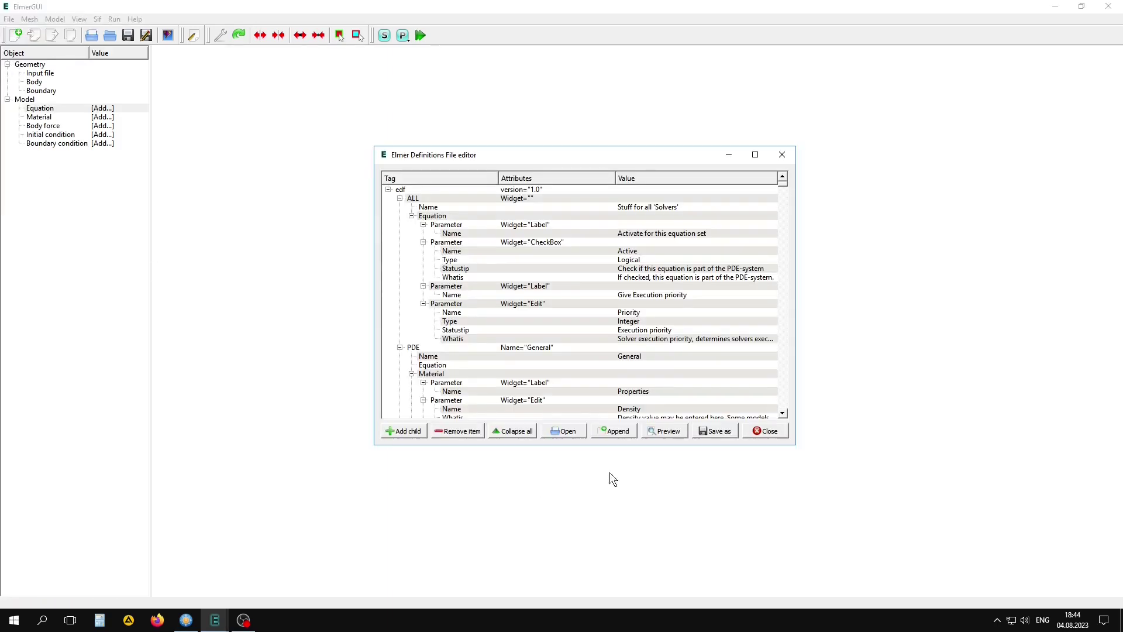
click(621, 434)
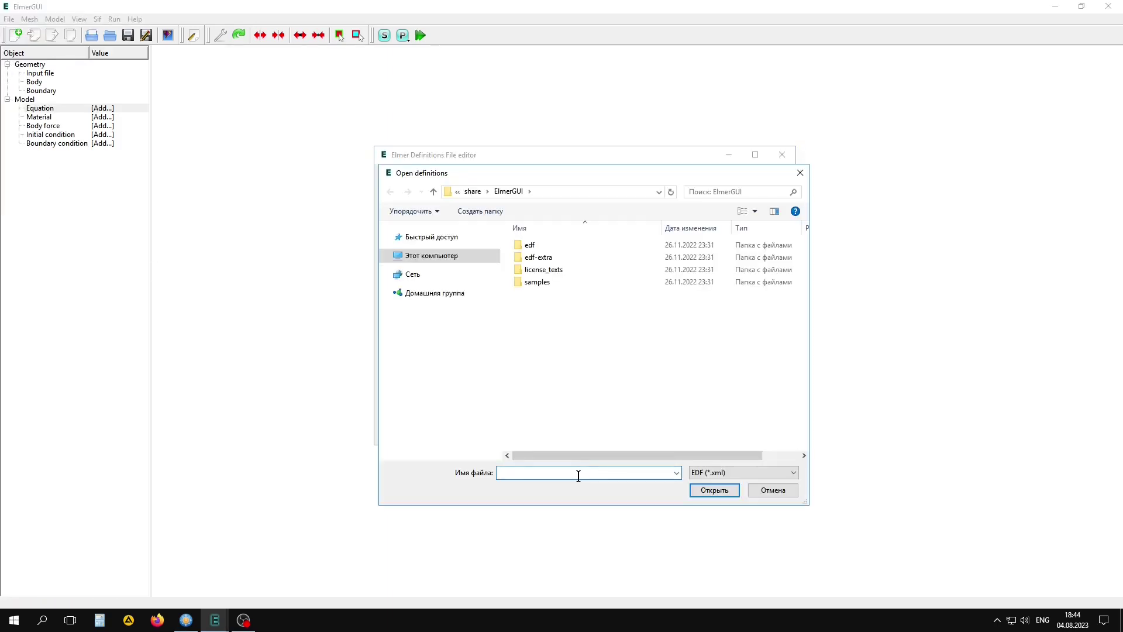
double_click(537, 258)
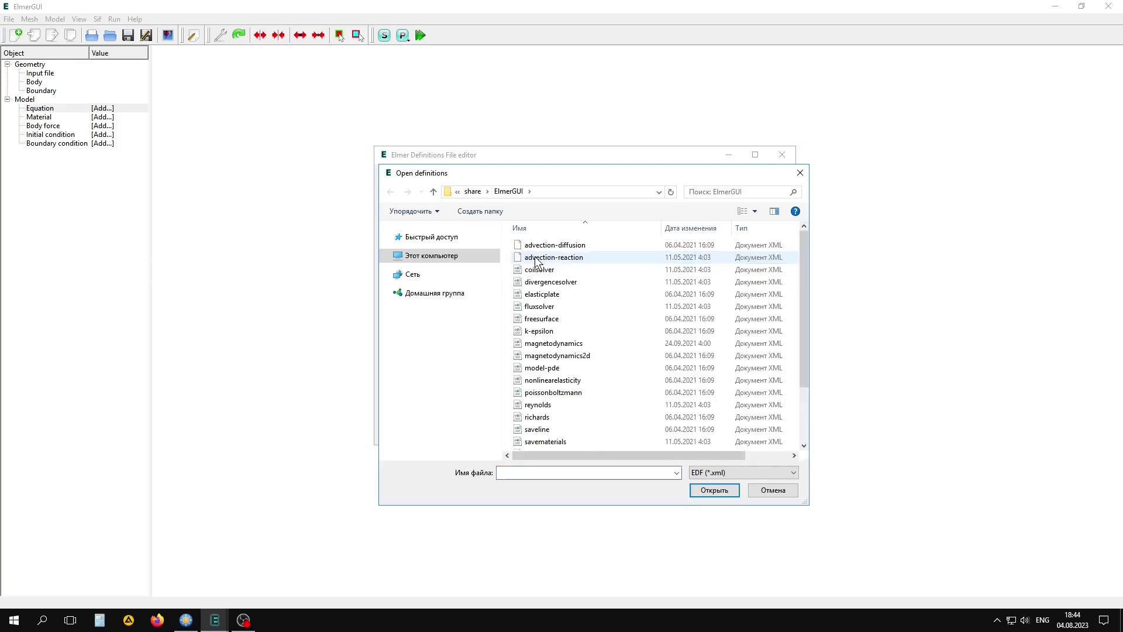
click(612, 355)
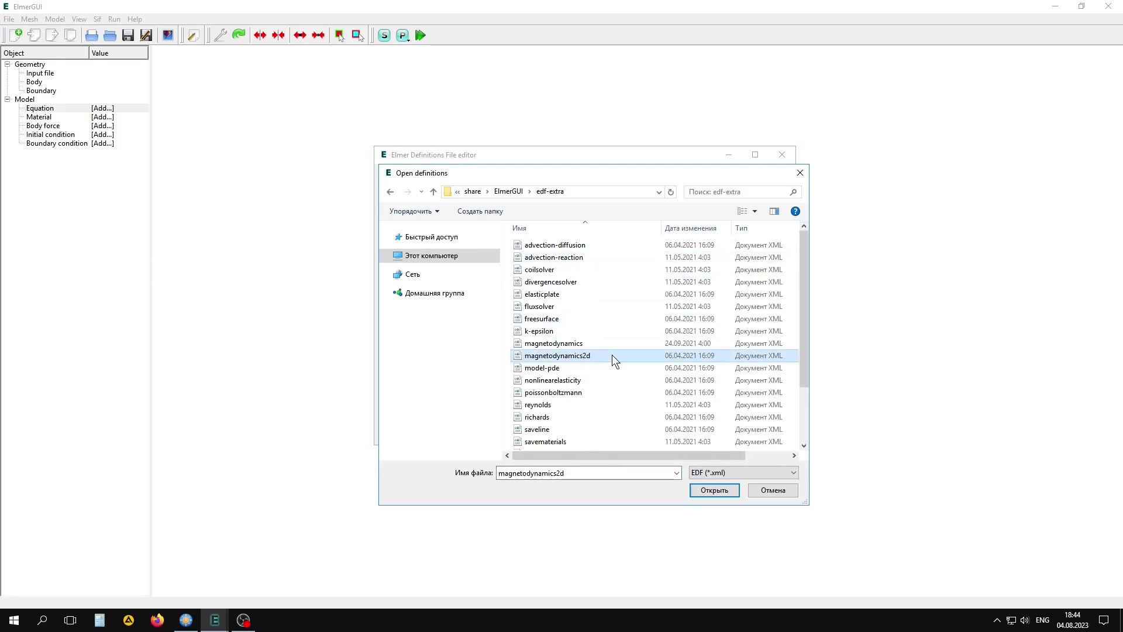
click(725, 492)
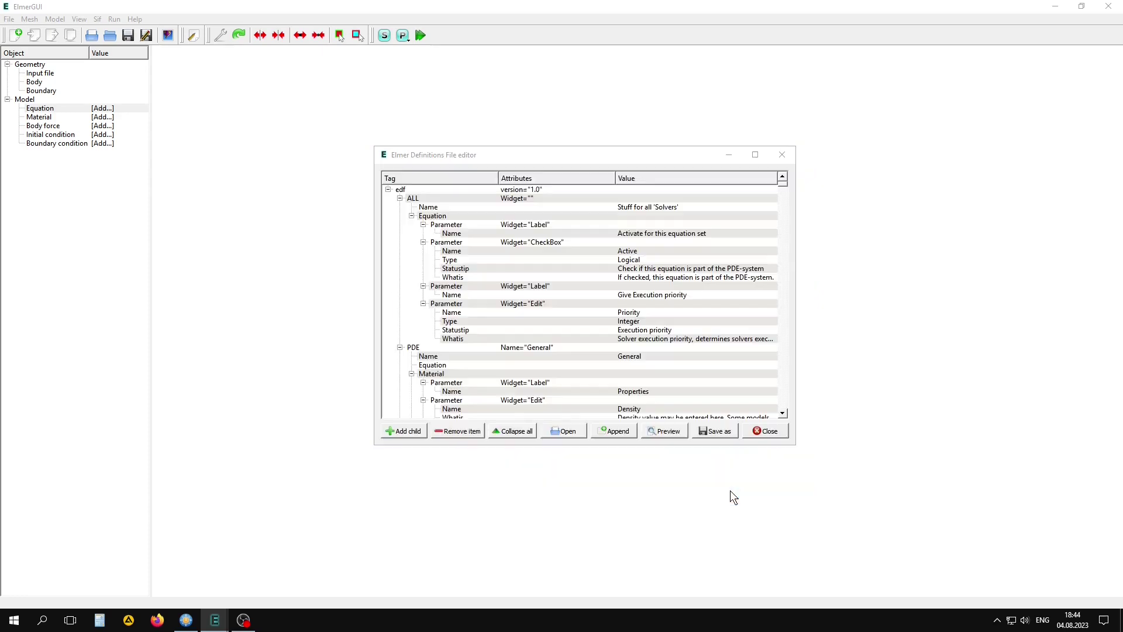
click(771, 430)
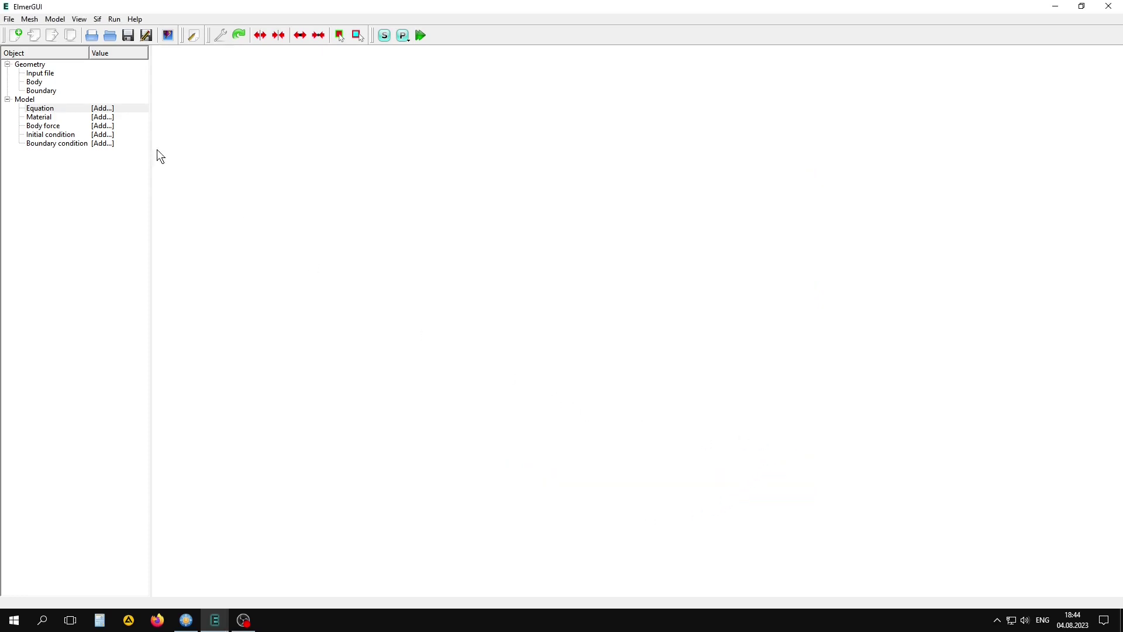
Add a trial Equation 3 to confirm MgDyn2D, MgDyn2DHarmonic and MgDyn2DPost pages, then discard it.
click(56, 19)
mouse_move(88, 50)
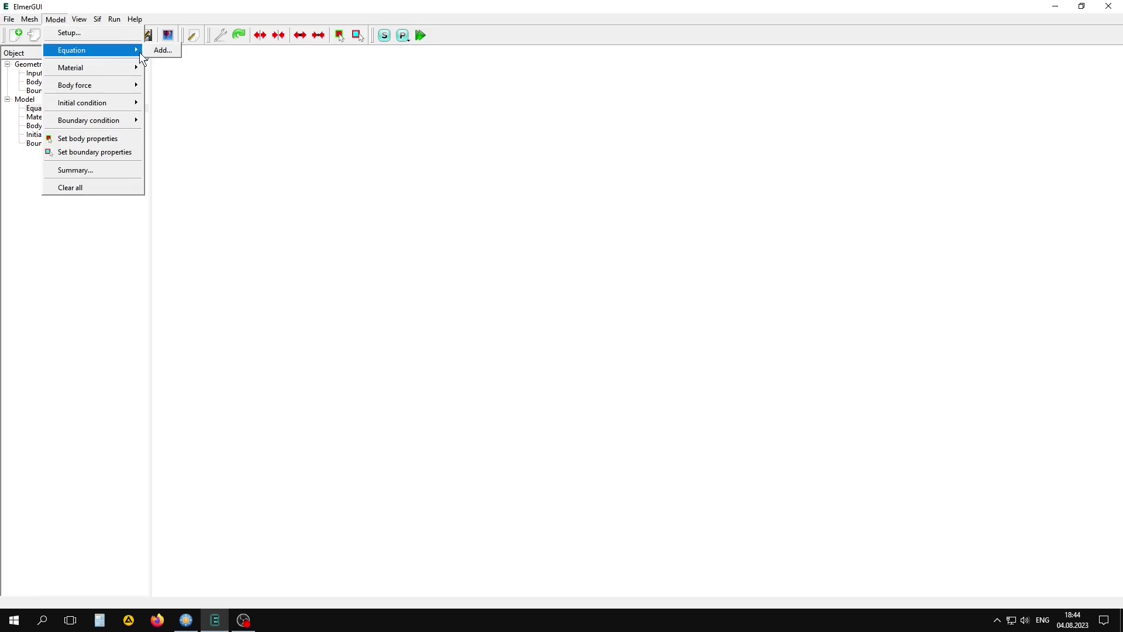
click(164, 50)
drag(608, 243, 988, 248)
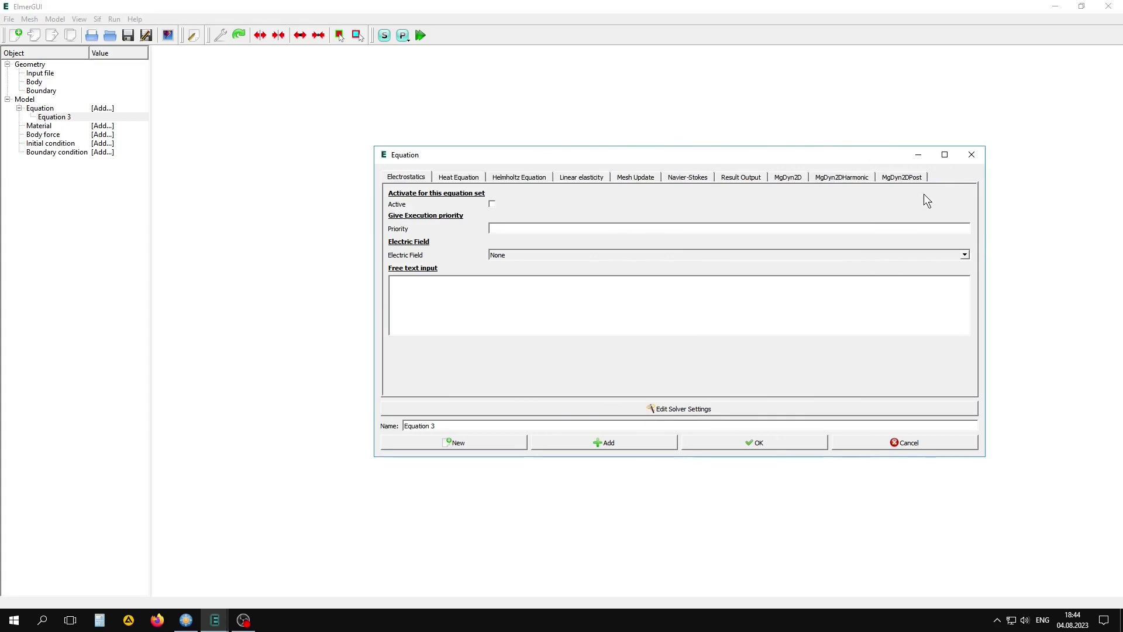
click(879, 440)
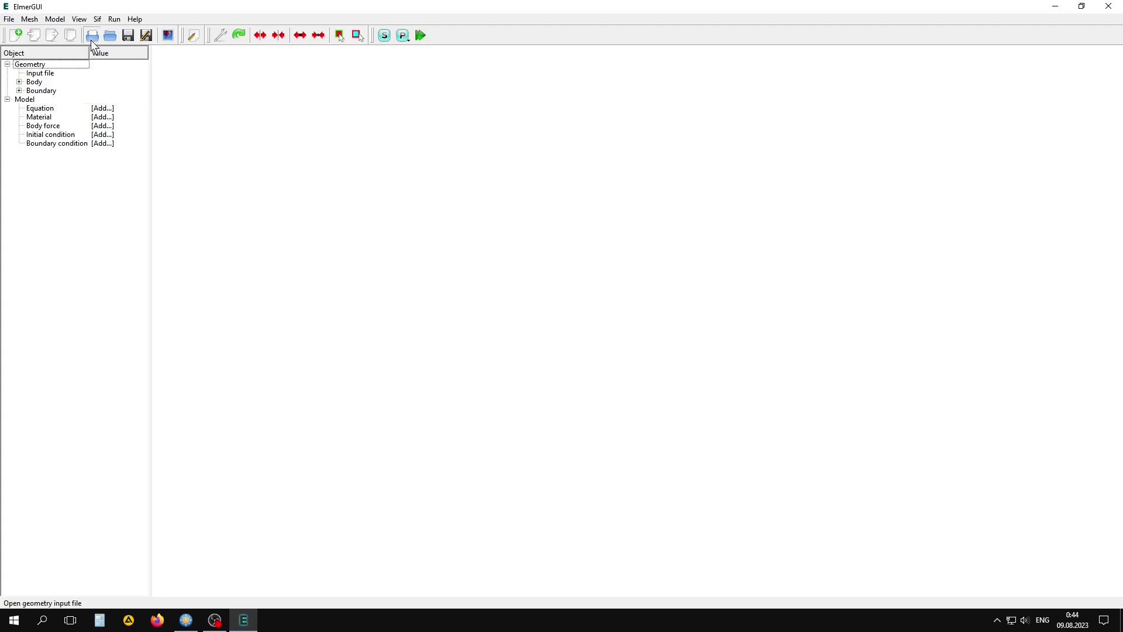
Load pdkova.unv as the geometry input and zoom into the mesh.
click(90, 40)
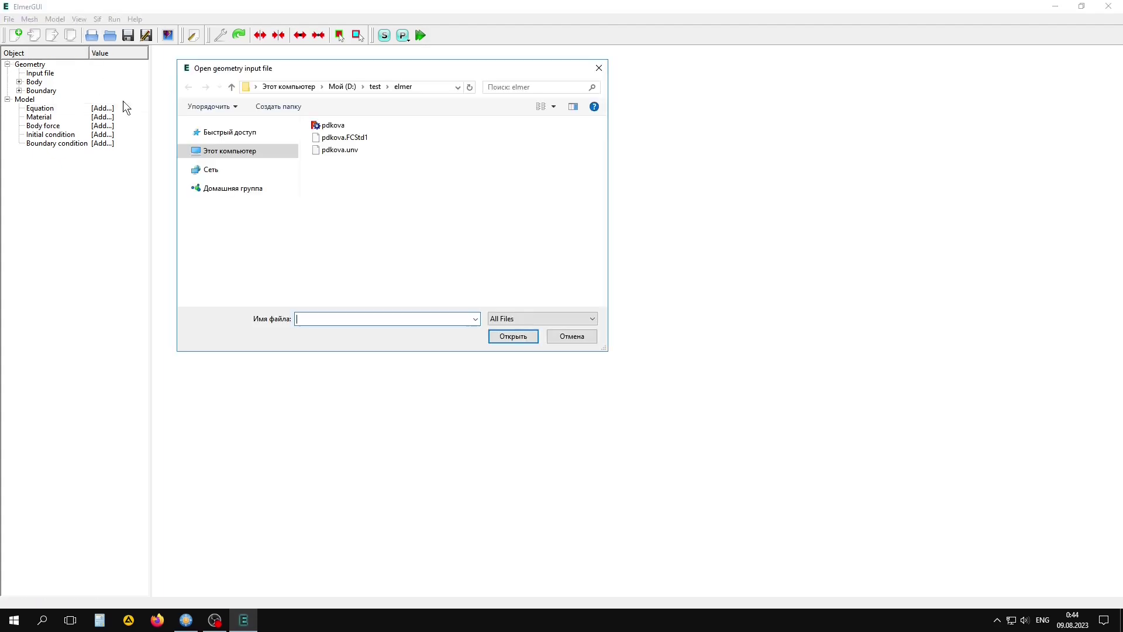
click(350, 150)
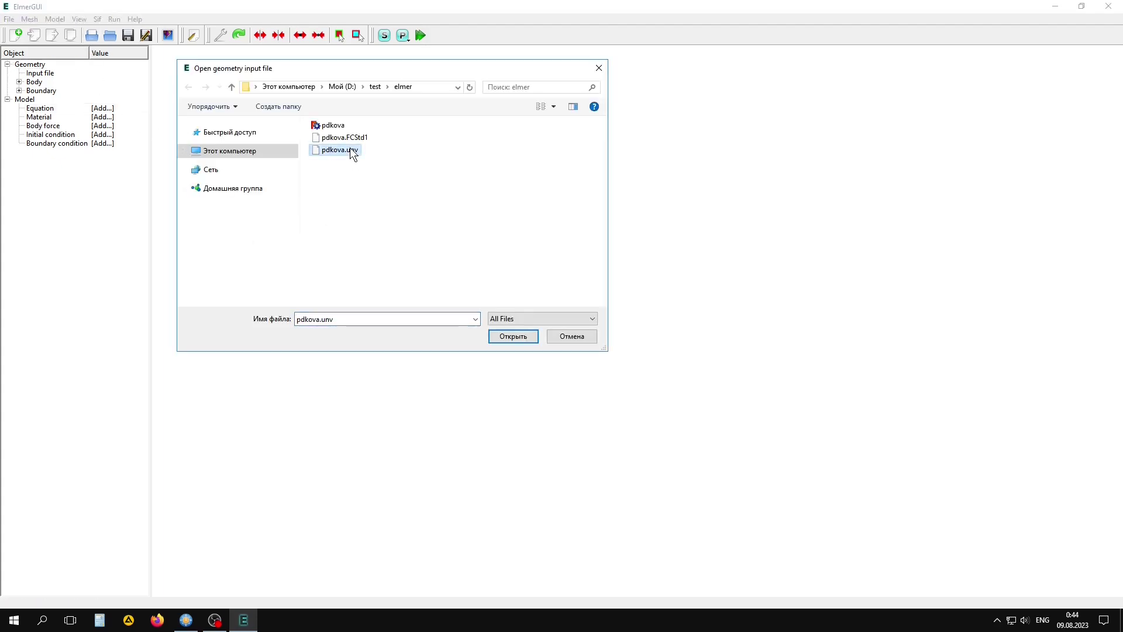
click(517, 336)
scroll(517, 338, up, 1)
scroll(519, 341, up, 1)
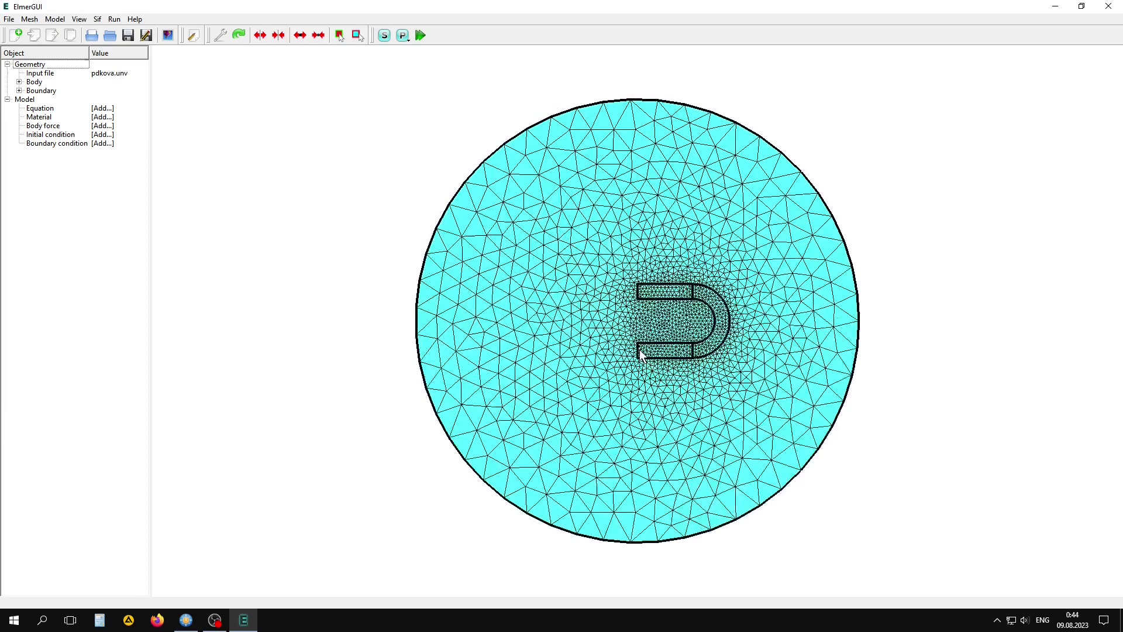
scroll(521, 344, up, 1)
scroll(525, 349, up, 1)
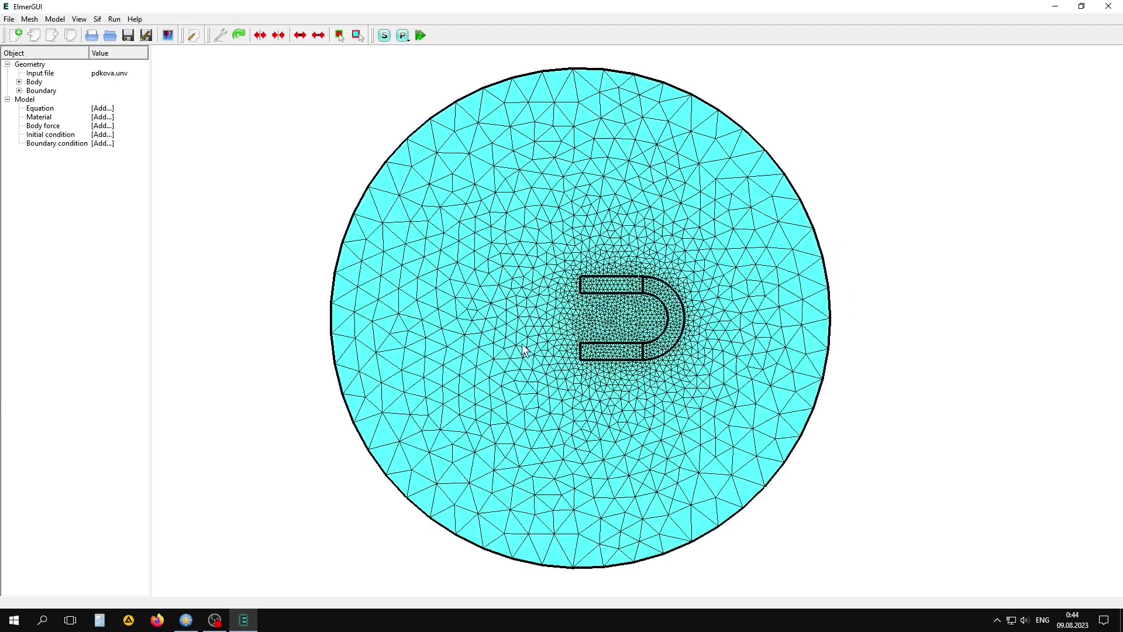
Highlight Body Property 1–4 to identify outer air, curved magnet, upper and lower bars.
click(19, 82)
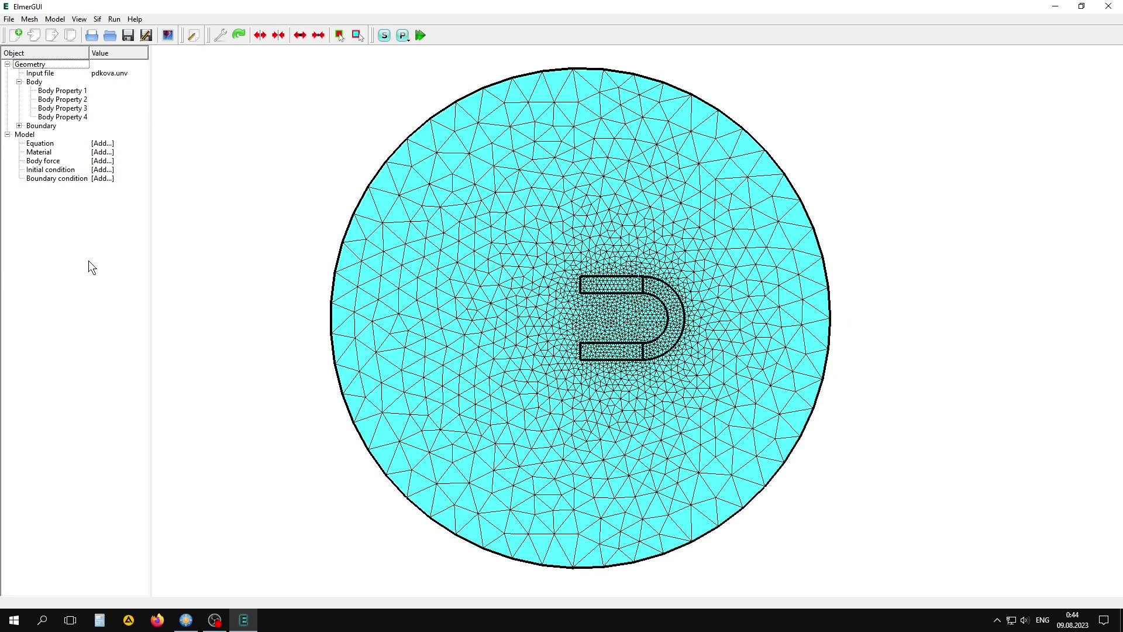
click(82, 92)
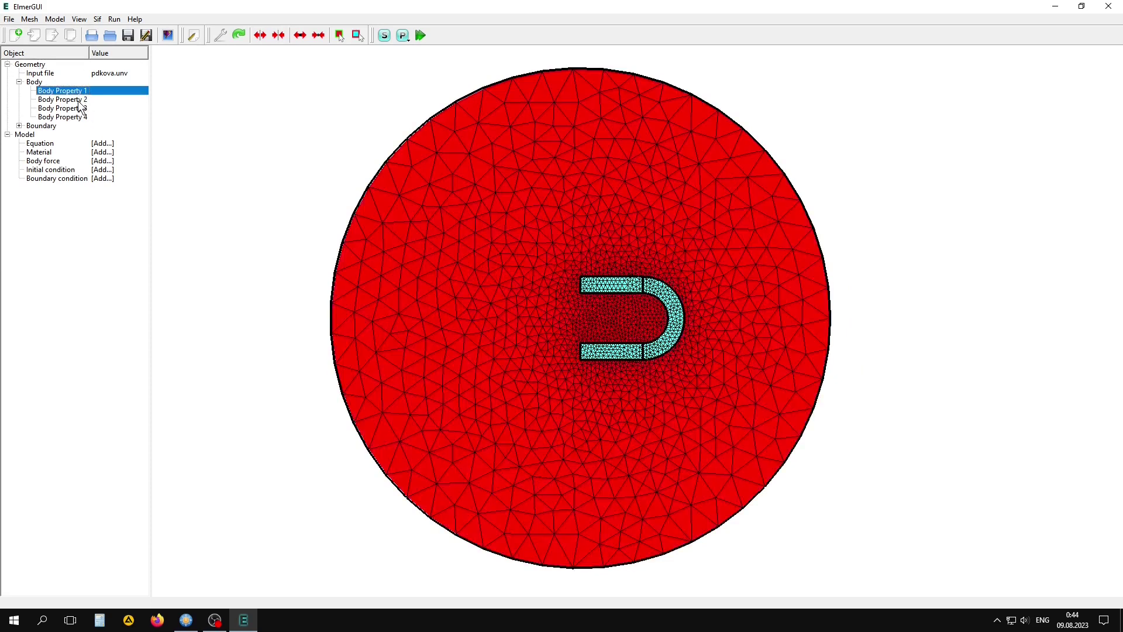
click(80, 102)
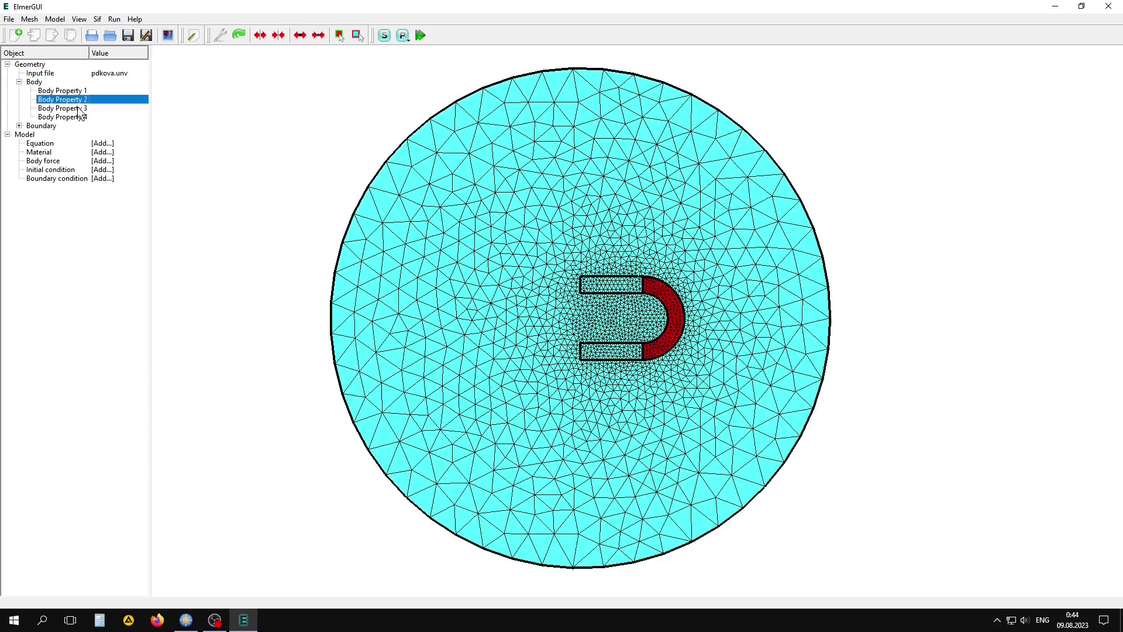
click(78, 109)
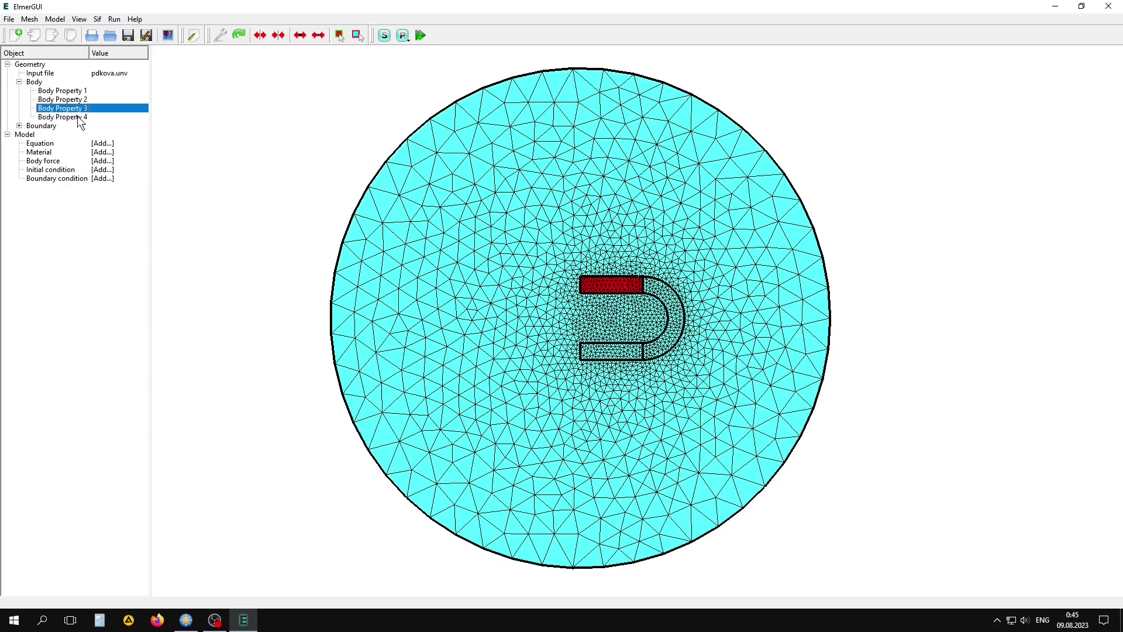
click(78, 117)
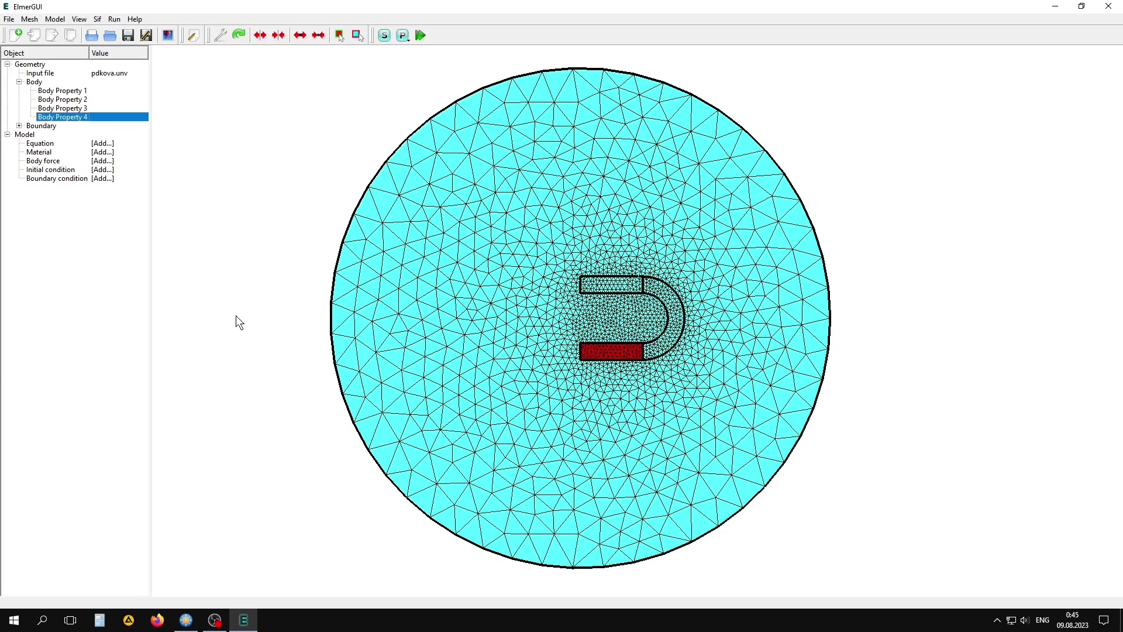
click(55, 18)
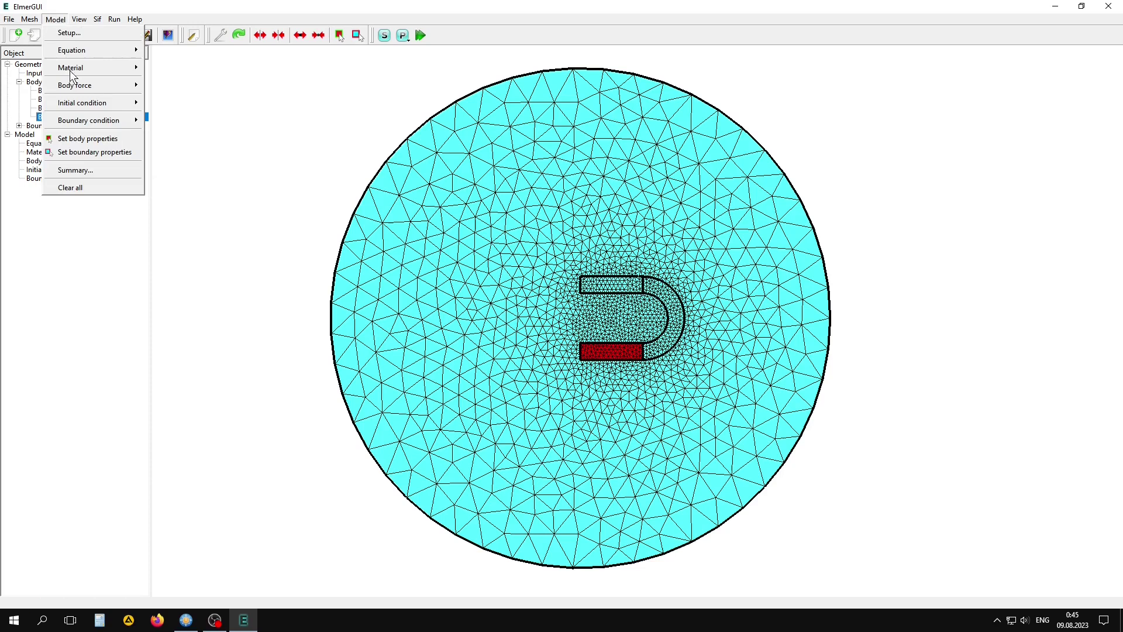
click(84, 167)
scroll(472, 337, up, 3)
scroll(473, 336, up, 3)
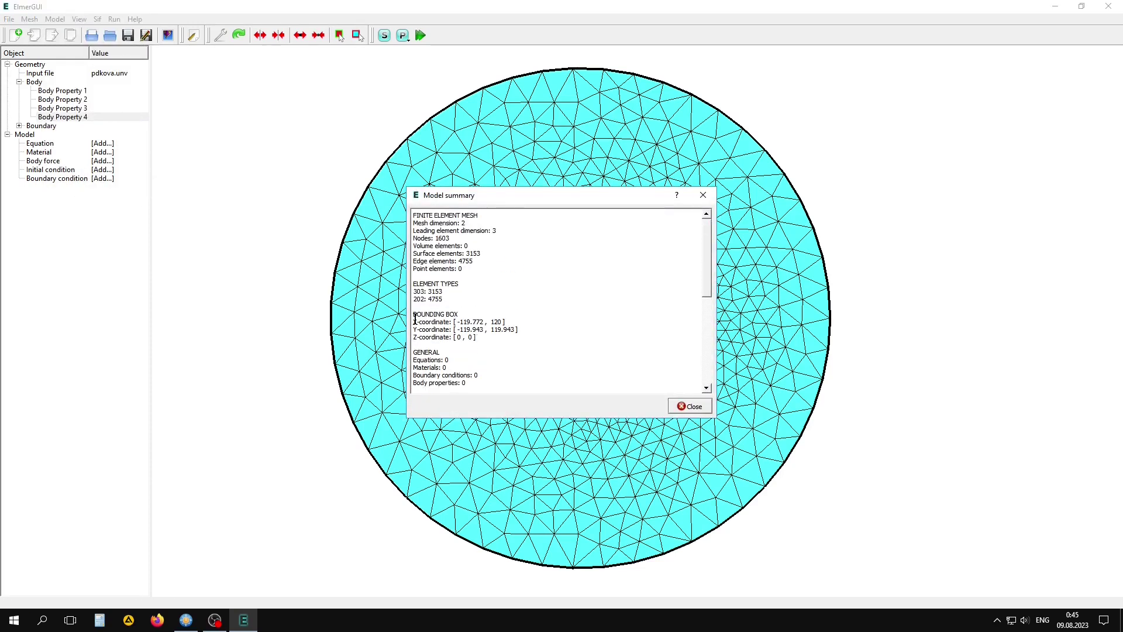
drag(410, 322, 507, 342)
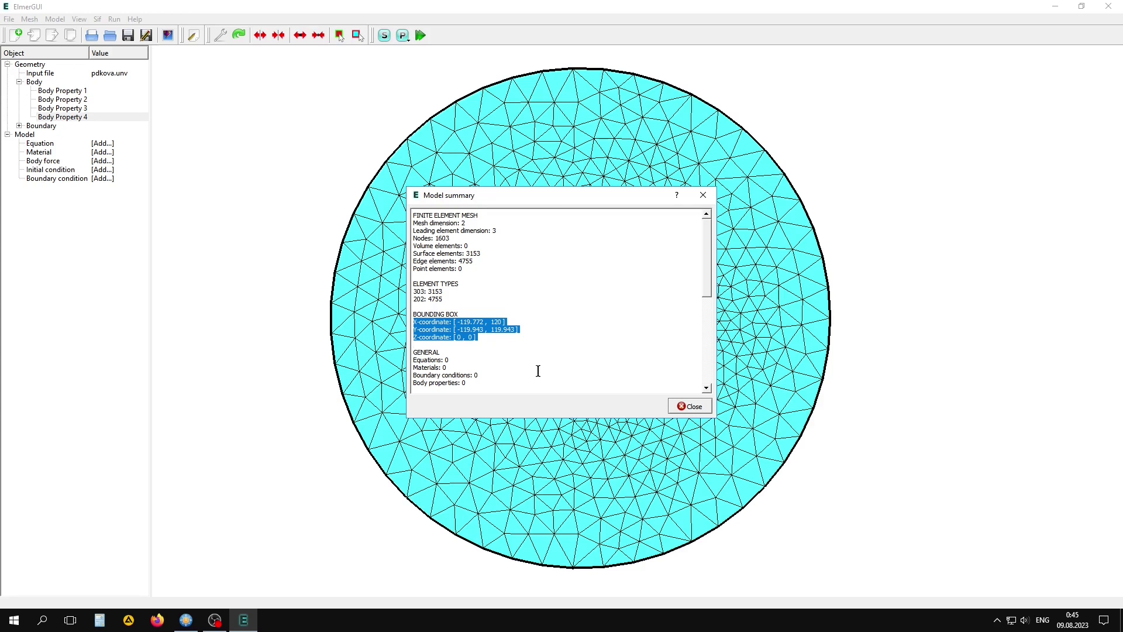
click(691, 406)
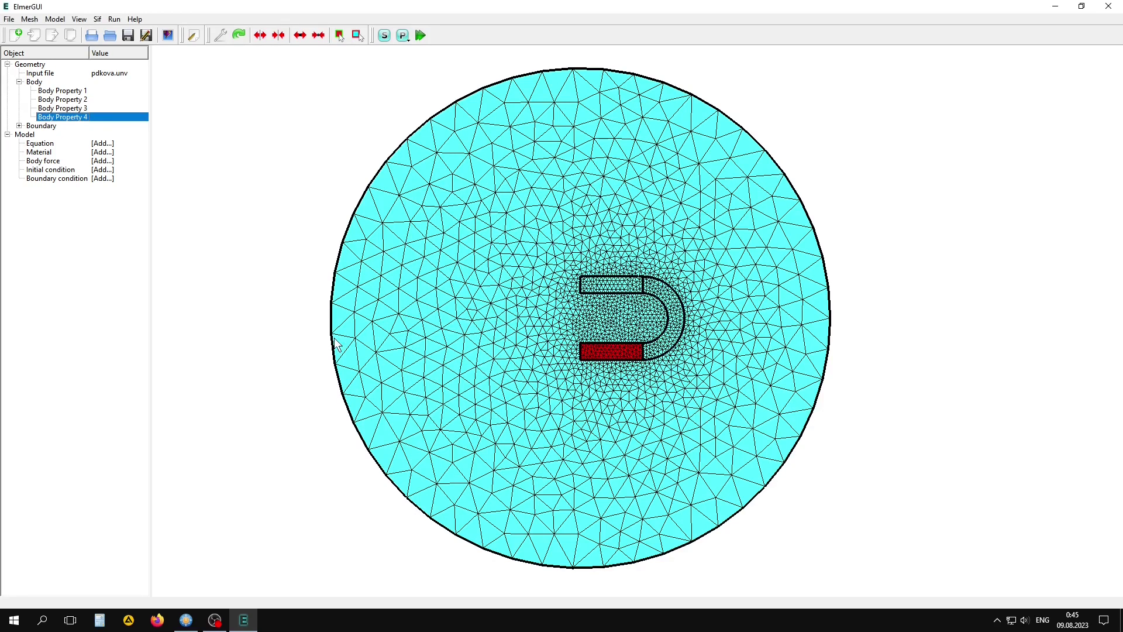
Set the simulation setup's coordinate scaling to 0.001 and apply it.
click(60, 23)
click(57, 30)
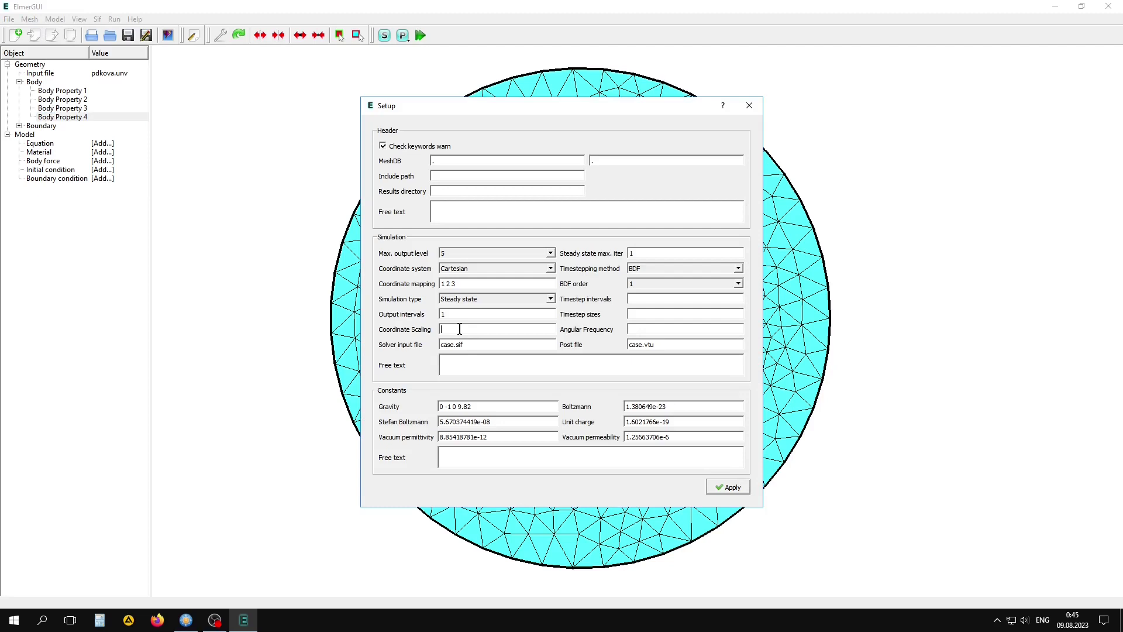
text(0.001)
click(736, 487)
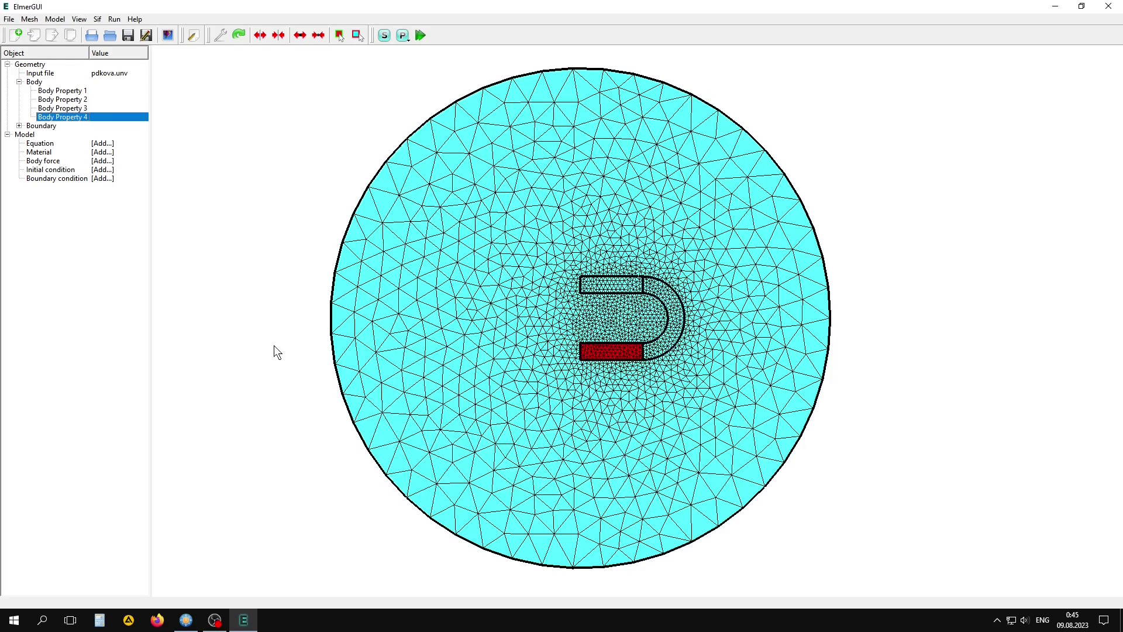
Add Equation 1 with both the MgDyn2D and MgDyn2DPost solvers set active.
click(55, 19)
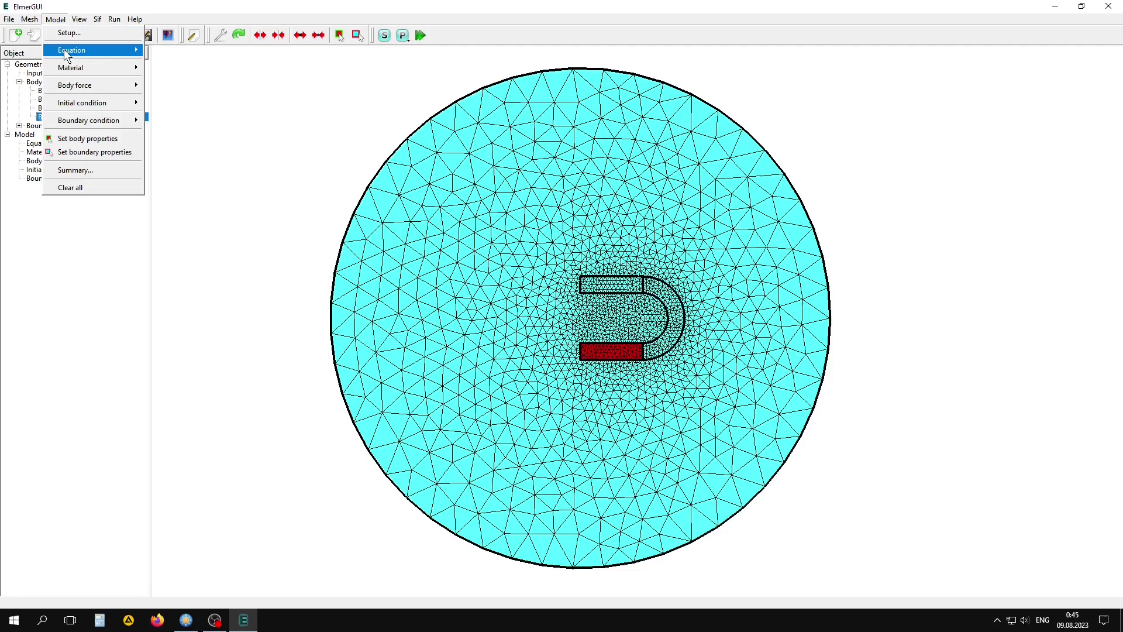
click(159, 52)
drag(611, 197, 967, 220)
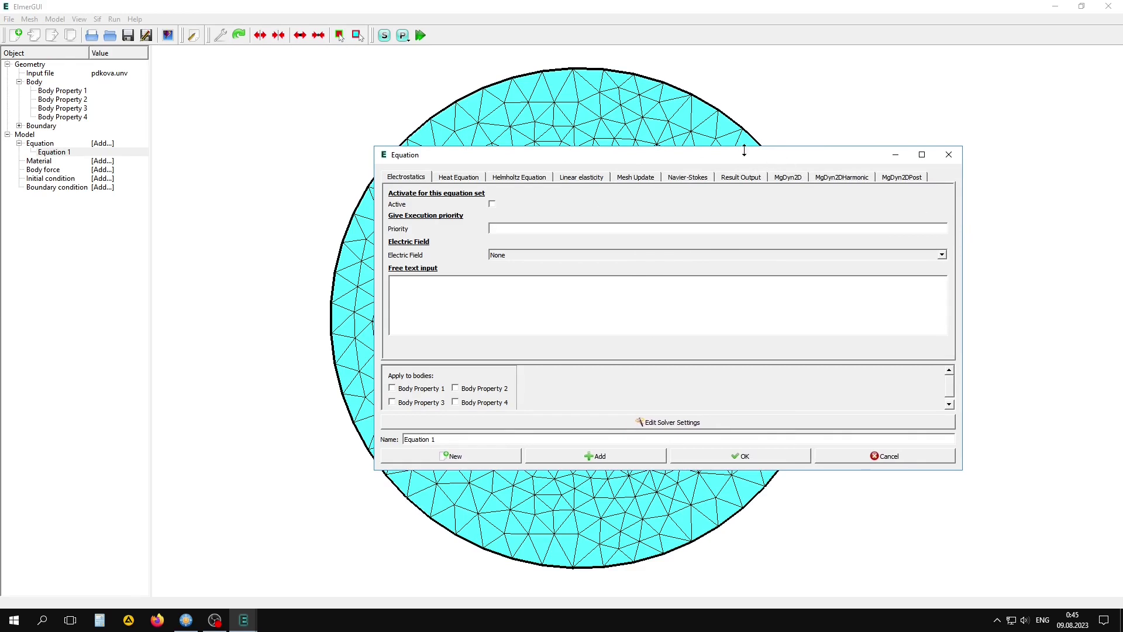
drag(742, 156, 550, 168)
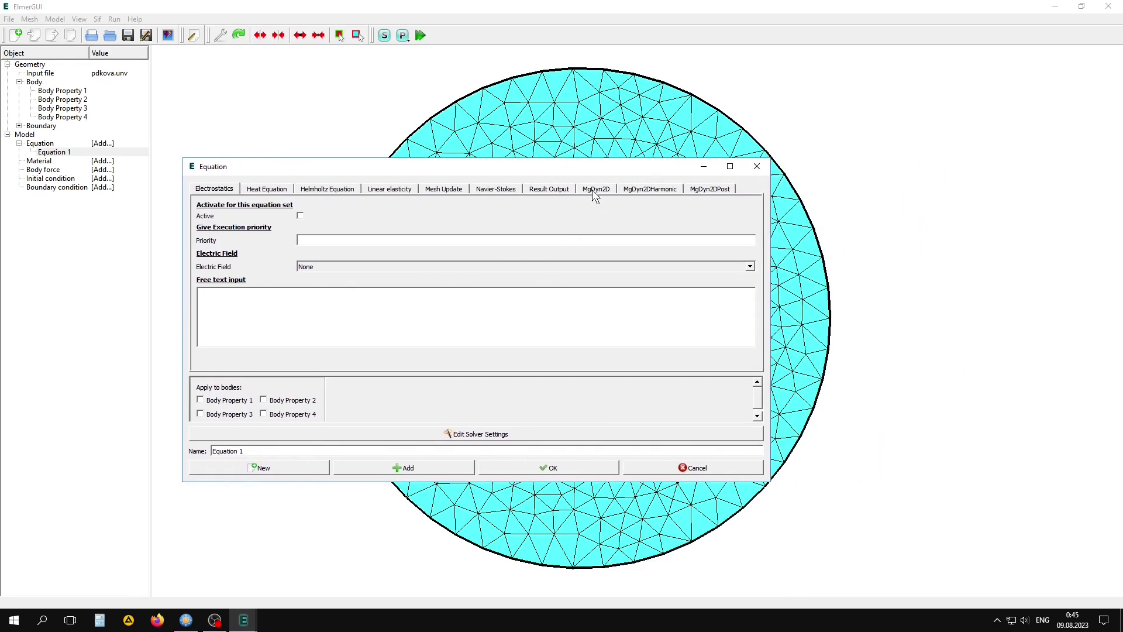
click(594, 187)
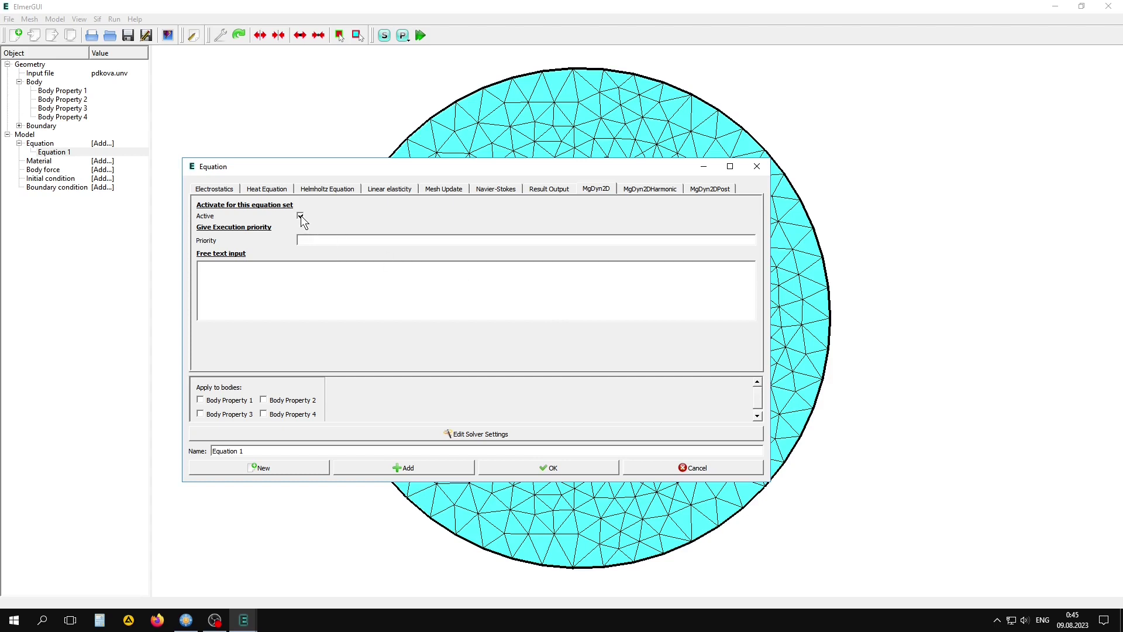
click(515, 435)
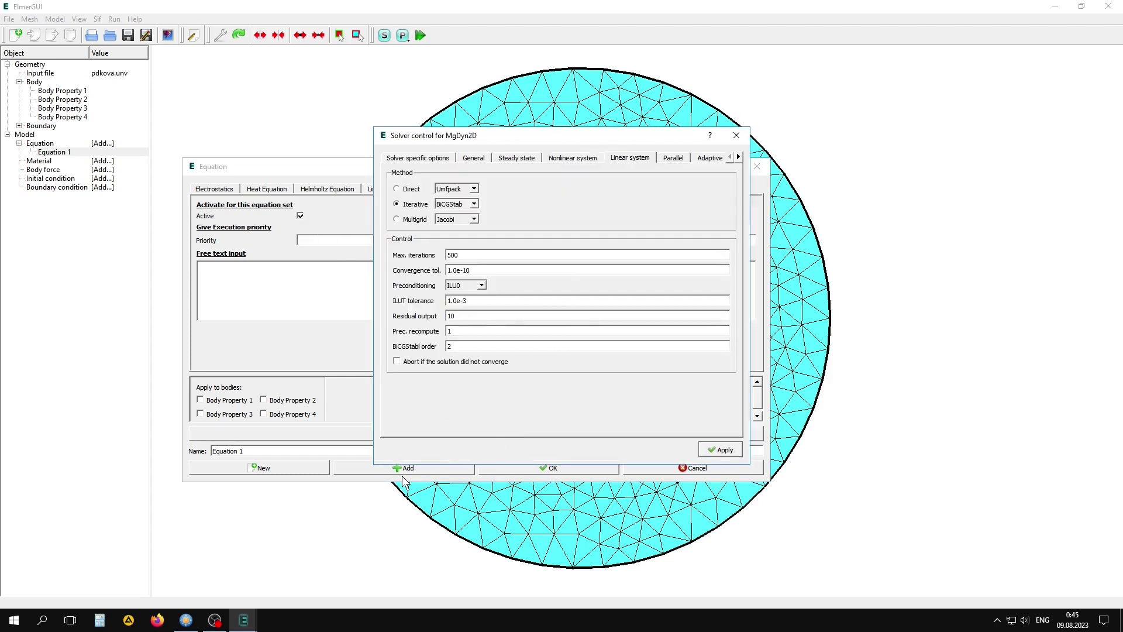
click(736, 135)
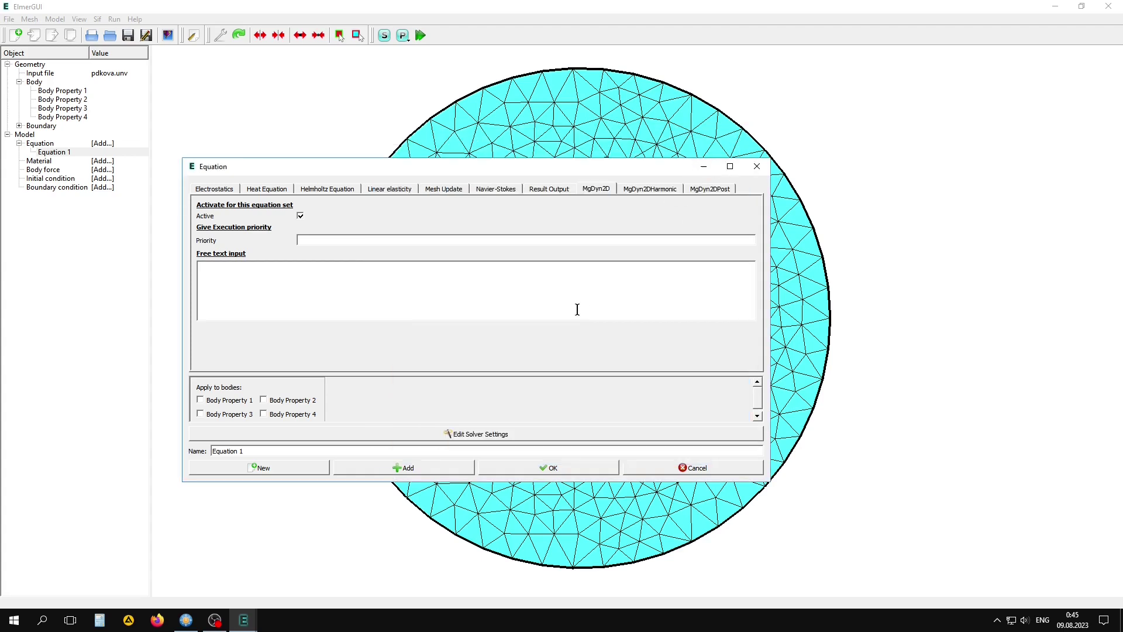
click(710, 188)
Set the MgDyn2DPost solver to execute before saving.
click(430, 433)
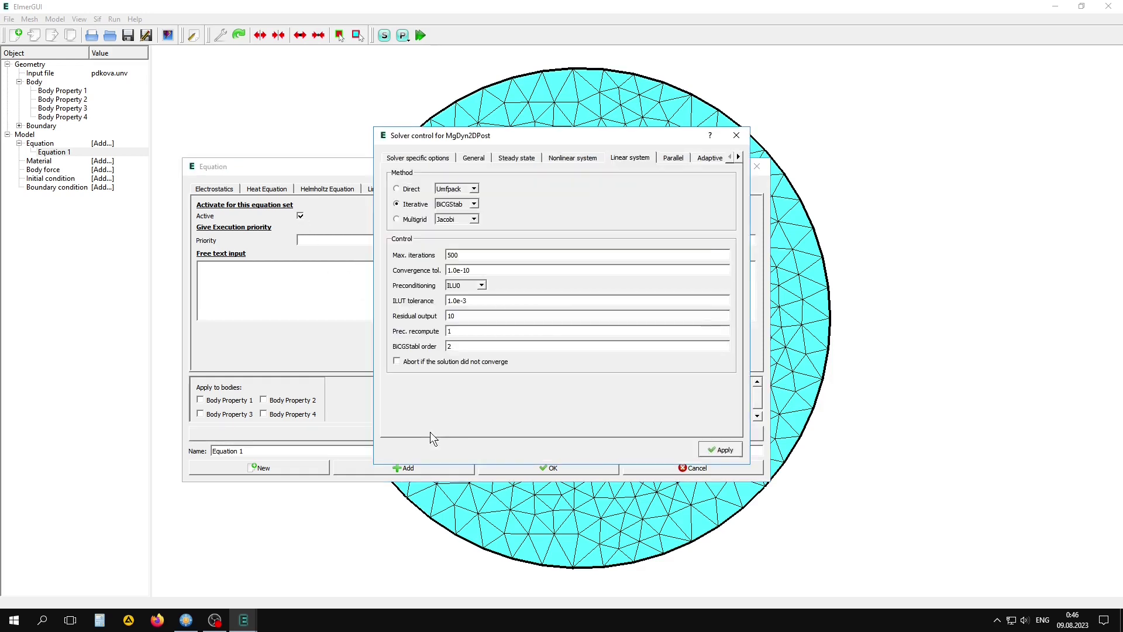
click(474, 159)
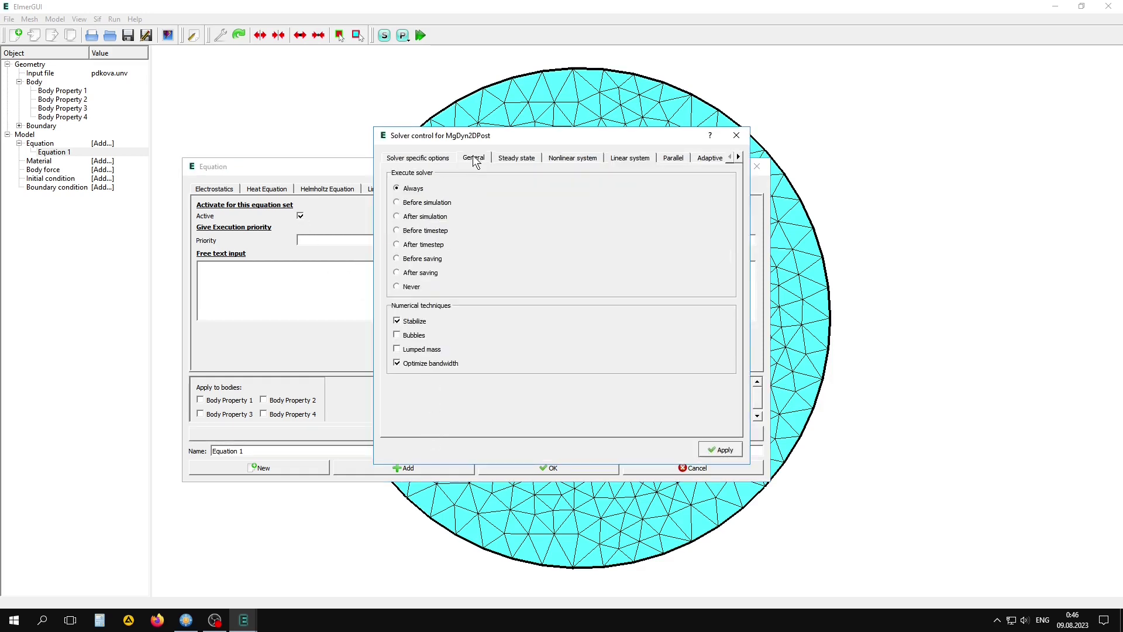
click(396, 259)
click(720, 449)
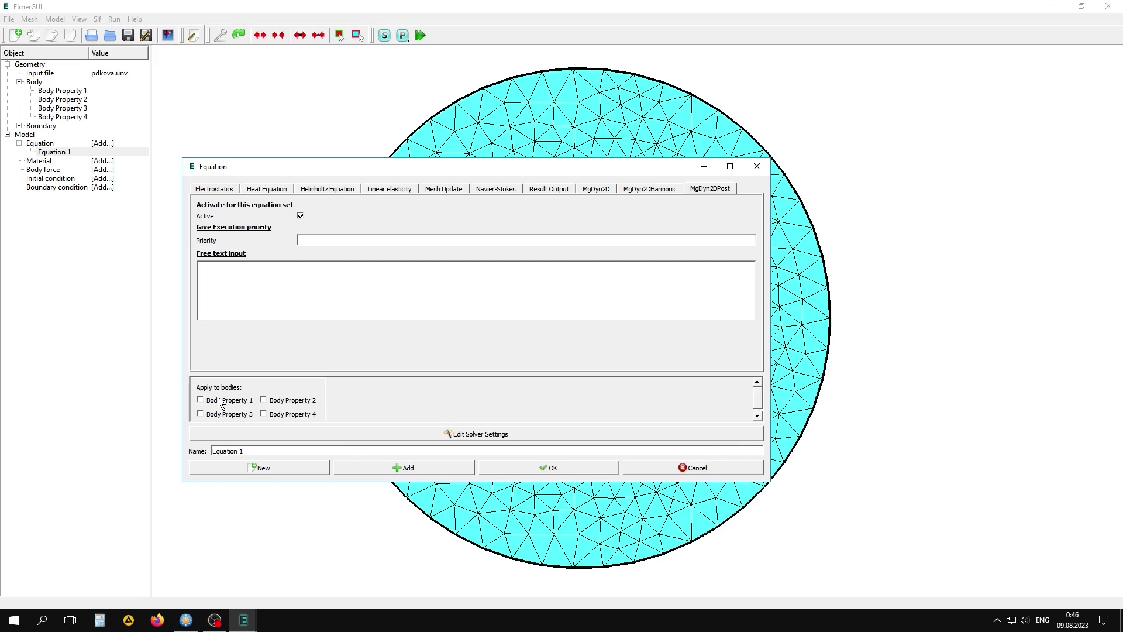
Apply Equation 1 to all four body properties and add it to the model.
click(220, 402)
click(290, 414)
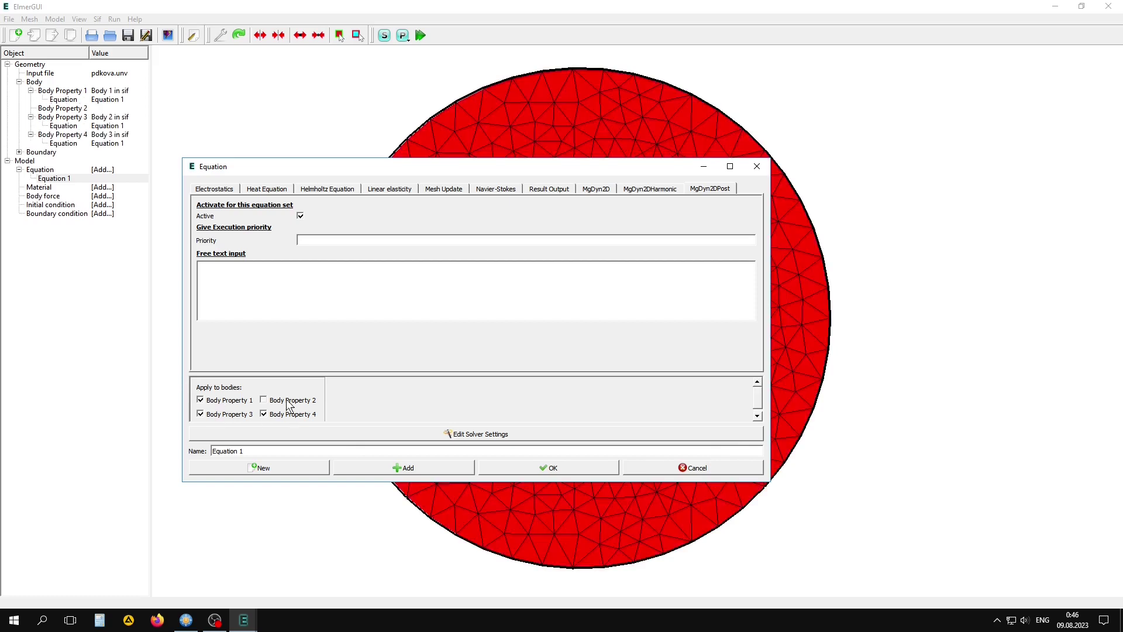
click(432, 468)
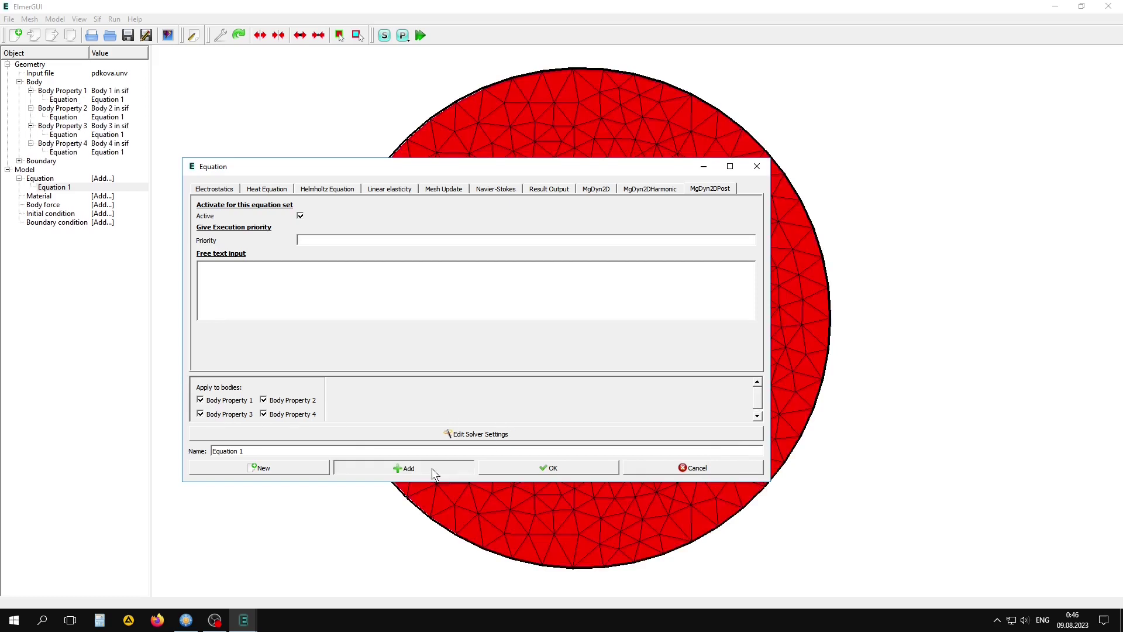
click(567, 469)
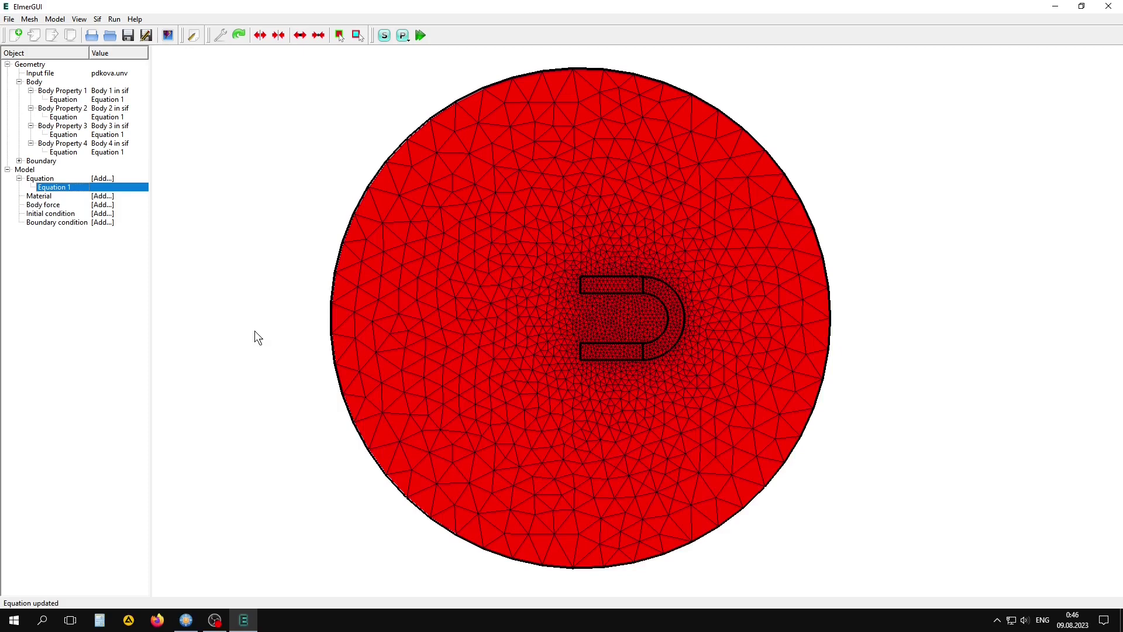
Add a new material with MgDyn2D relative permeability 1.
click(56, 20)
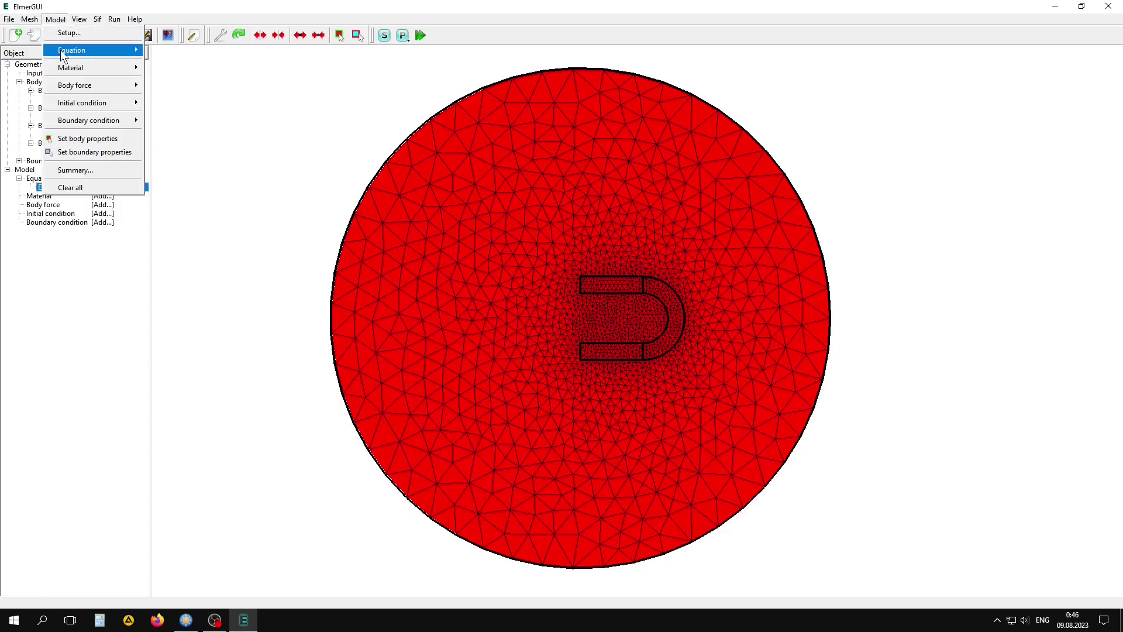
click(159, 69)
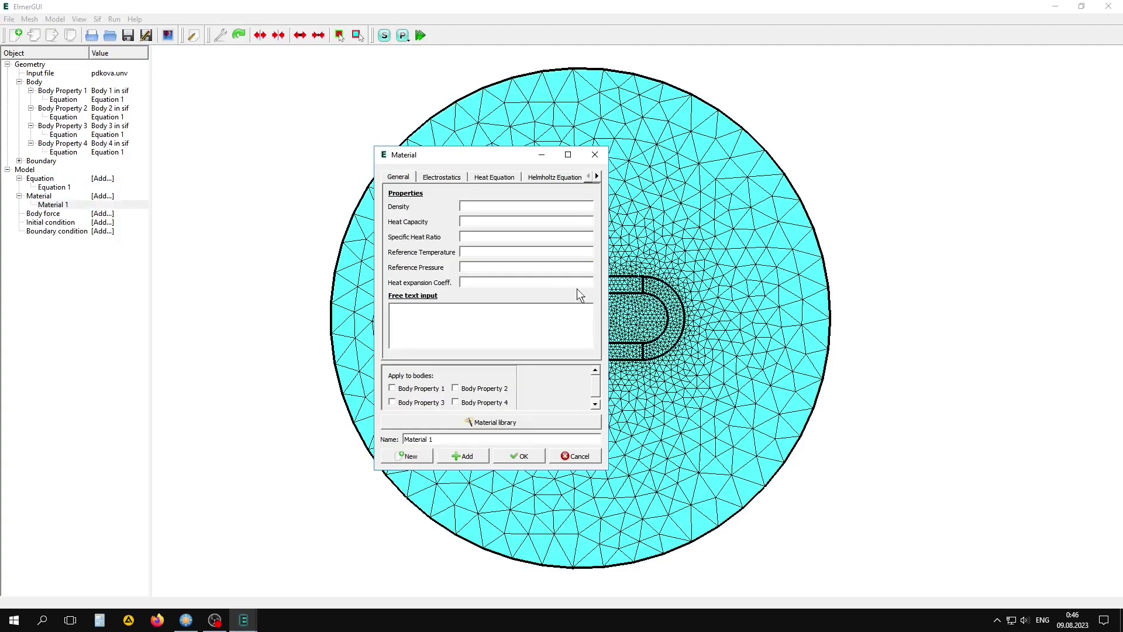
drag(609, 289, 899, 290)
mouse_move(731, 161)
mouse_down()
mouse_move(651, 205)
mouse_move(615, 208)
mouse_up()
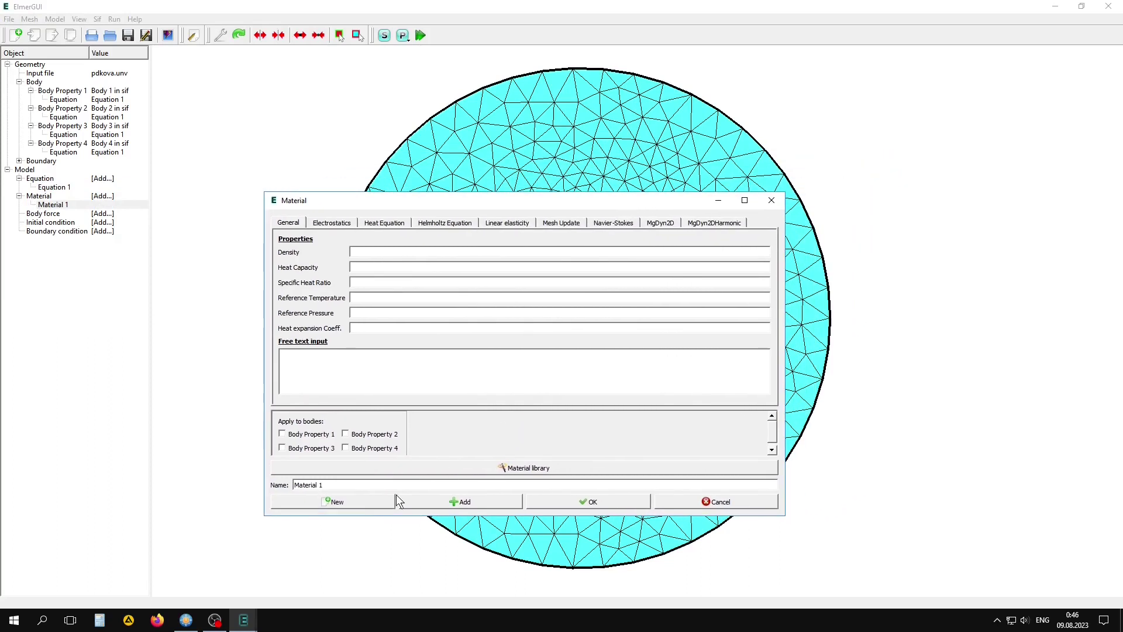
click(661, 226)
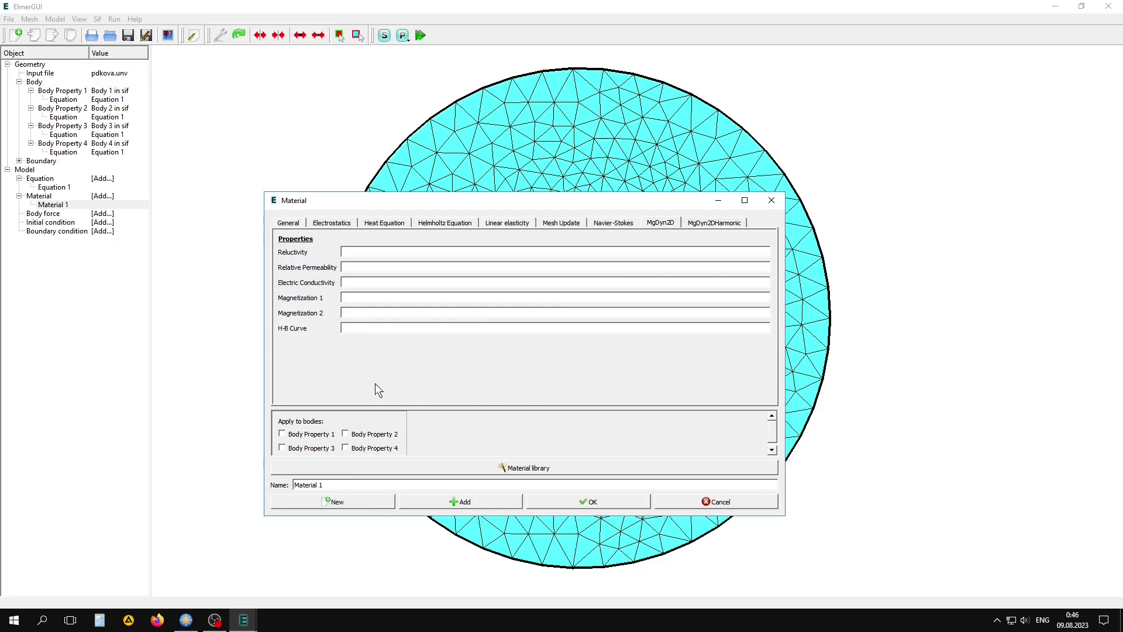
click(351, 267)
text(1)
Name the material 'vozdukh', assign it to Body Property 1, and save it.
drag(331, 485, 293, 485)
text(vozdukh)
mouse_move(503, 201)
mouse_down()
mouse_move(345, 221)
mouse_move(328, 202)
mouse_up()
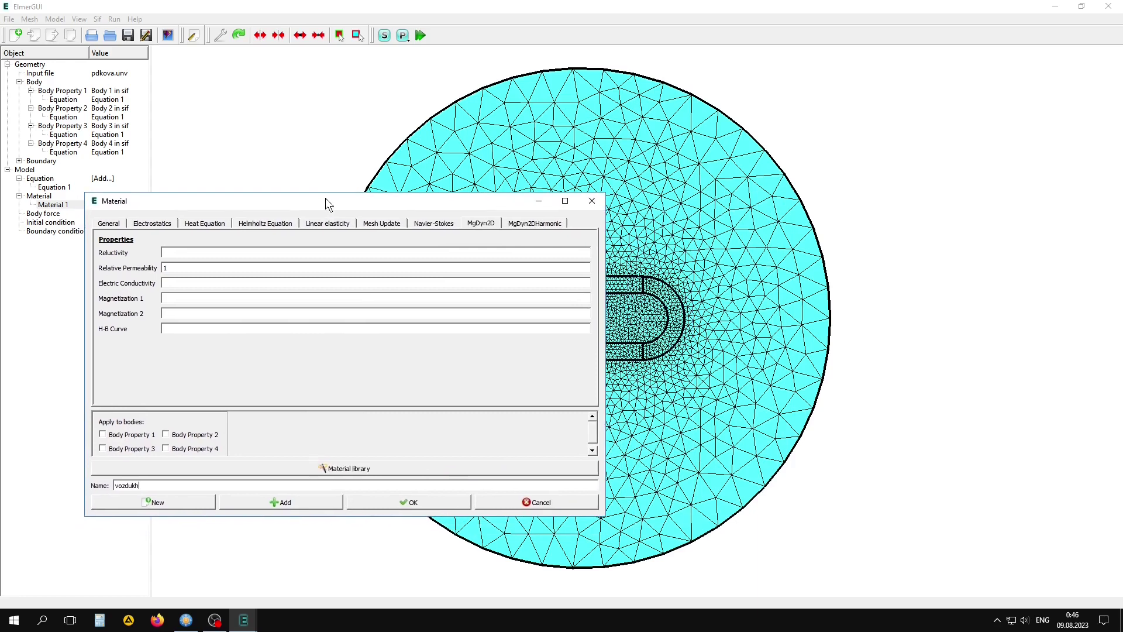
click(103, 433)
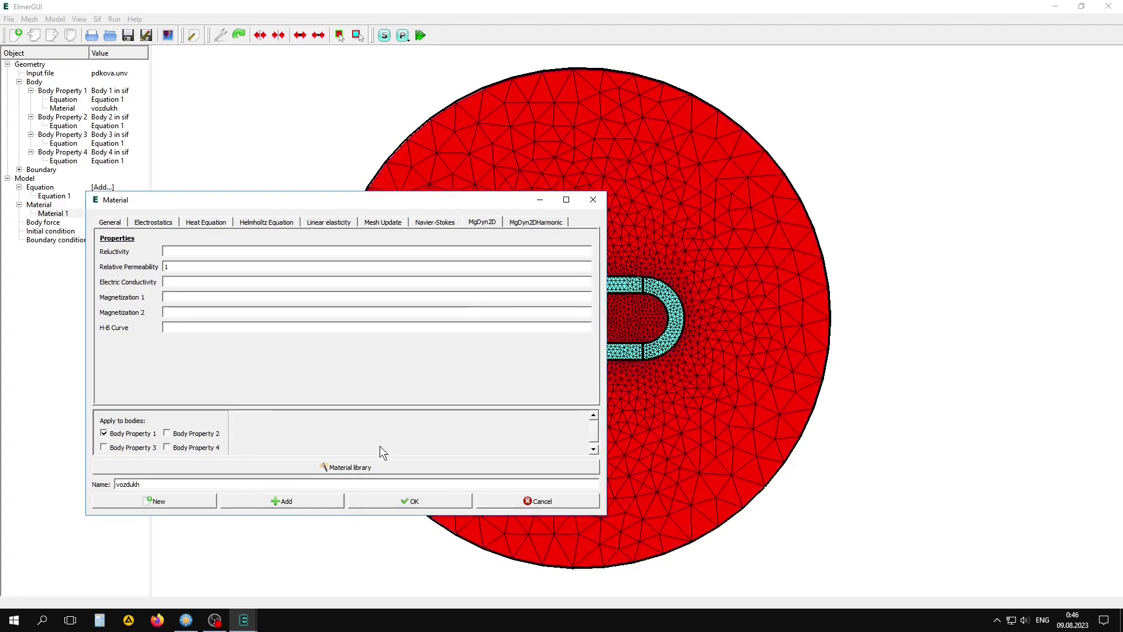
click(303, 501)
click(397, 499)
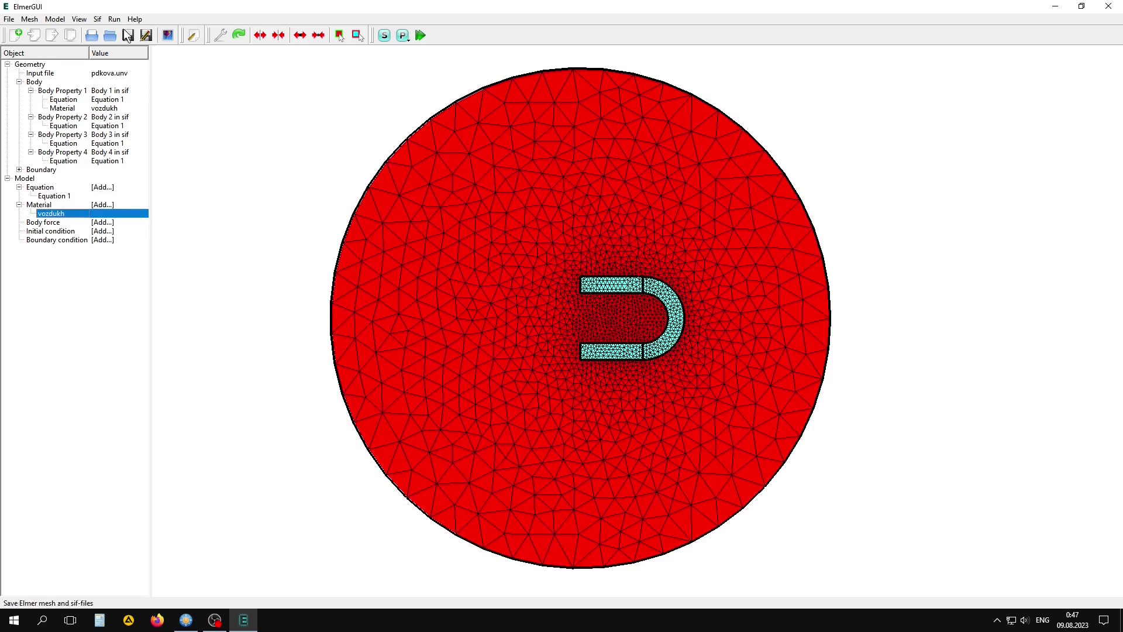
Add a second material and give it MgDyn2D relative permeability 5000.
click(55, 19)
mouse_move(70, 68)
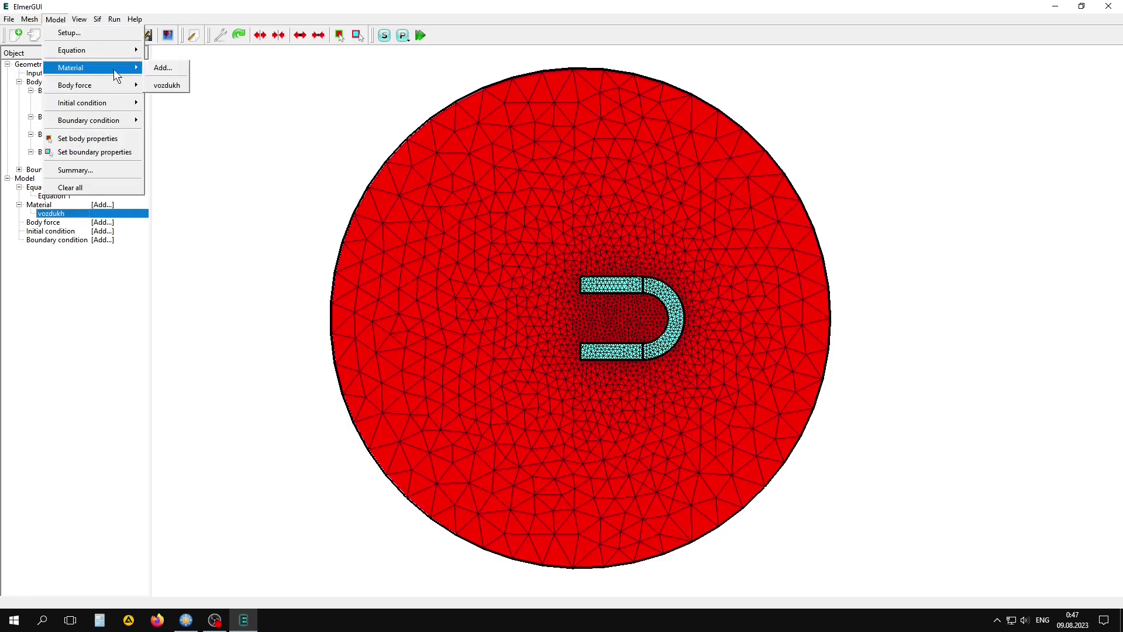
click(159, 71)
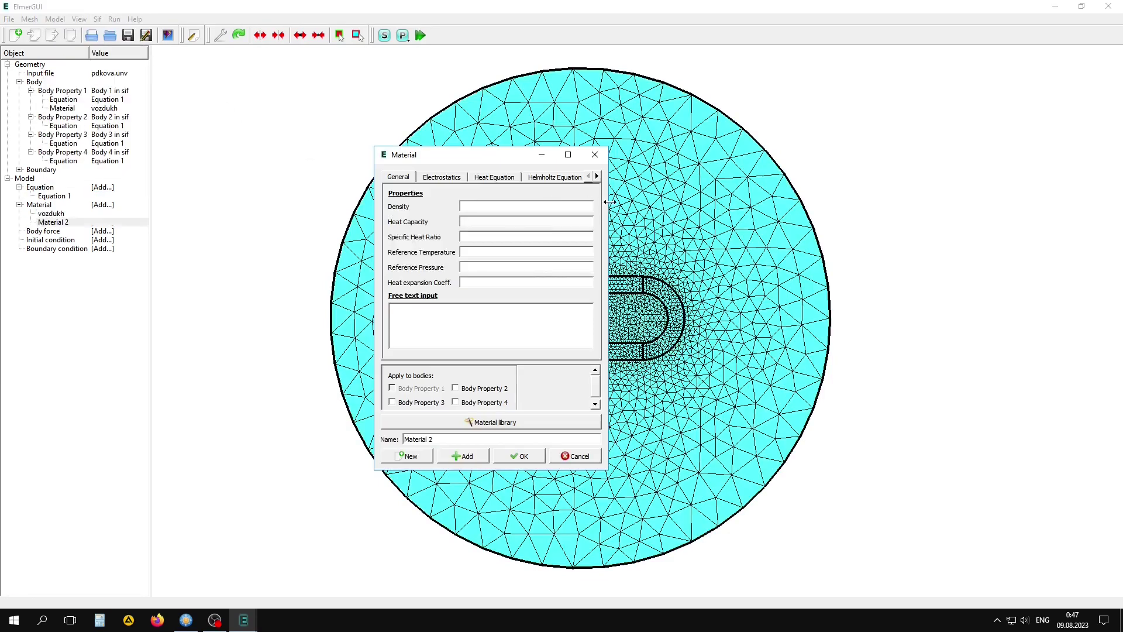
drag(609, 211, 850, 220)
drag(895, 231, 876, 230)
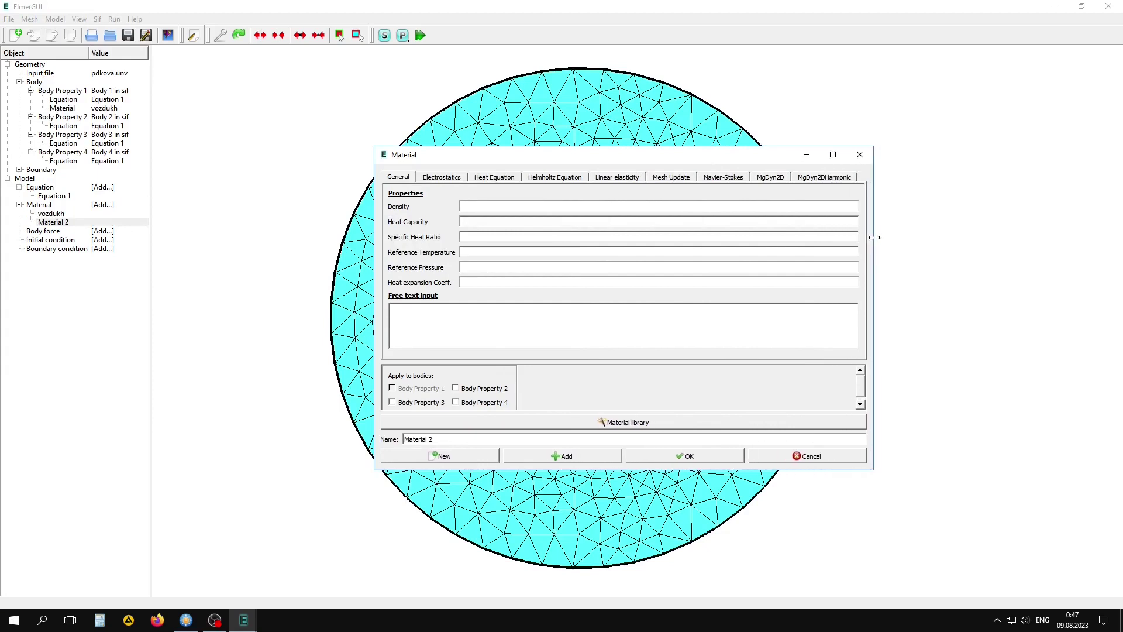
drag(662, 163, 568, 181)
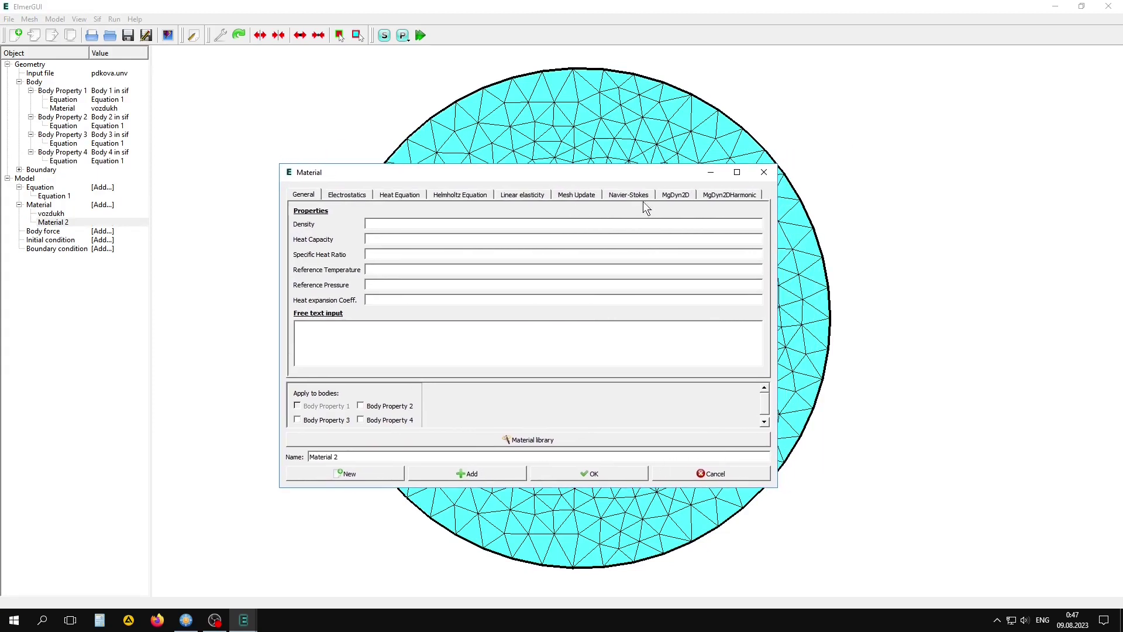
click(683, 199)
text(5000)
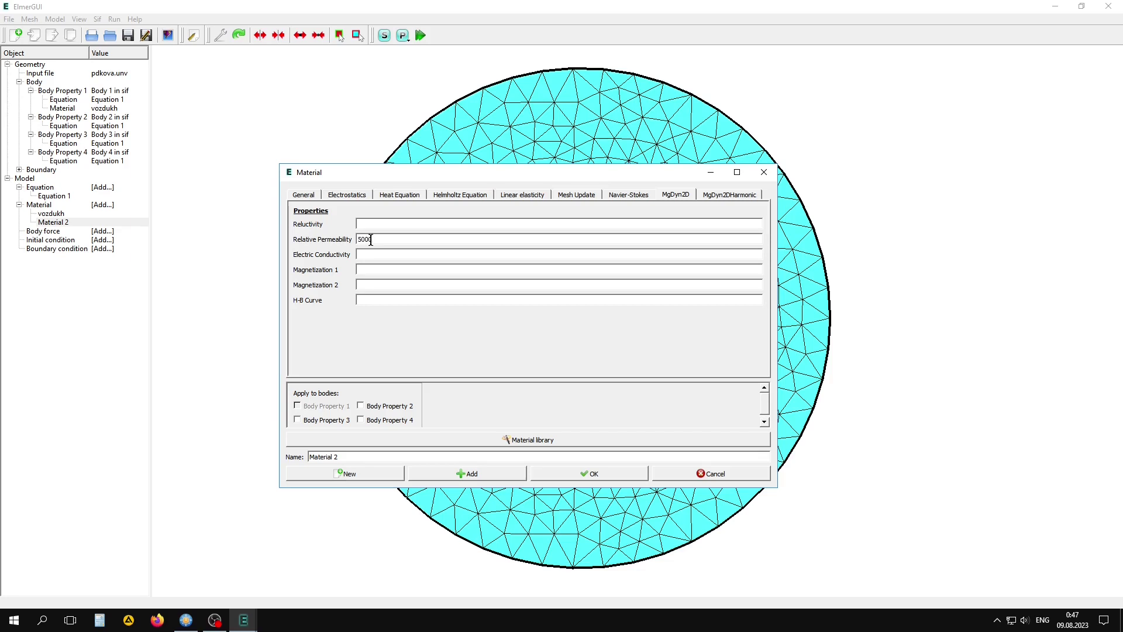
Name the material 'netr', assign it to Body Property 2, and save it.
drag(363, 455, 310, 456)
text(z)
text(etr)
drag(589, 171, 437, 173)
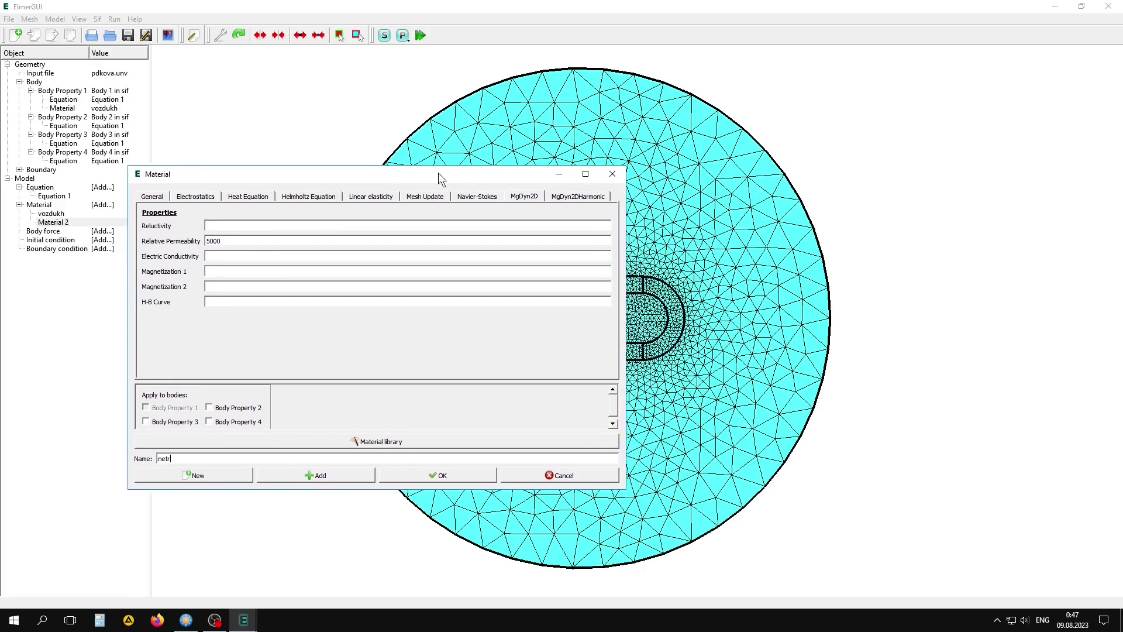
click(209, 407)
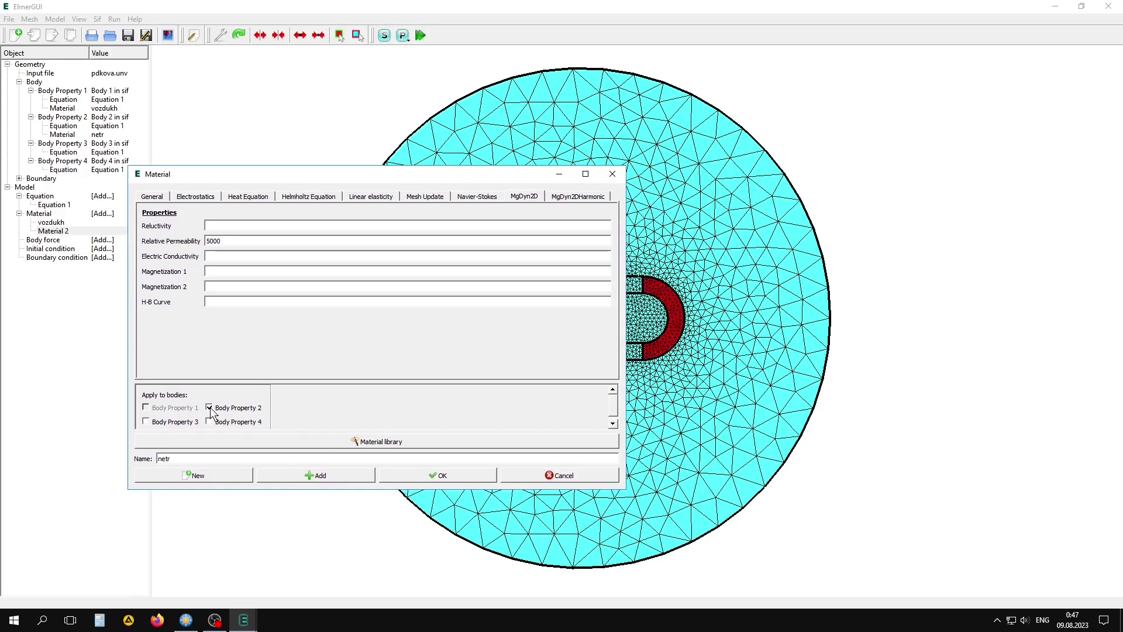
click(300, 474)
click(439, 475)
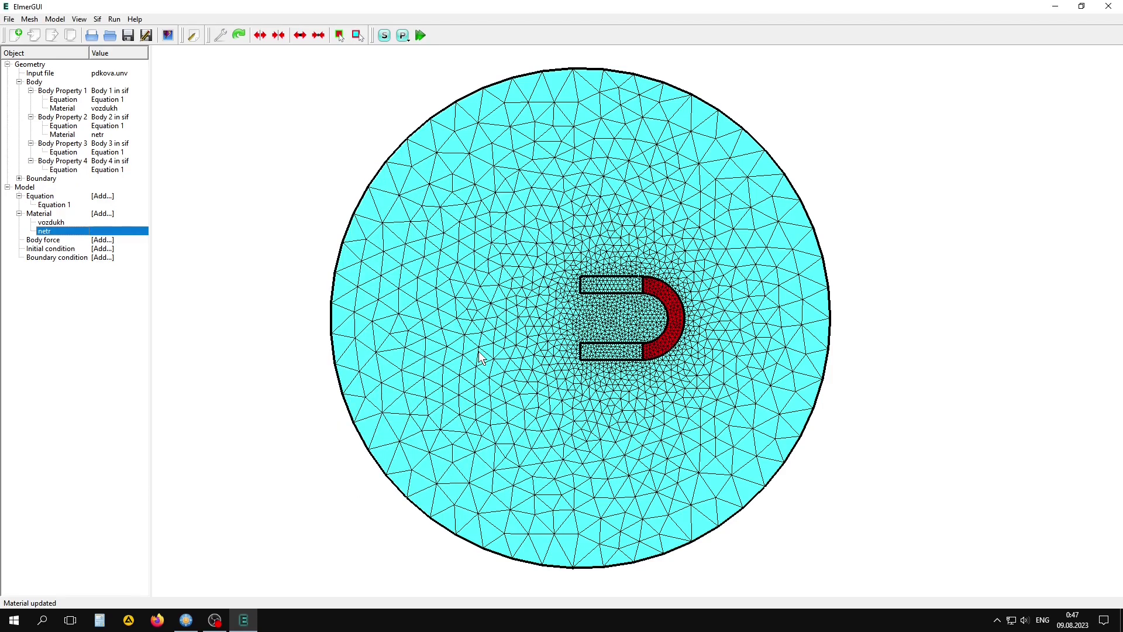
Add a third material with relative permeability 5000 and Magnetization 1 of 750000.
click(55, 19)
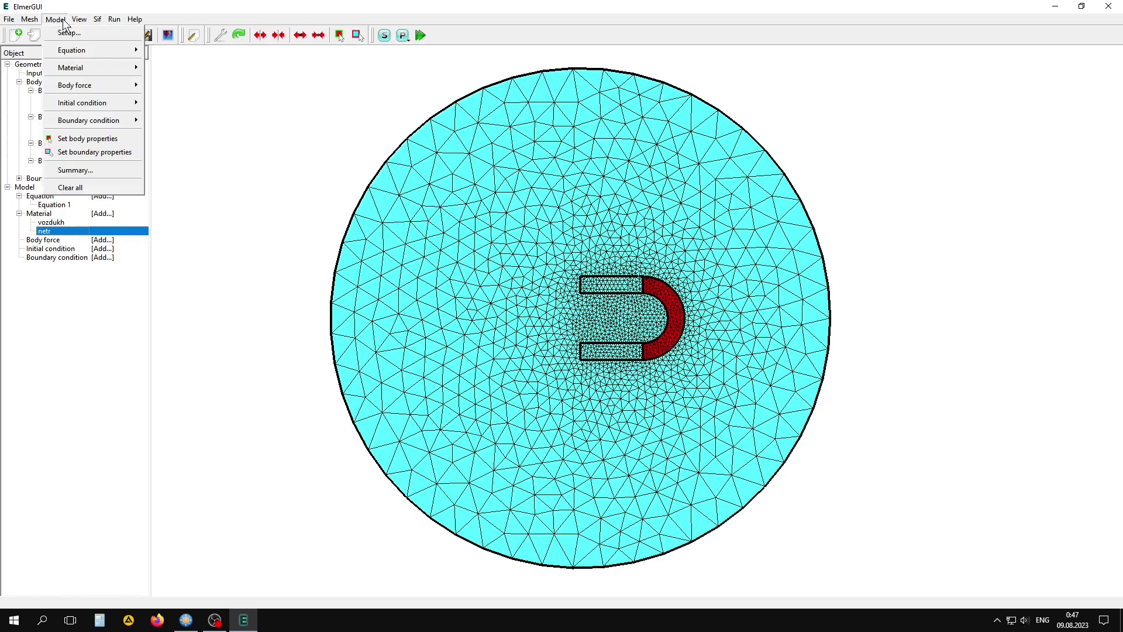
mouse_move(71, 68)
click(169, 65)
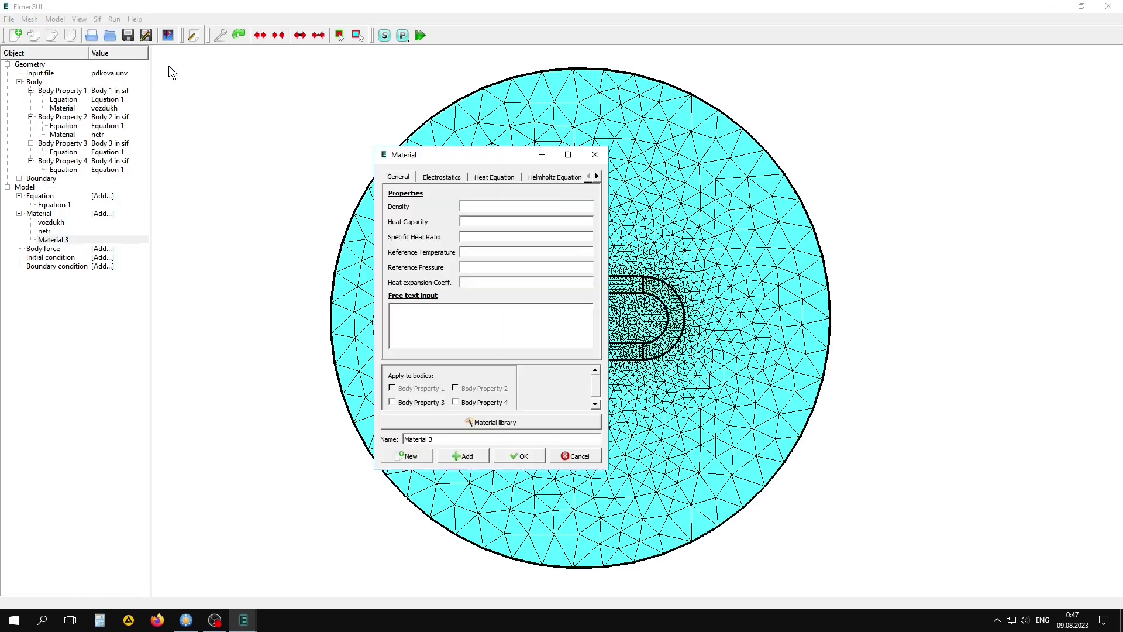
drag(609, 220, 869, 220)
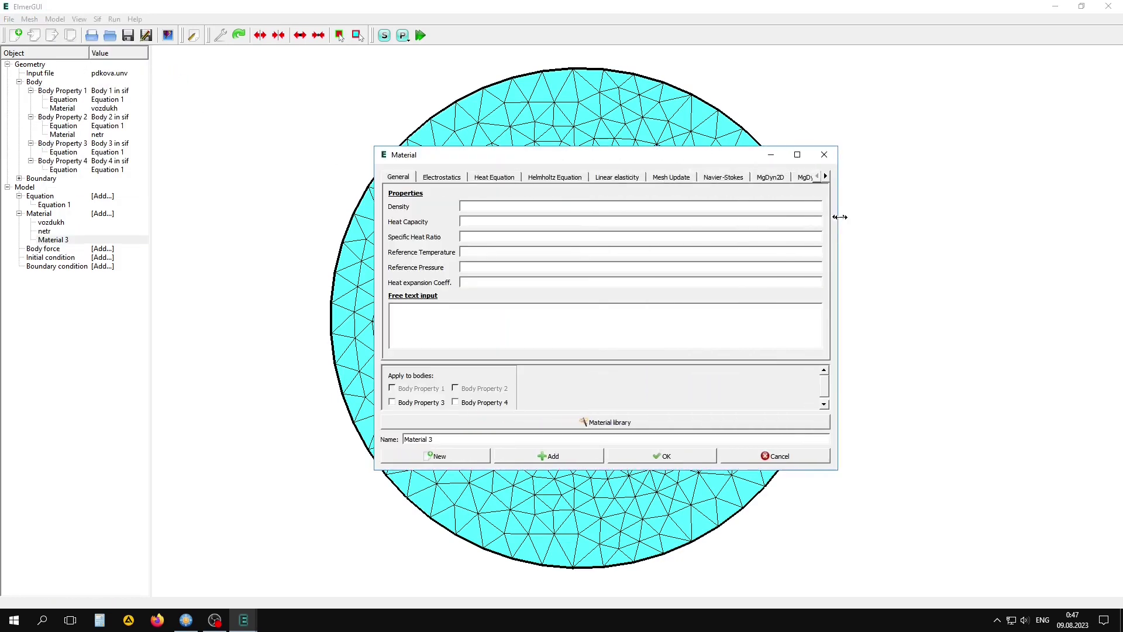
mouse_move(705, 161)
mouse_down()
mouse_move(378, 186)
mouse_move(390, 181)
mouse_up()
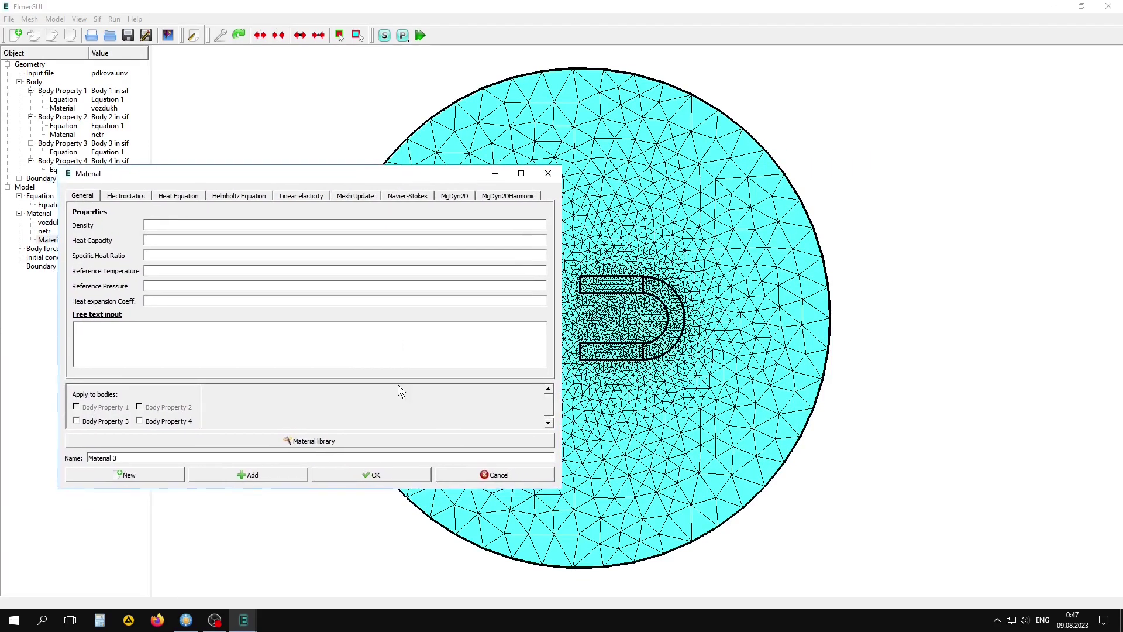
click(451, 197)
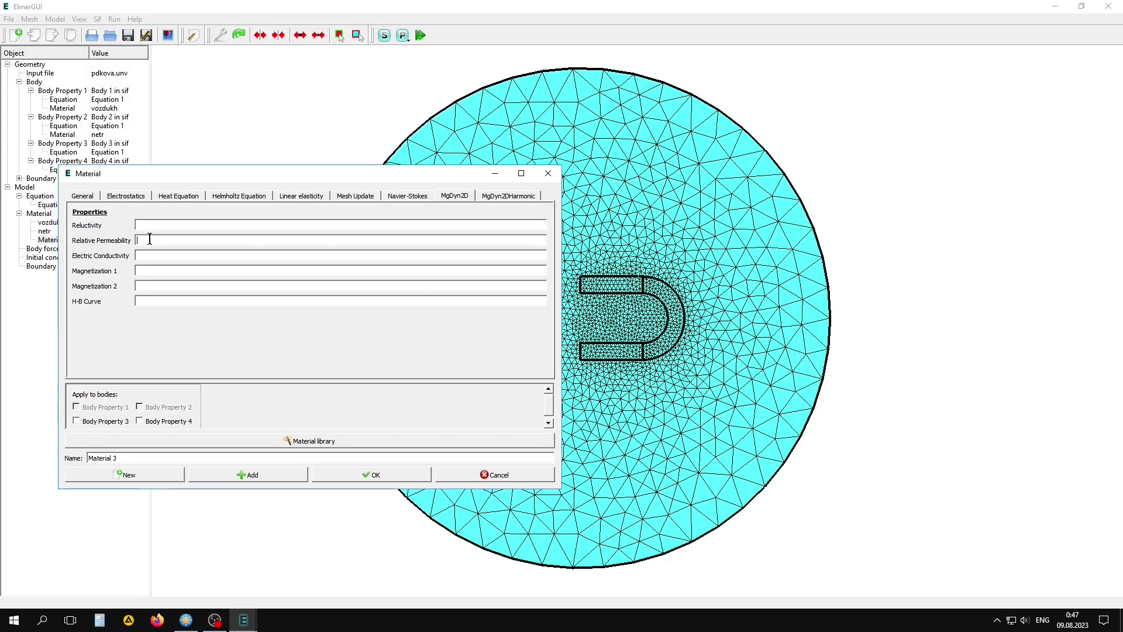
text(5000)
click(145, 272)
text(0)
text(000)
Assign the material to Body Property 3, name it 'plus', and save it.
click(90, 422)
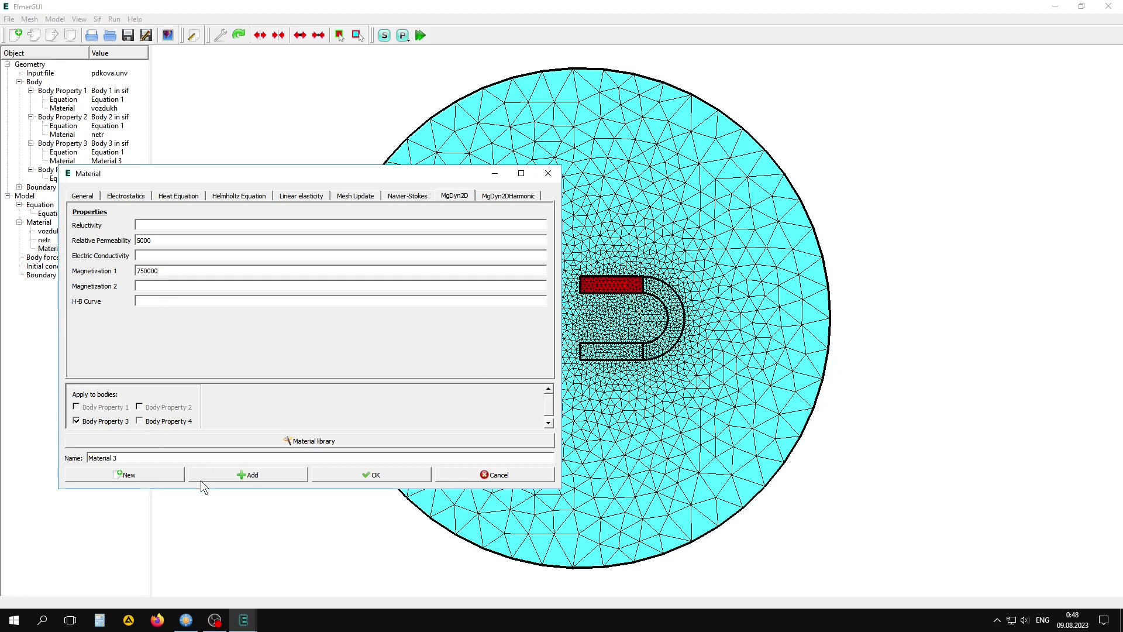
drag(131, 458, 54, 462)
text(plu)
text(s)
click(247, 474)
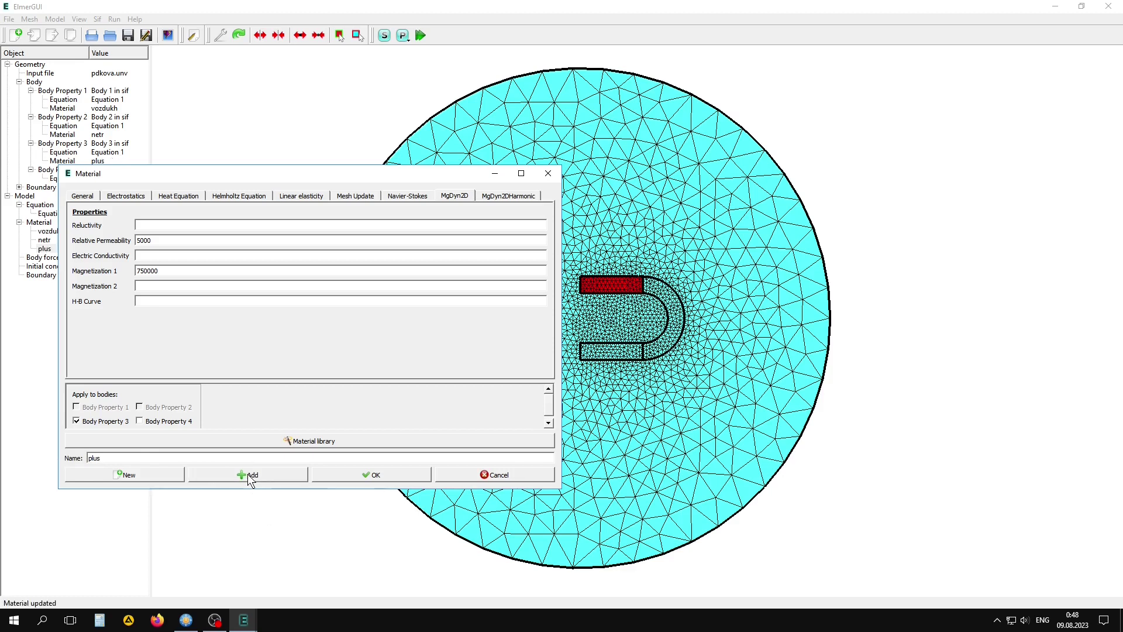
click(395, 475)
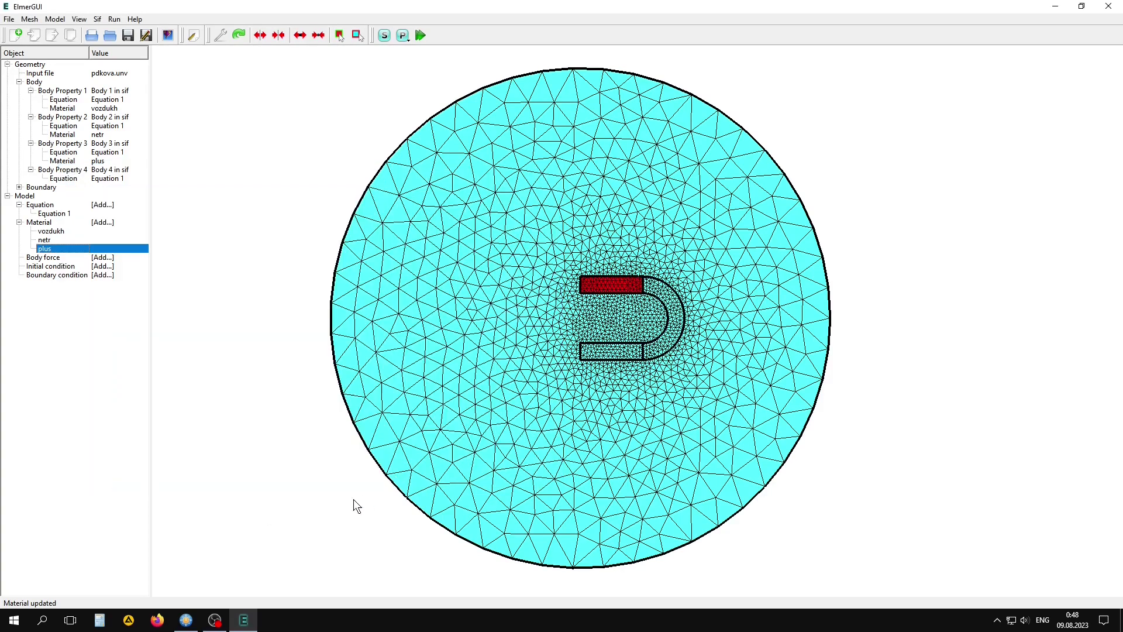
click(55, 19)
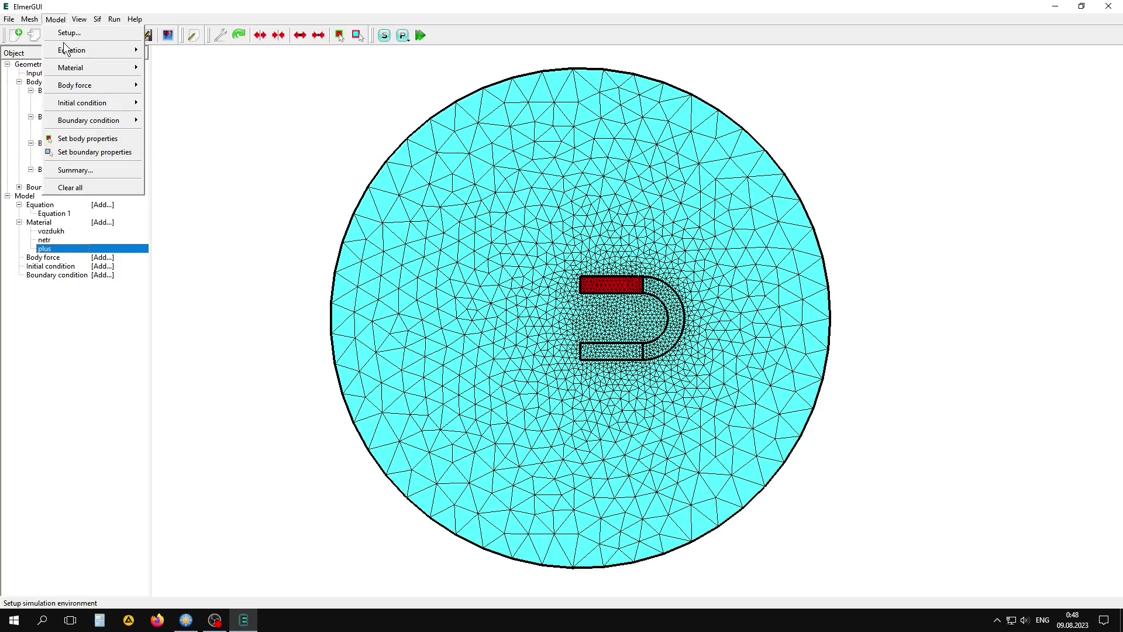
Add a fourth material with relative permeability 5000 and Magnetization 1 of -750000.
click(158, 66)
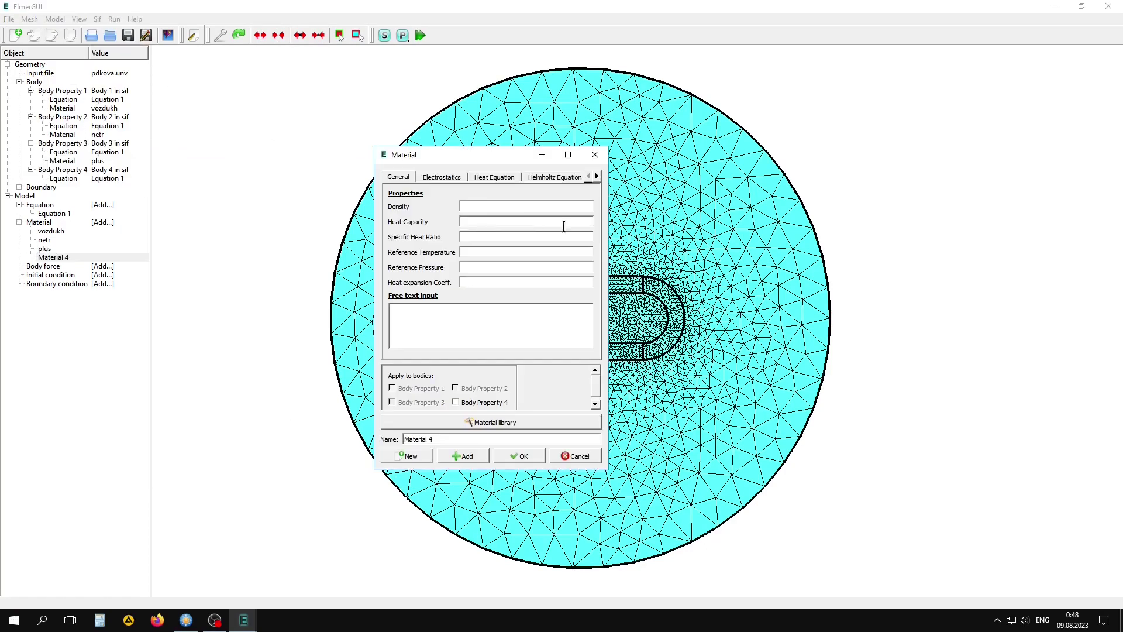
drag(609, 240, 876, 246)
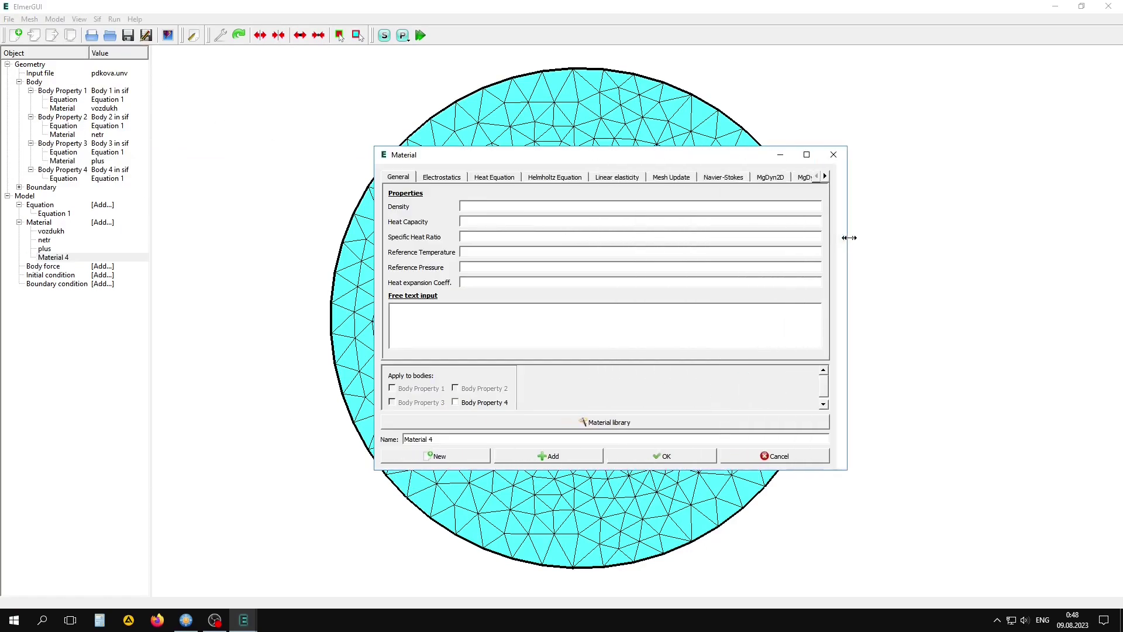
click(763, 178)
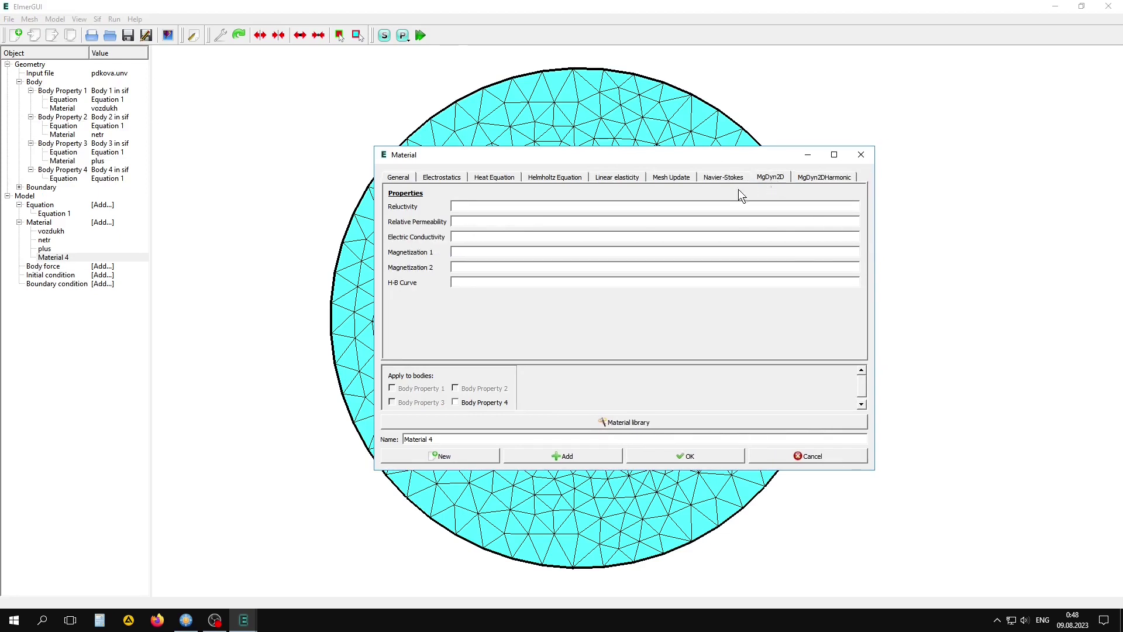
drag(677, 157, 374, 174)
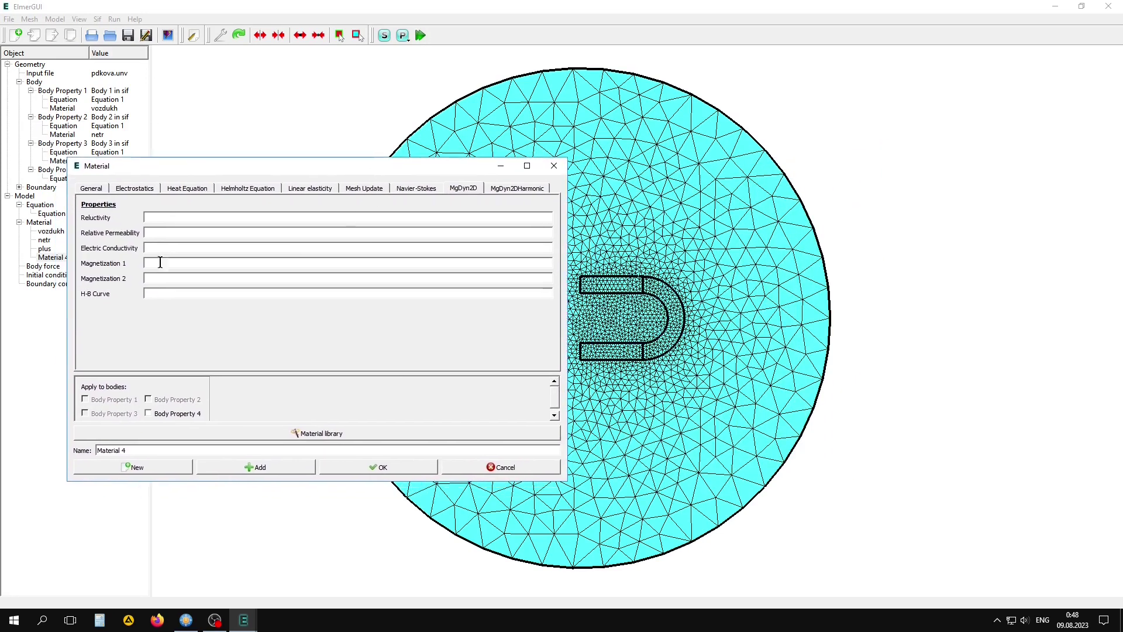
click(157, 234)
text(5000)
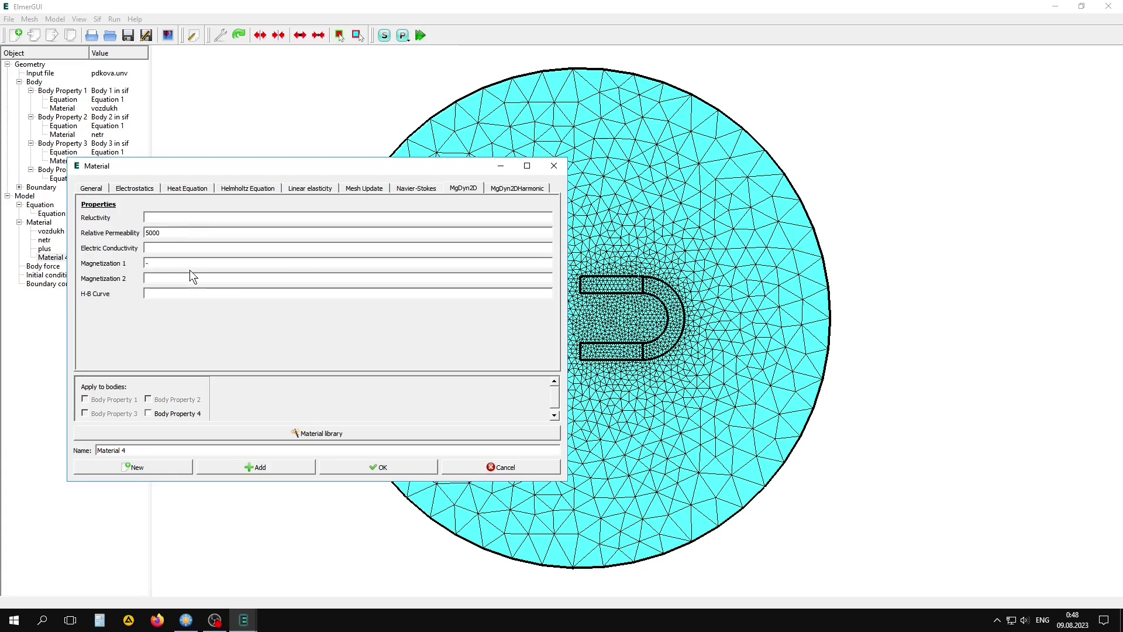
text(750000)
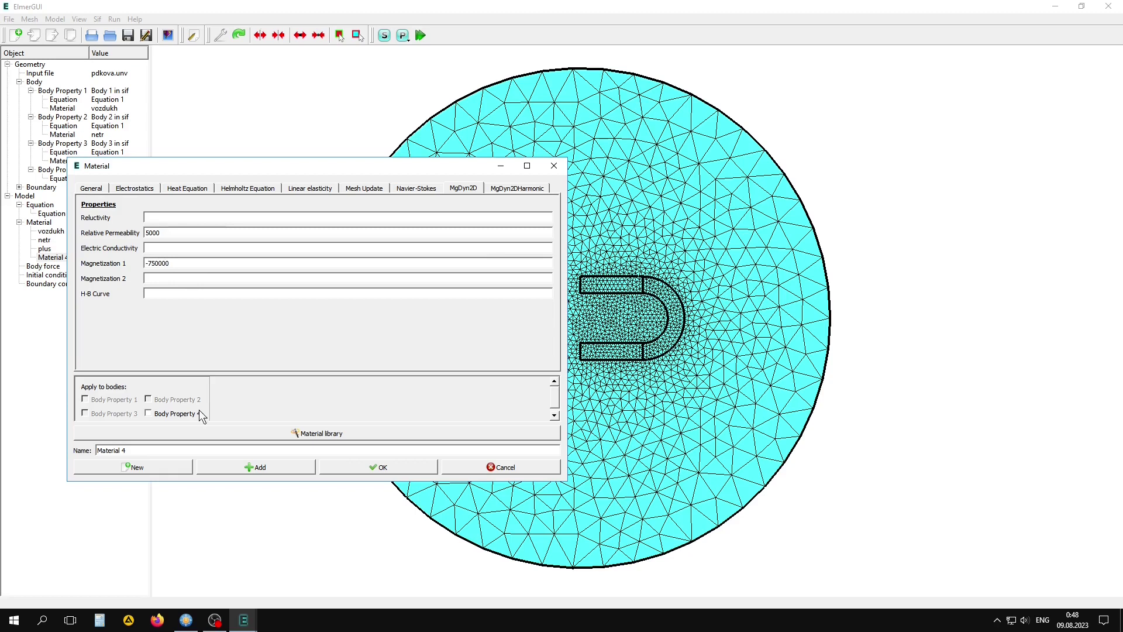
Name the material 'minus', assign it to Body Property 4, and save it.
triple_click(127, 454)
text(minus)
click(168, 413)
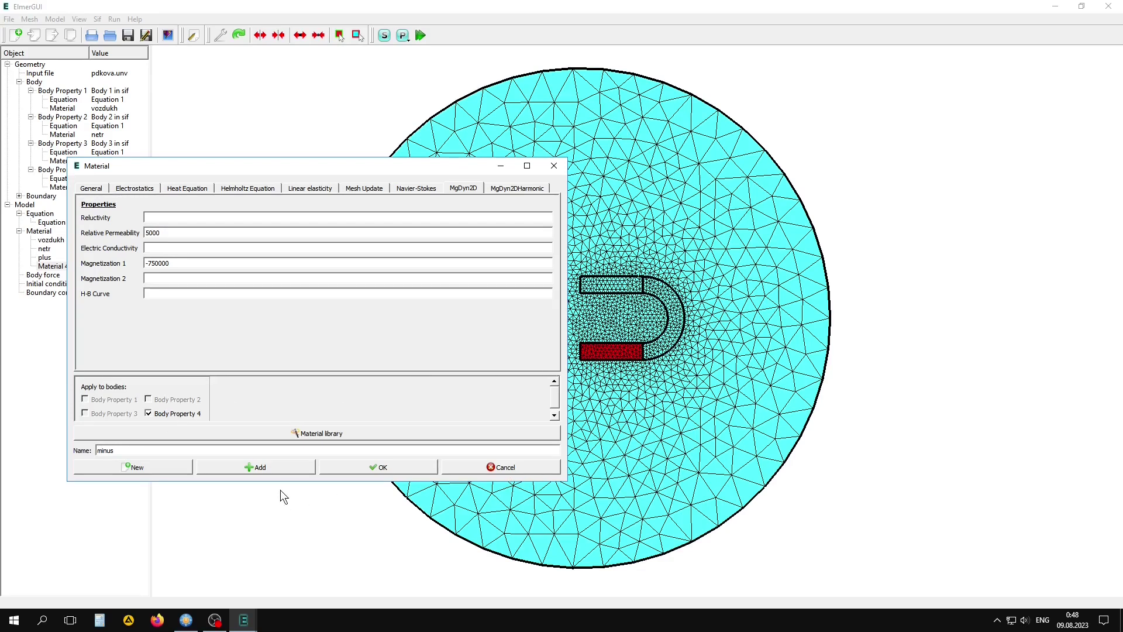
click(248, 465)
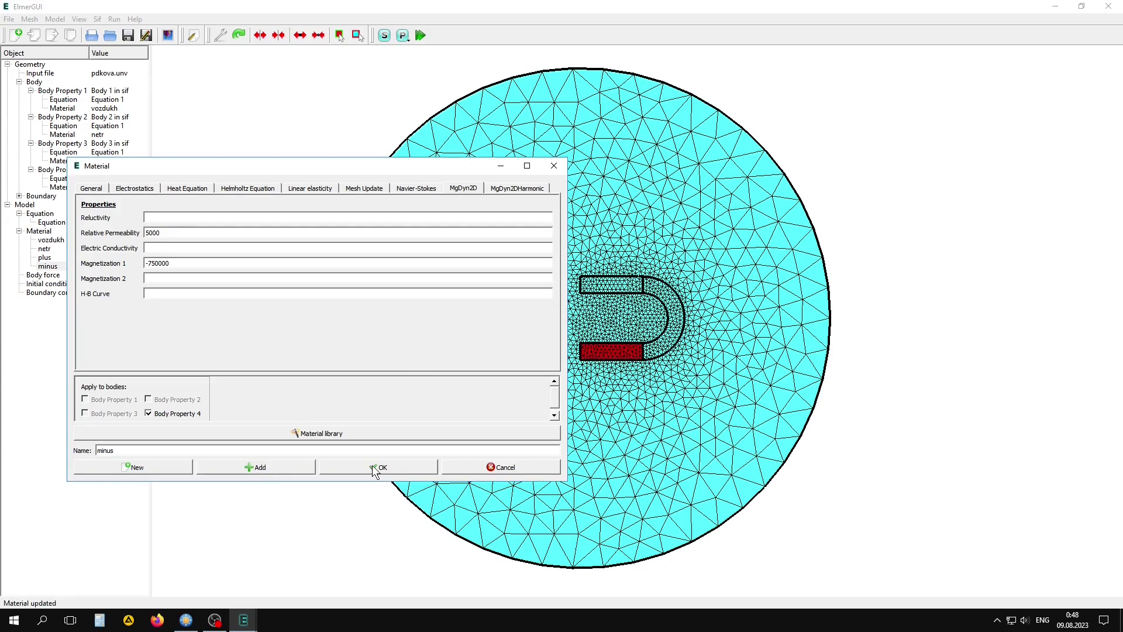
click(375, 468)
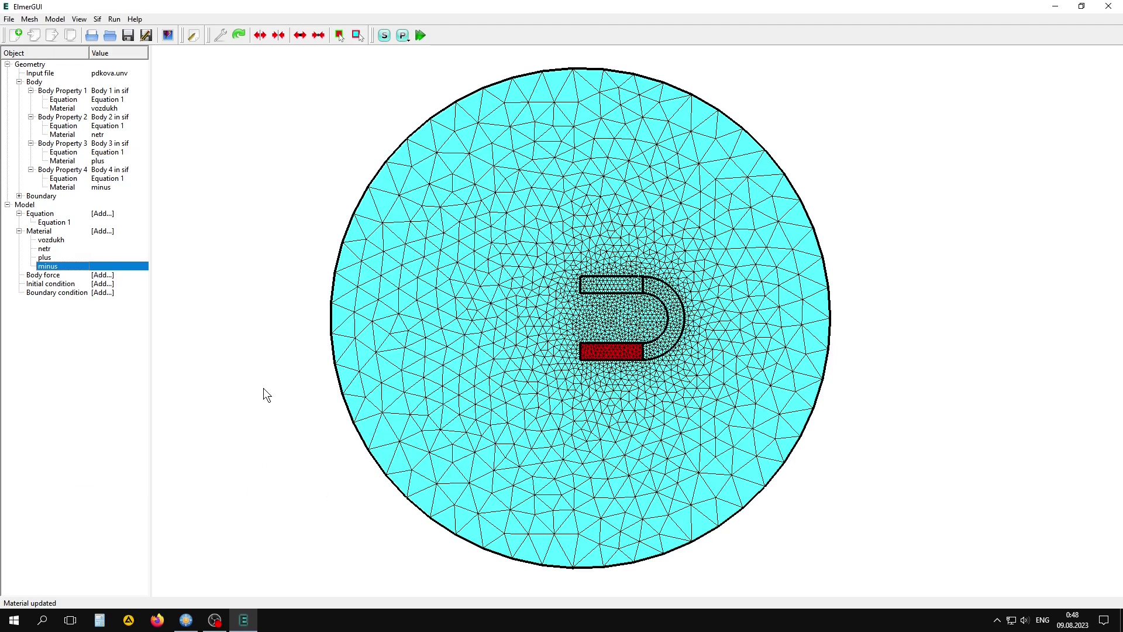
Add a boundary condition with MgDyn2D Infinity BC applied to Boundary 1, the outer circle.
click(55, 19)
mouse_move(88, 120)
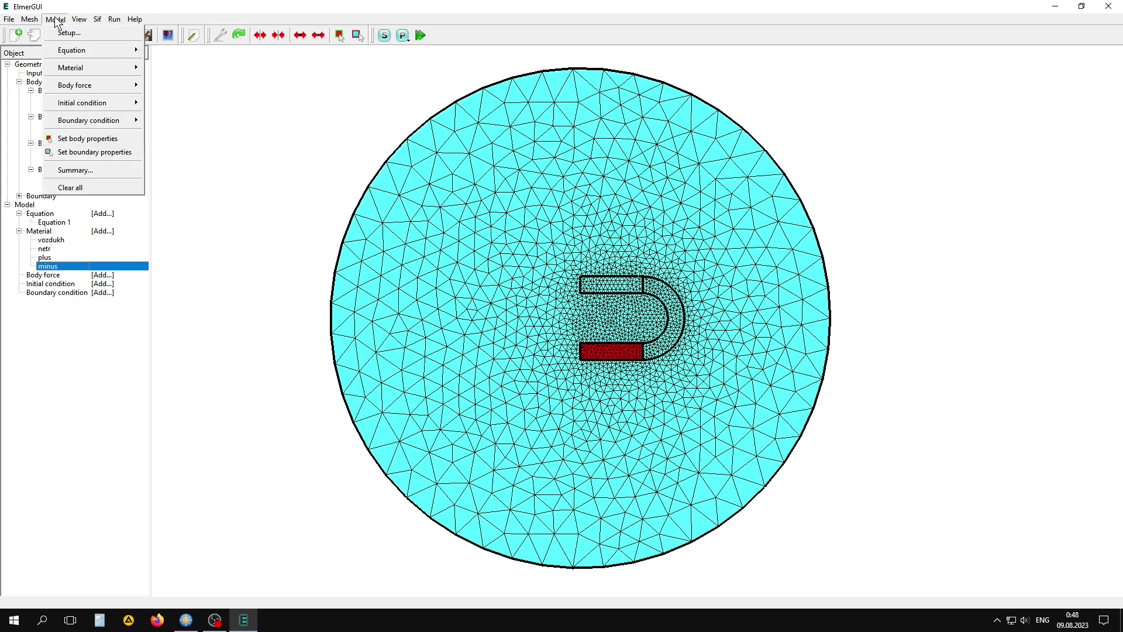
click(166, 121)
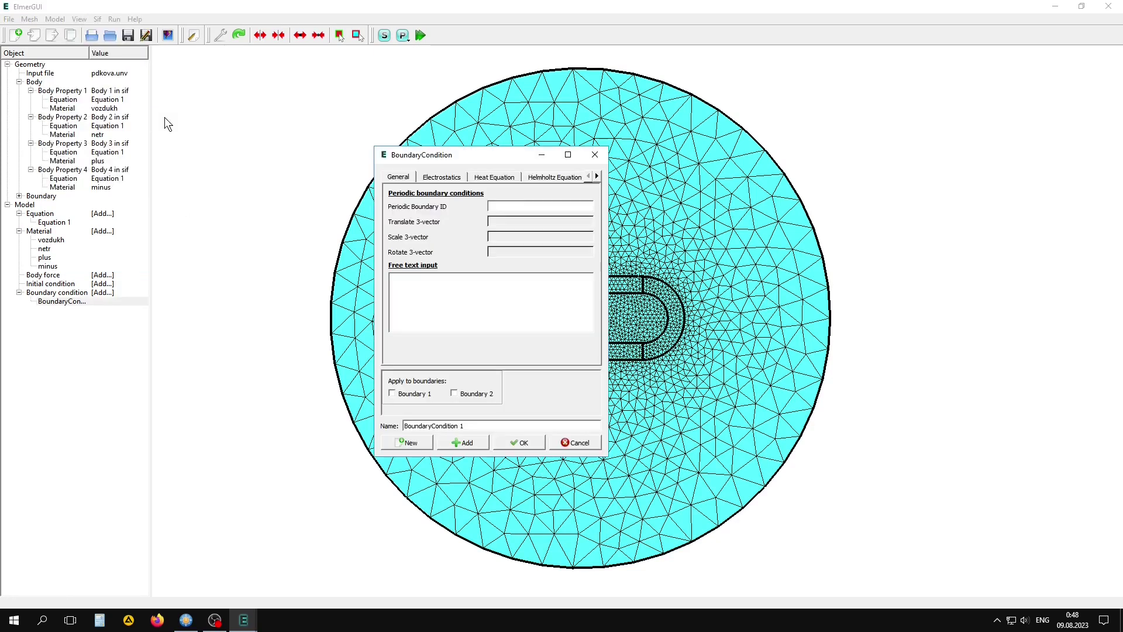
drag(608, 193, 877, 215)
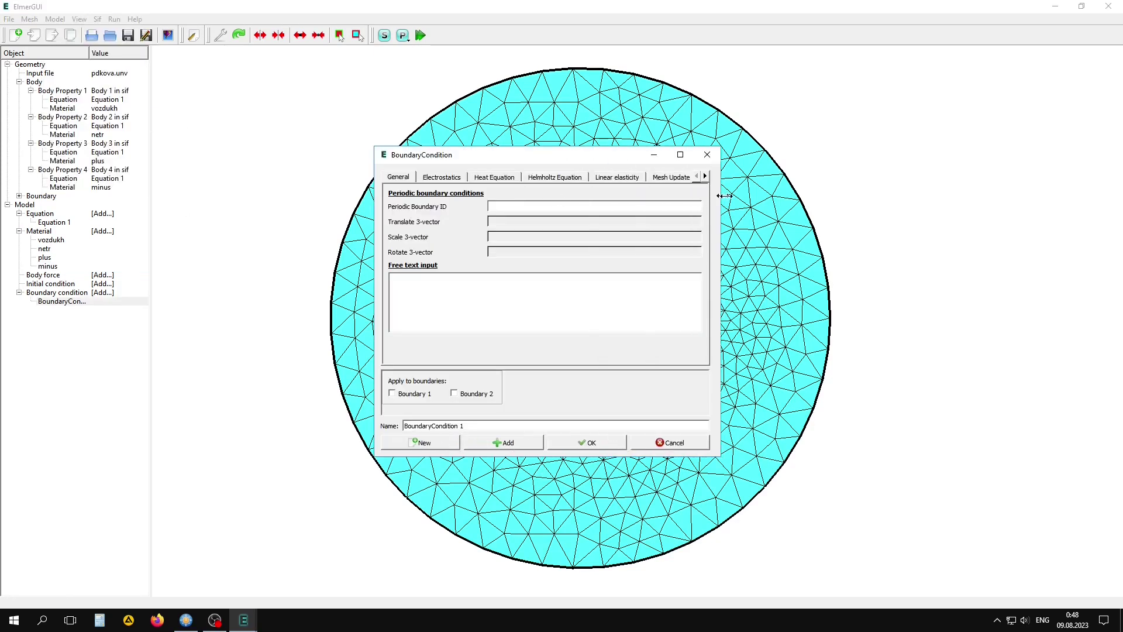
drag(766, 155, 691, 187)
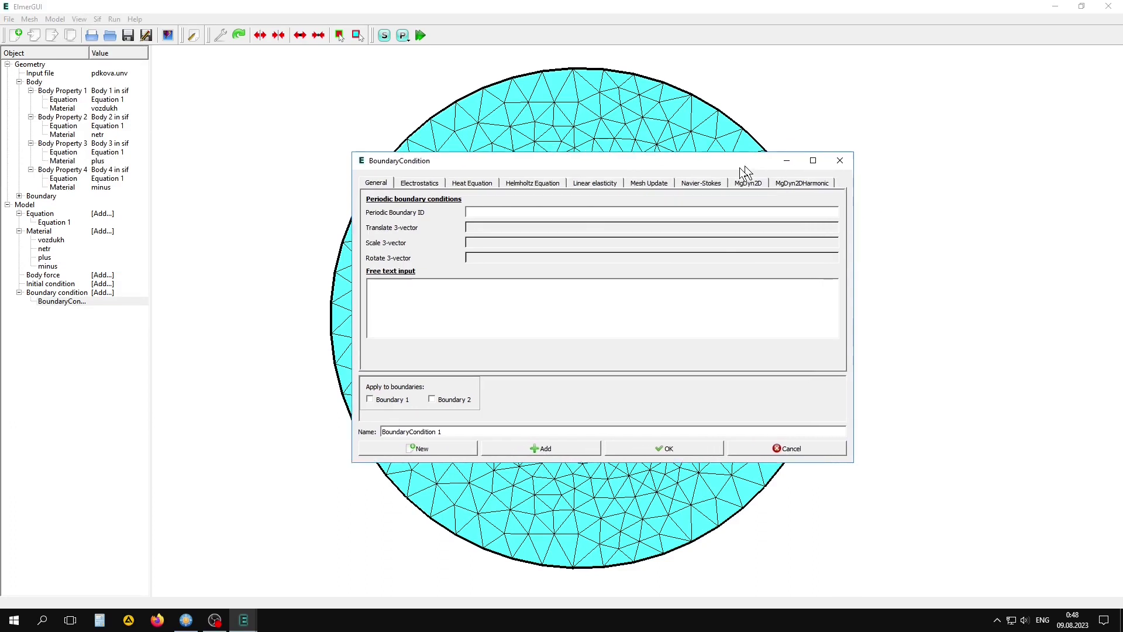
click(690, 210)
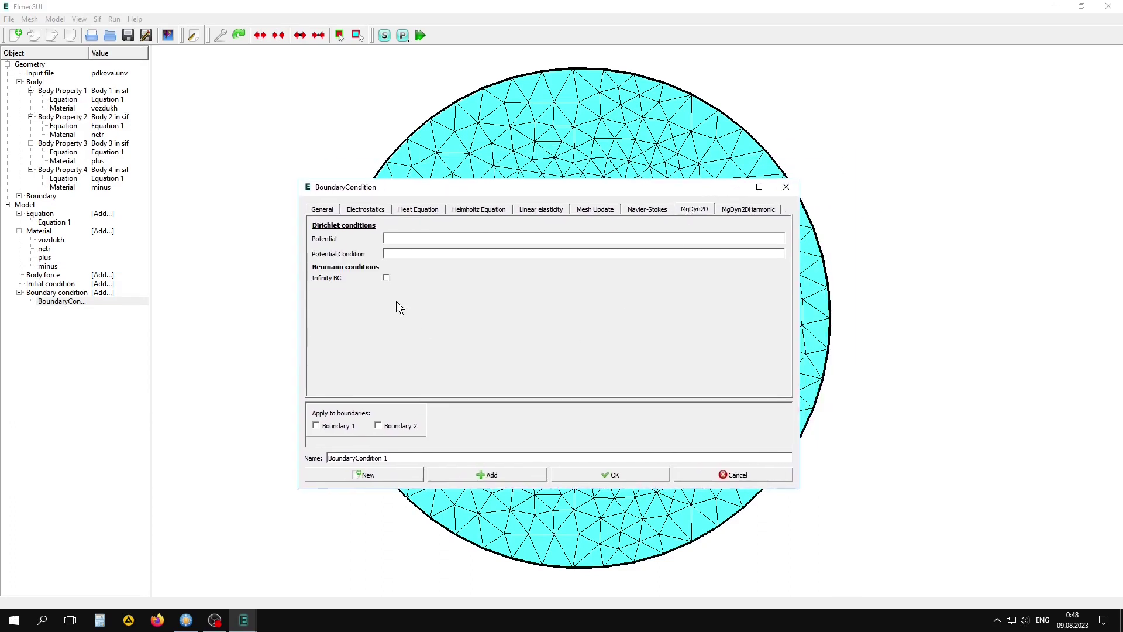
click(386, 278)
click(316, 426)
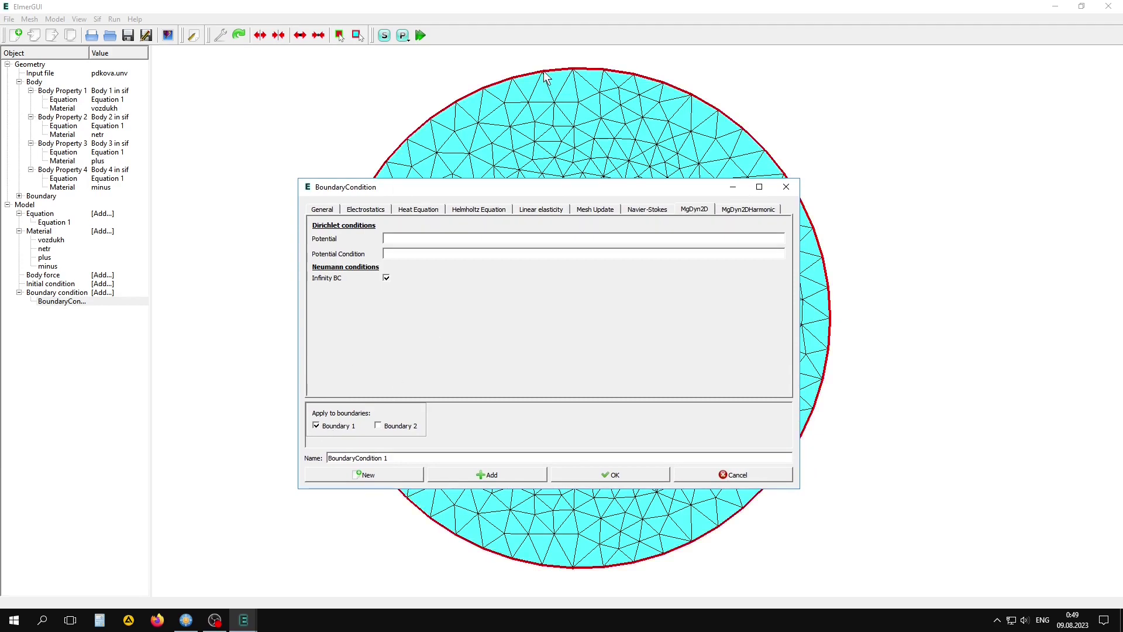
Name the boundary condition 'infin' and add it to the model.
click(392, 458)
triple_click(381, 457)
text(infin)
click(488, 477)
click(614, 476)
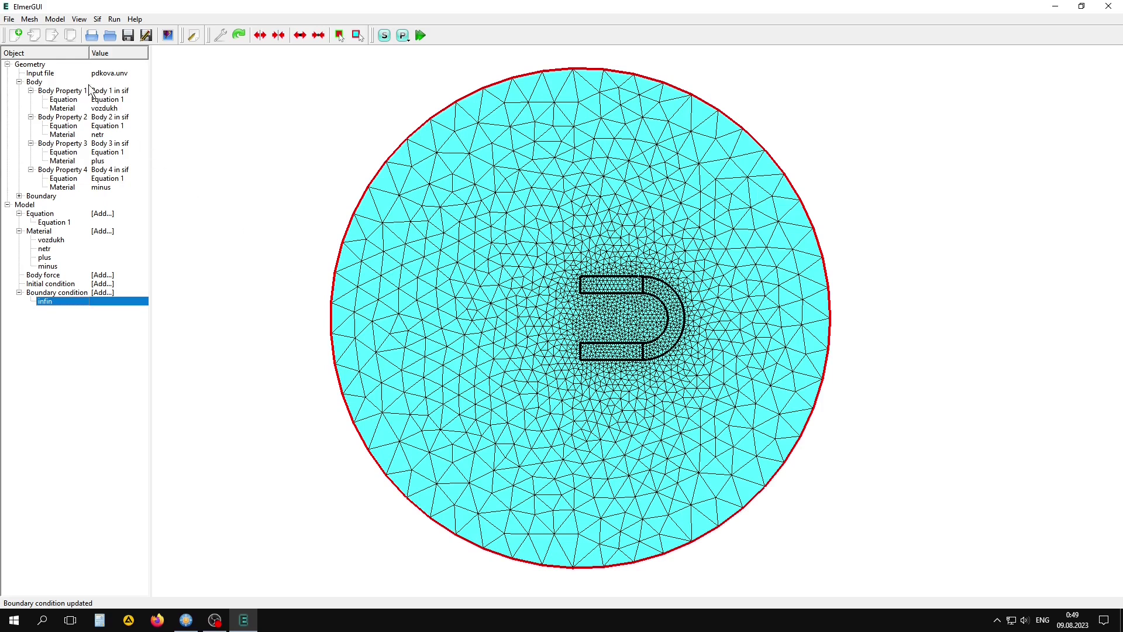
click(56, 37)
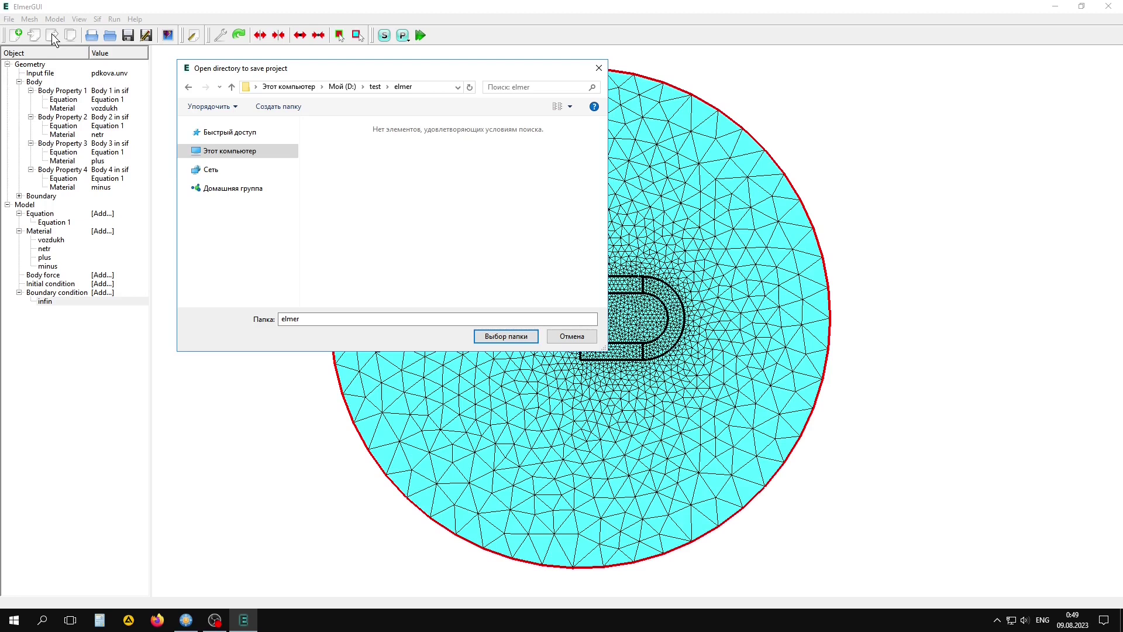
Save the project in D:/test/elmer and generate the solver input file.
click(518, 338)
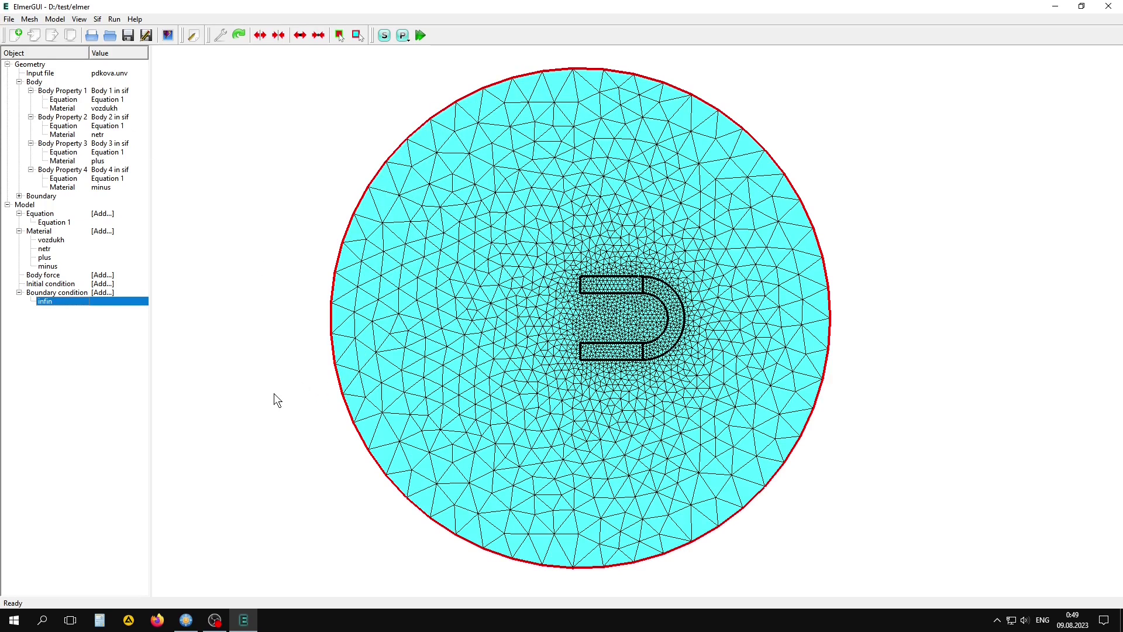
click(97, 19)
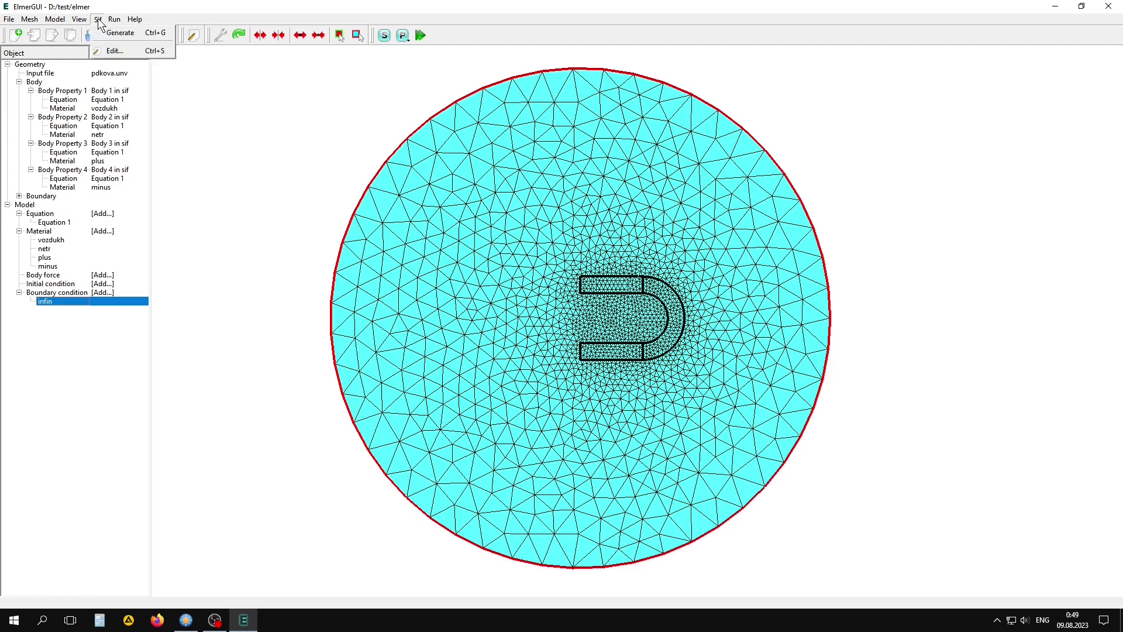
click(103, 33)
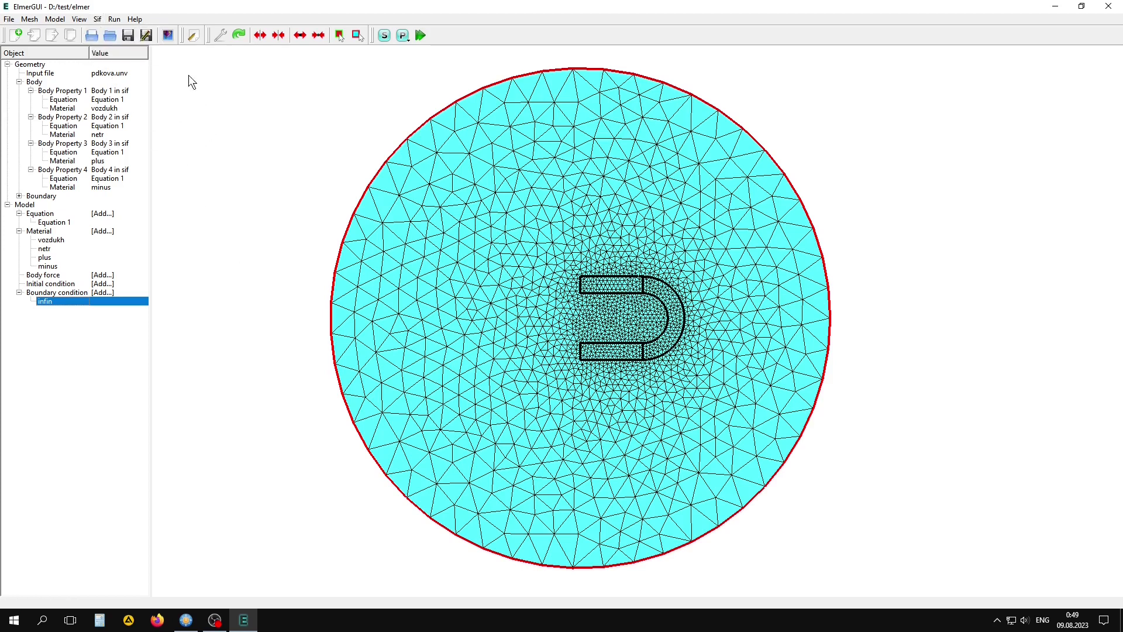
click(191, 35)
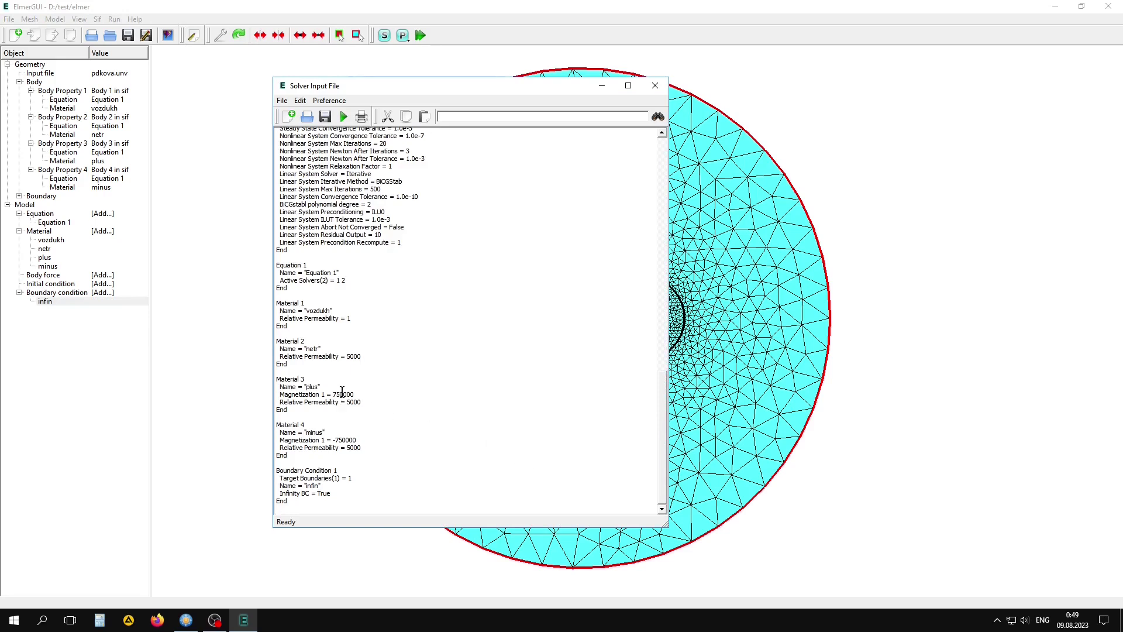
Run ElmerSolver on the model and open the results in ElmerVTK.
click(344, 117)
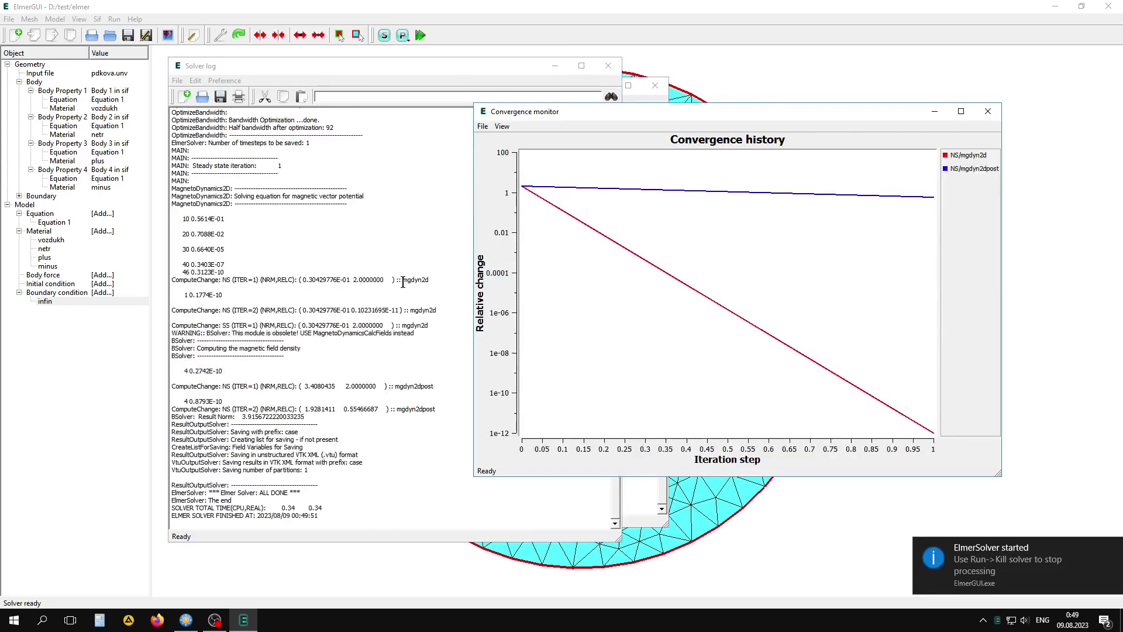
click(114, 20)
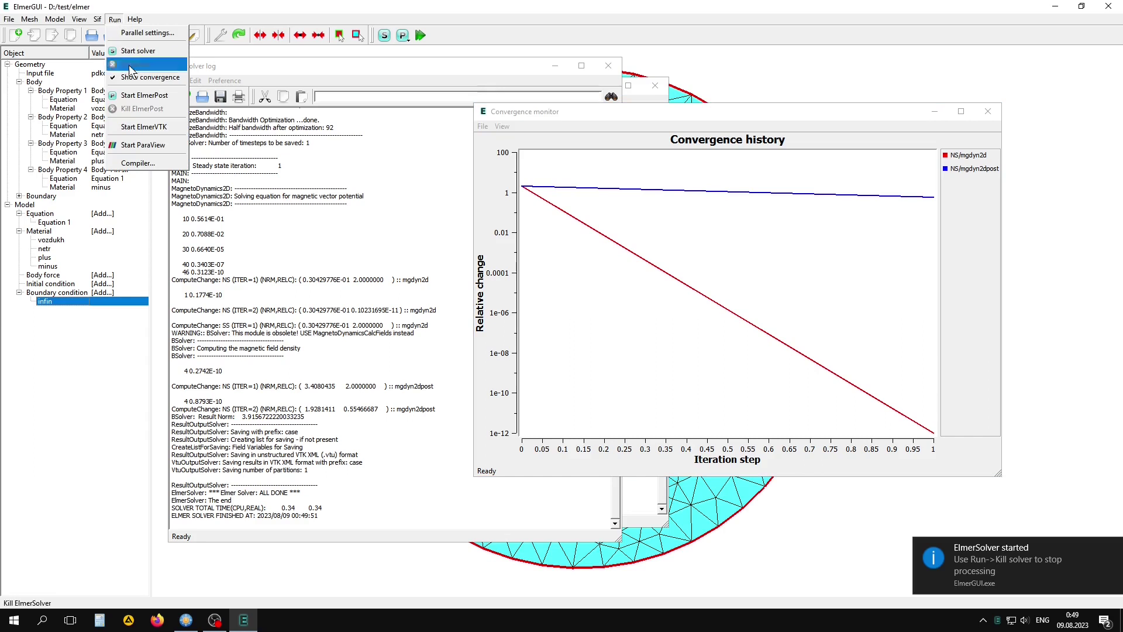
click(149, 129)
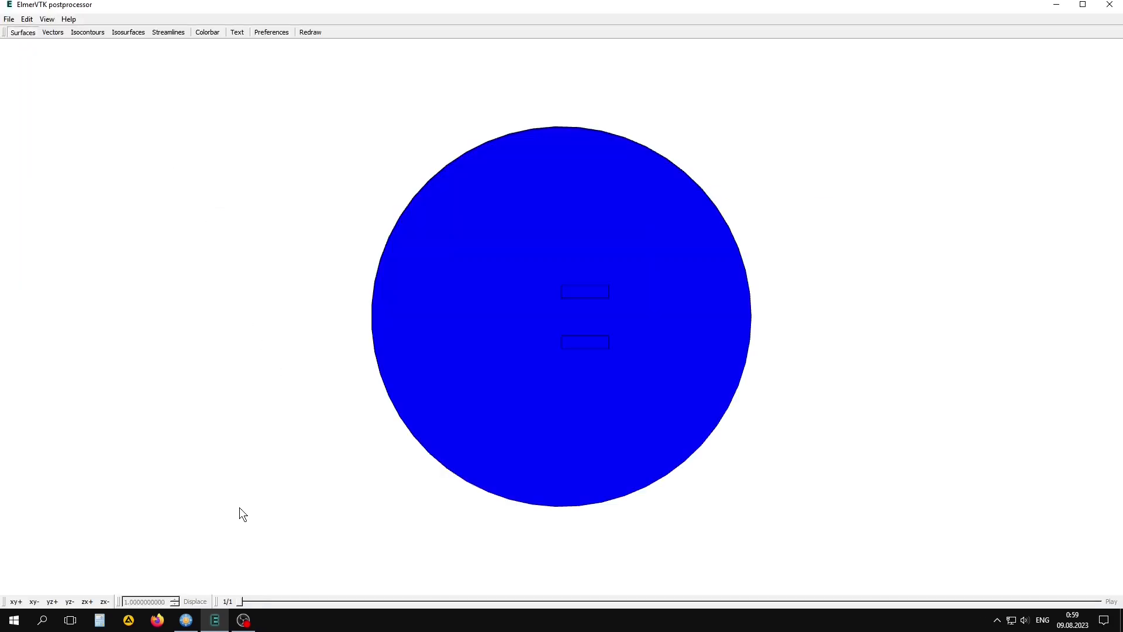
Add a colour bar to the ElmerVTK view.
click(206, 33)
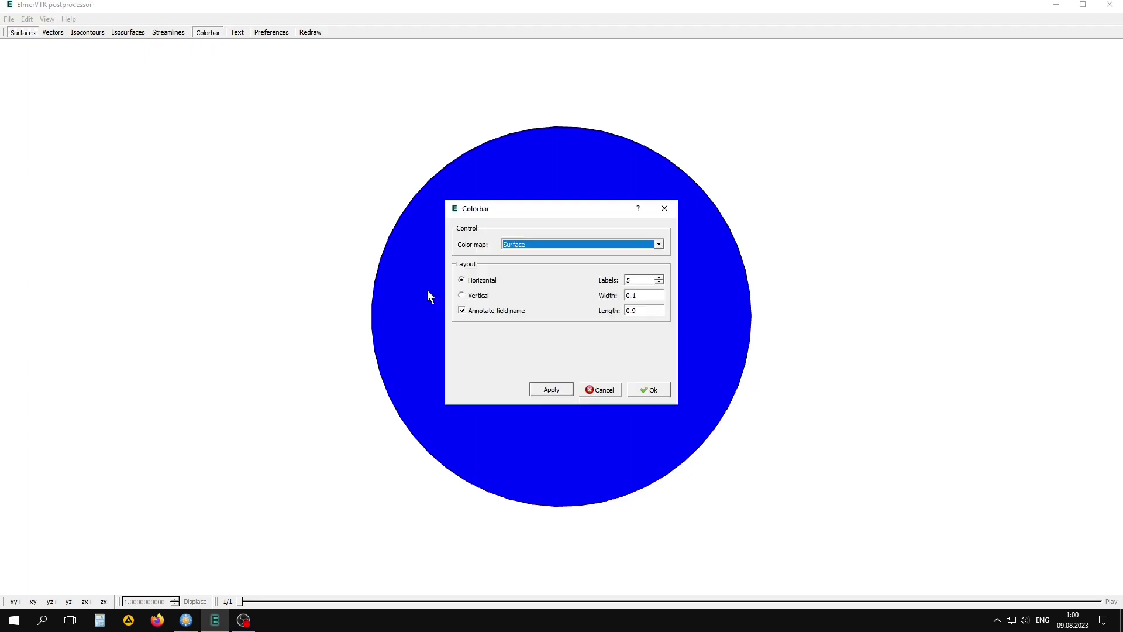
click(553, 394)
click(652, 390)
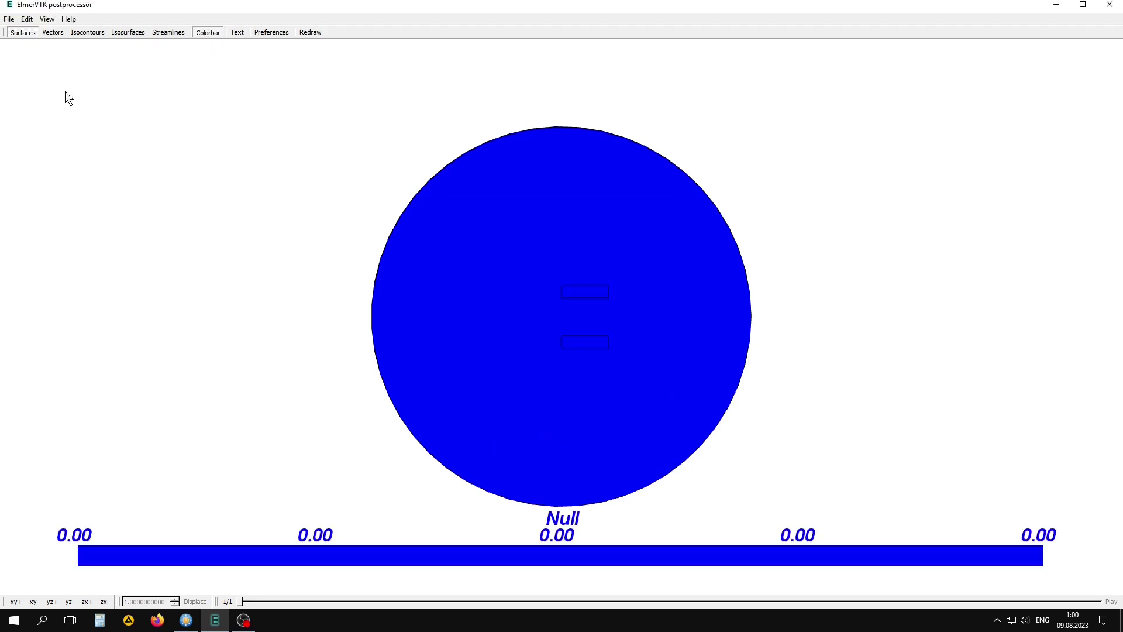
Colour the surface by potential (-0.0715 to 0.0149) and zoom in on the disc.
click(21, 33)
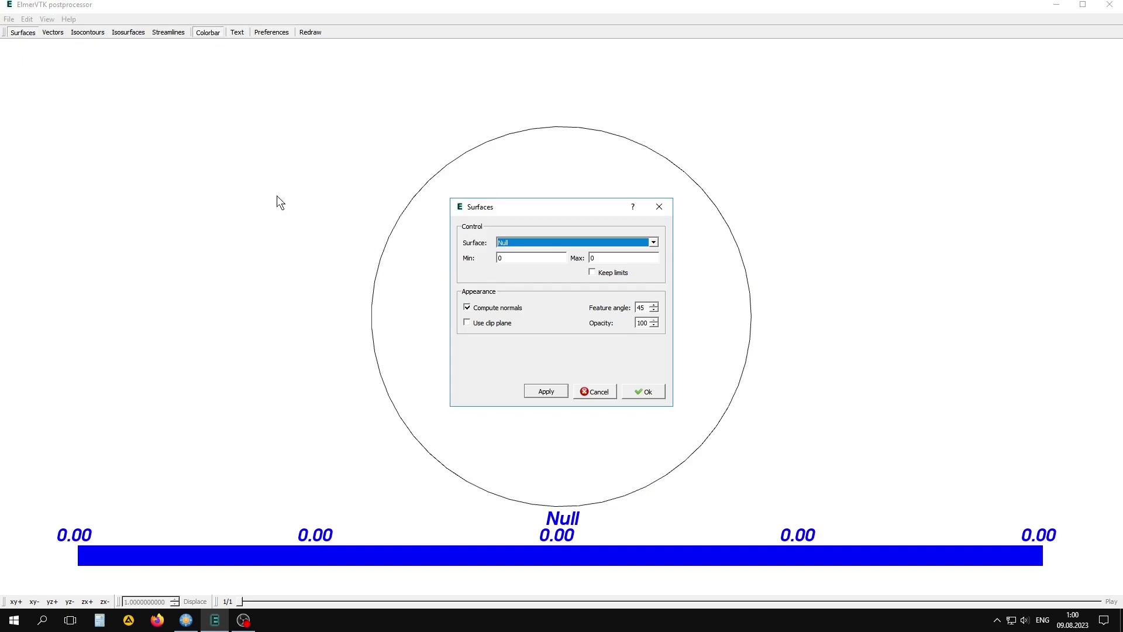
click(542, 241)
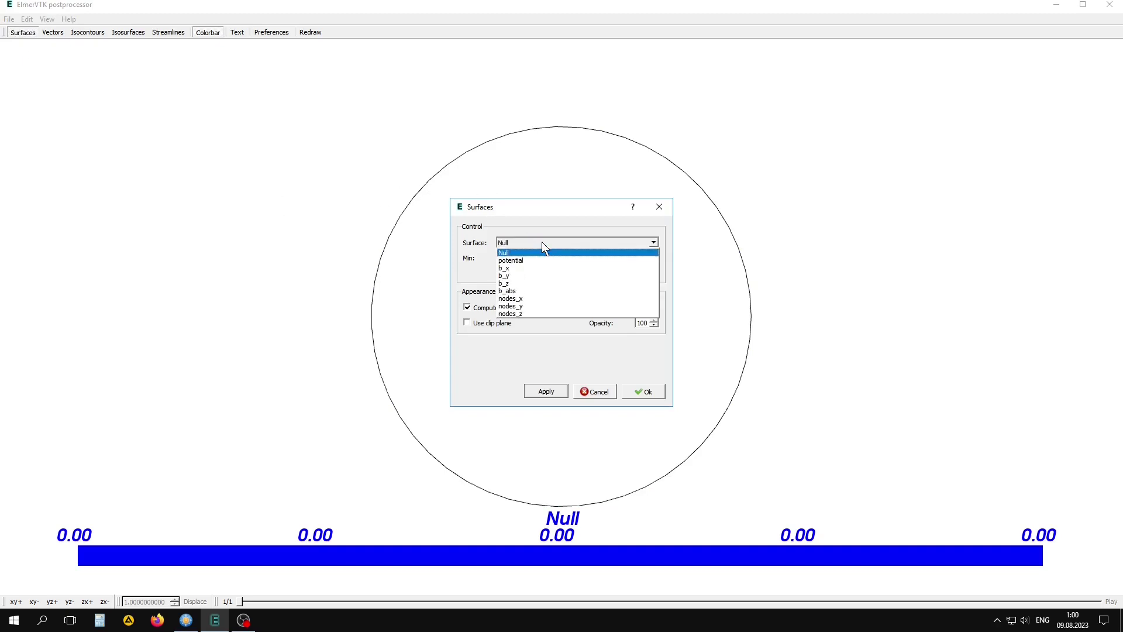
click(528, 257)
click(545, 392)
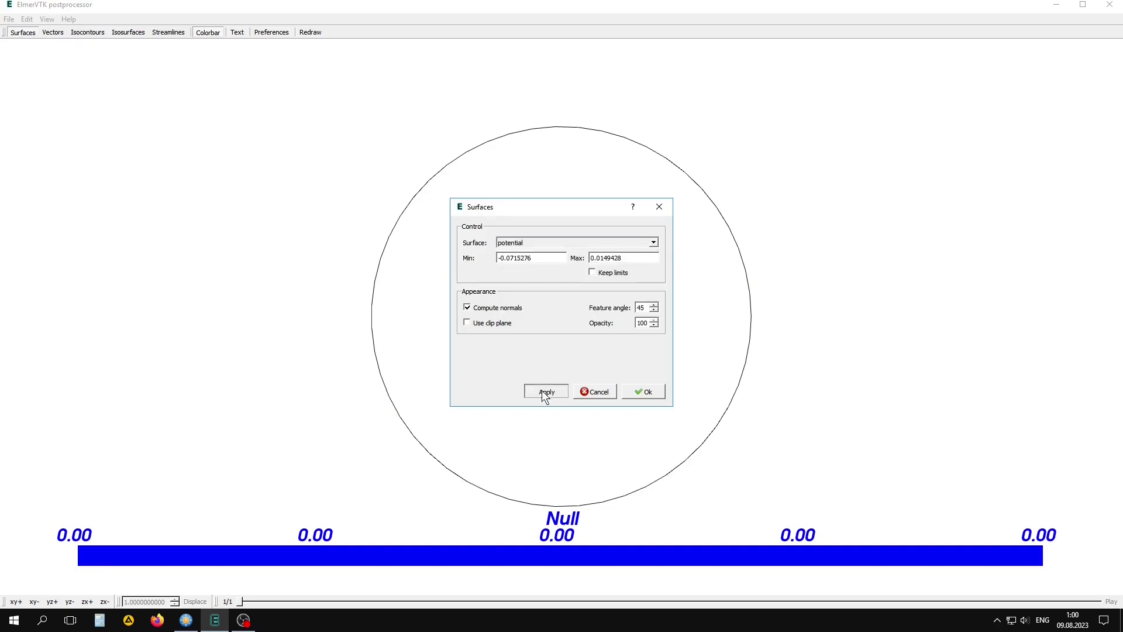
click(636, 393)
scroll(591, 310, up, 2)
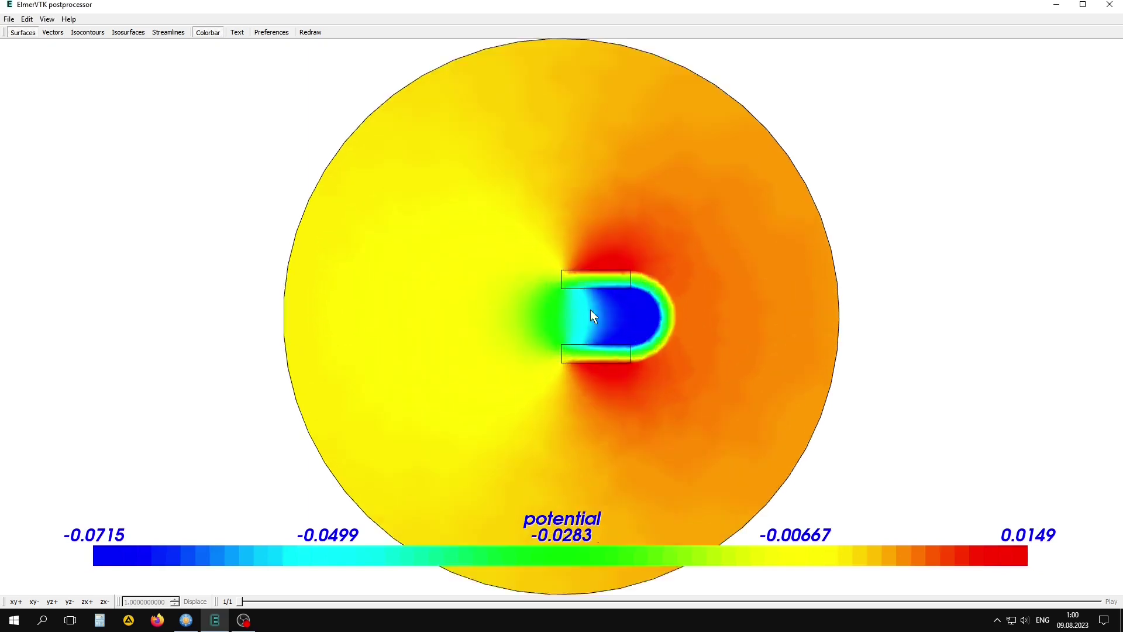
scroll(591, 310, up, 5)
scroll(591, 310, up, 2)
scroll(554, 319, up, 1)
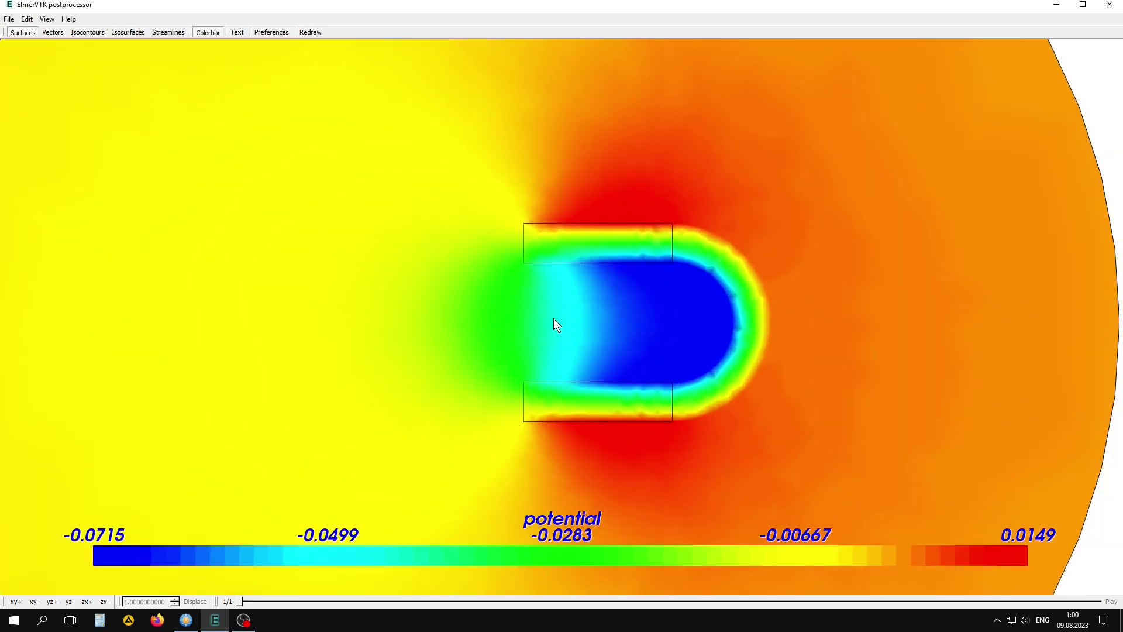
scroll(553, 320, up, 2)
scroll(554, 319, up, 2)
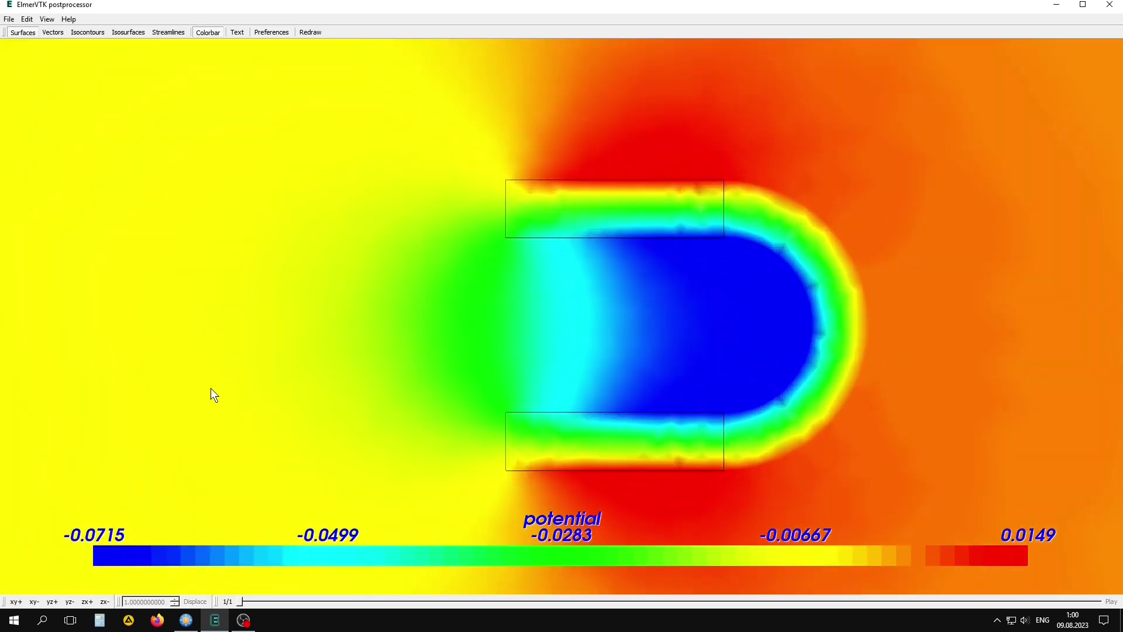
Hide the potential surface and plot Vector b at length 200, coloured by potential.
click(20, 34)
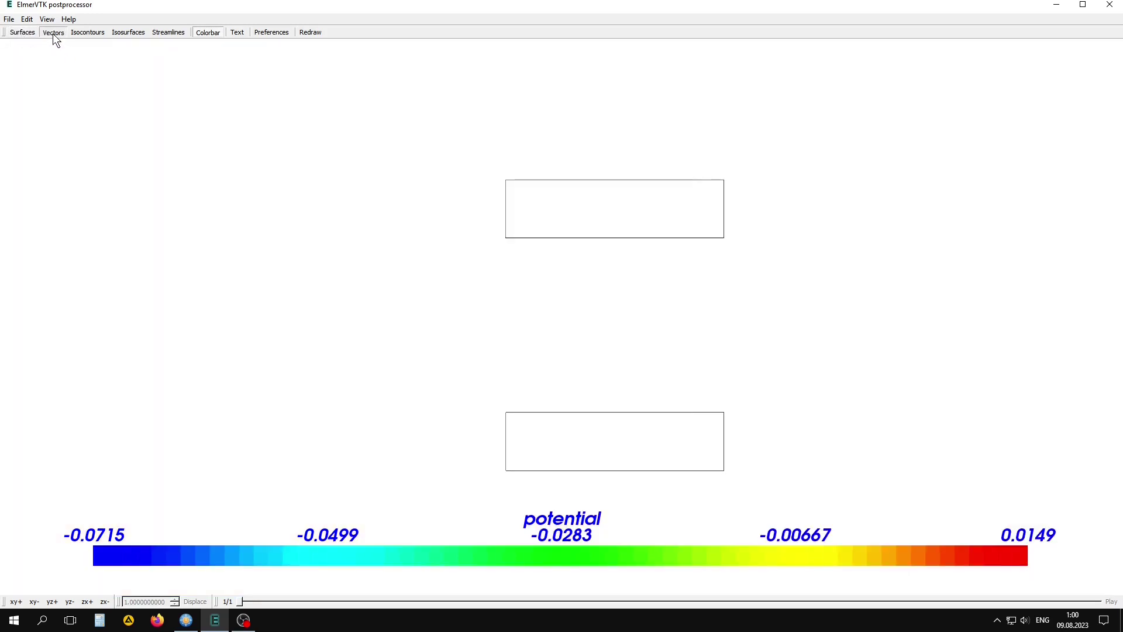
click(53, 33)
click(525, 191)
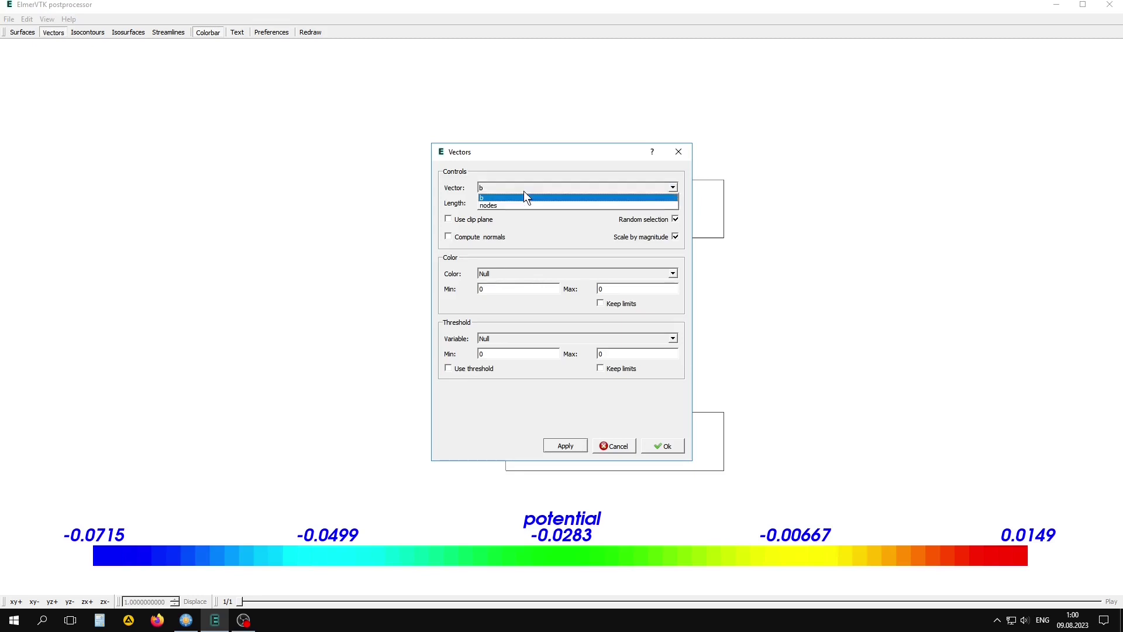
click(507, 273)
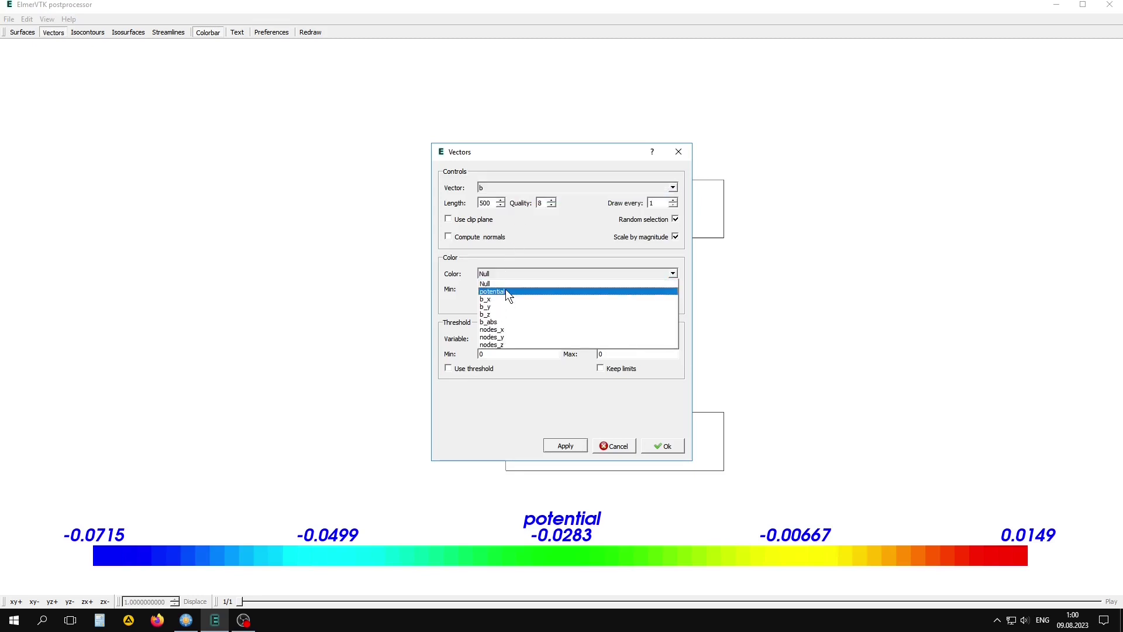
click(505, 289)
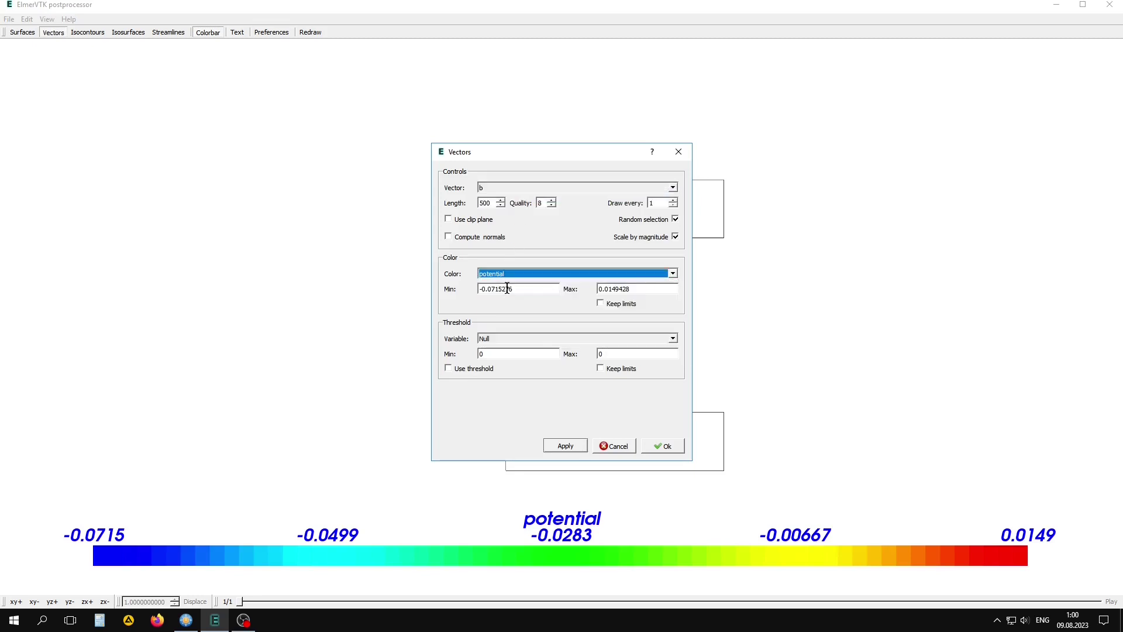
click(485, 203)
text(2)
double_click(540, 204)
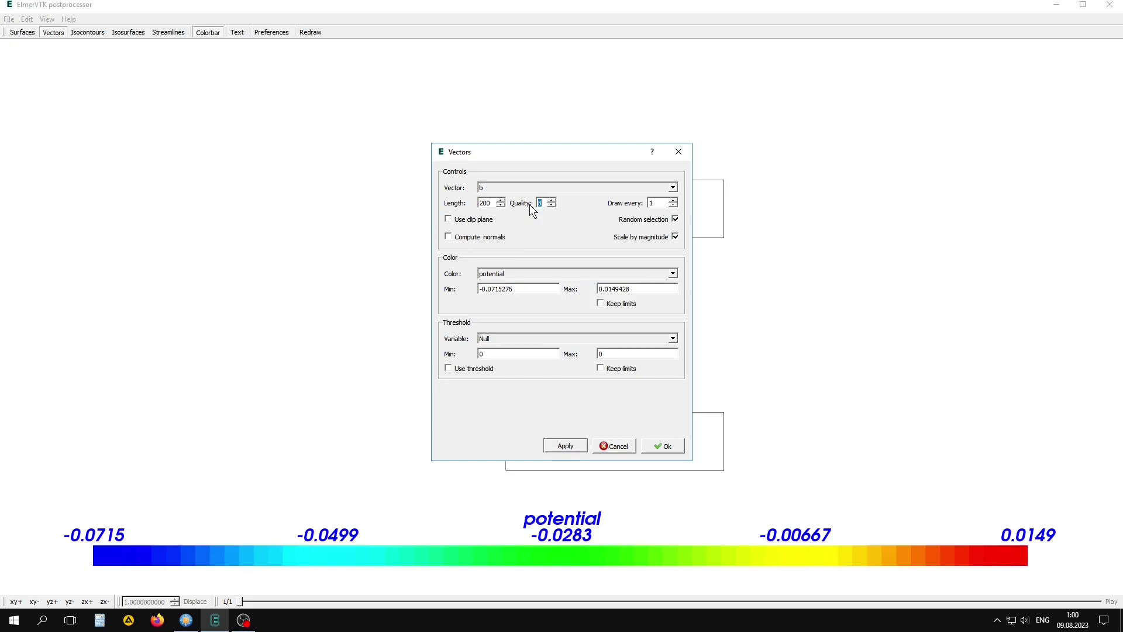
text(16)
click(565, 446)
click(662, 446)
scroll(563, 340, up, 2)
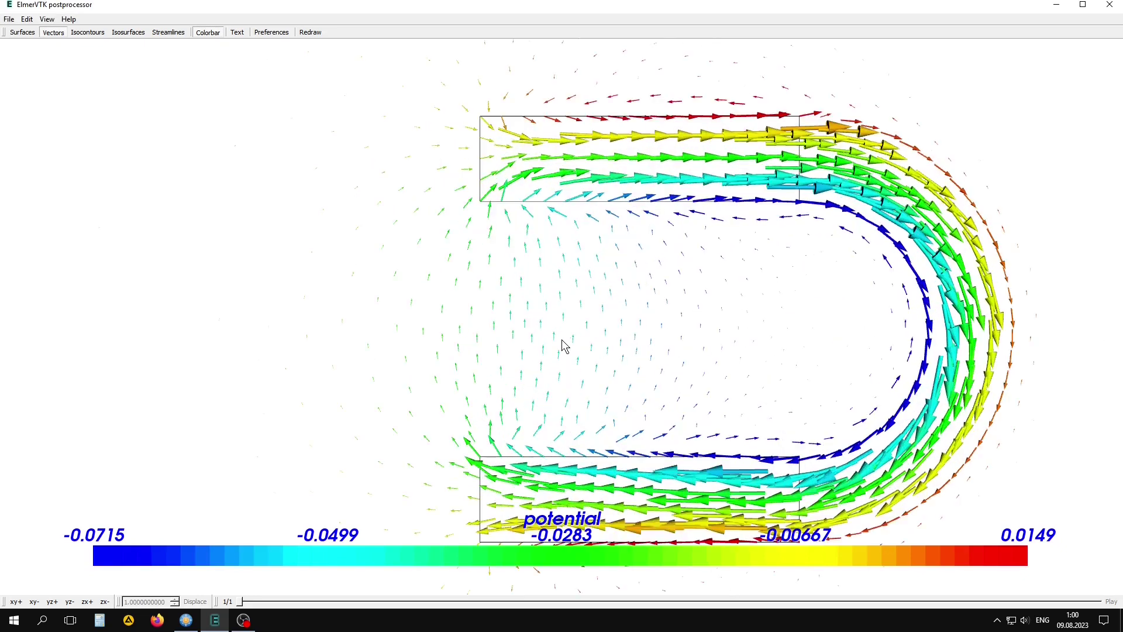
middle_drag(563, 344, 534, 311)
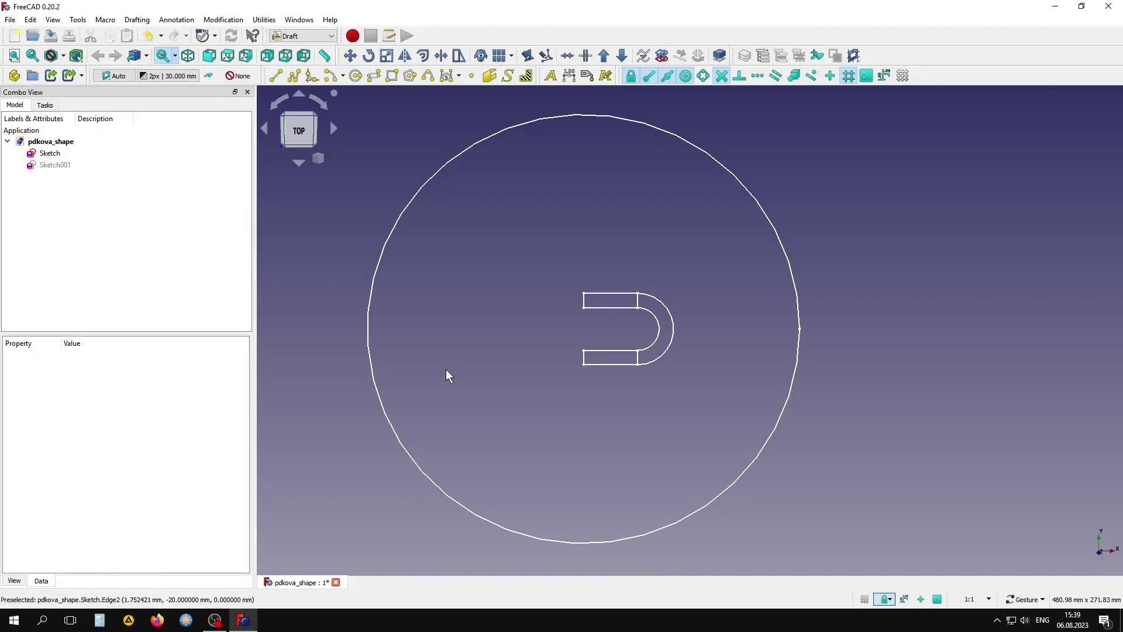
Check the horseshoe sketch's 8, 20, 30 and 120 mm constraints, then switch to the Part workbench.
click(52, 153)
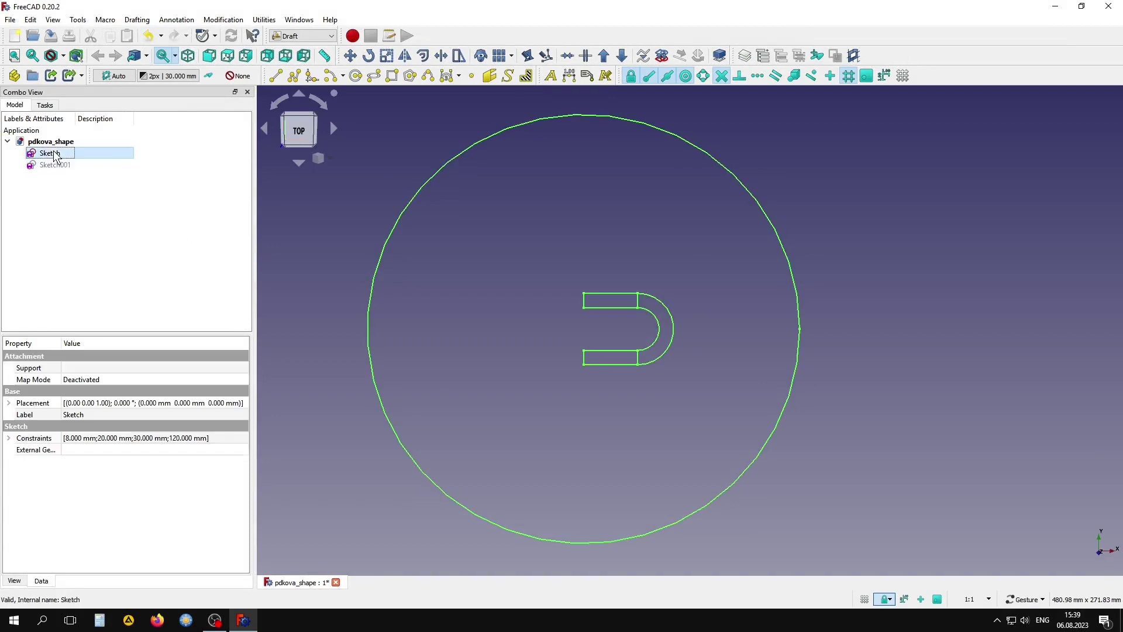
double_click(54, 154)
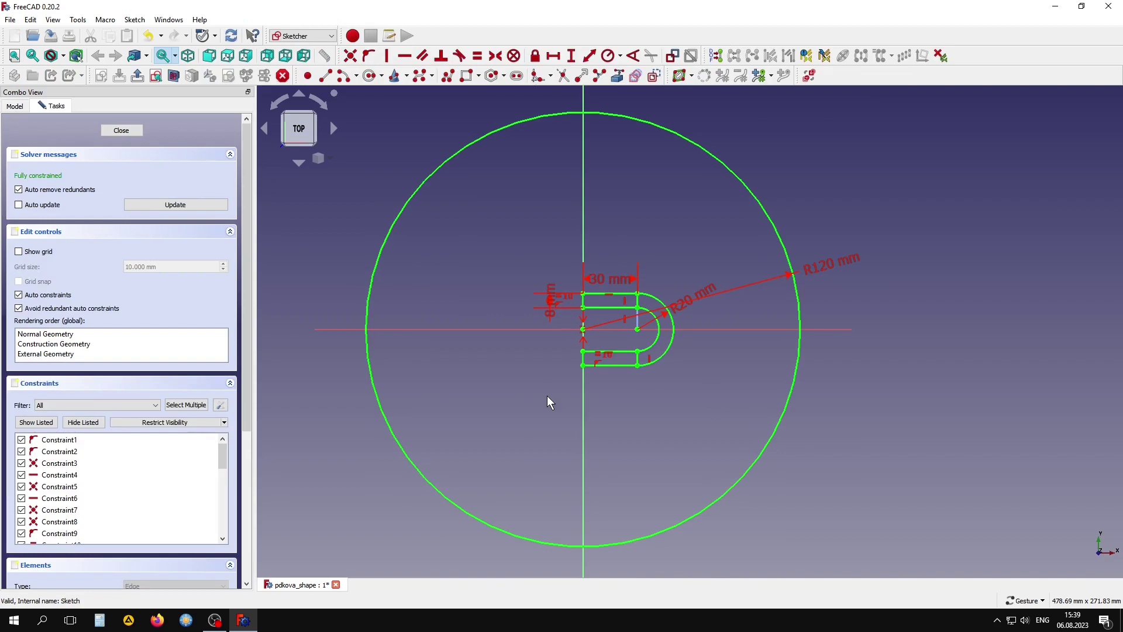
click(130, 131)
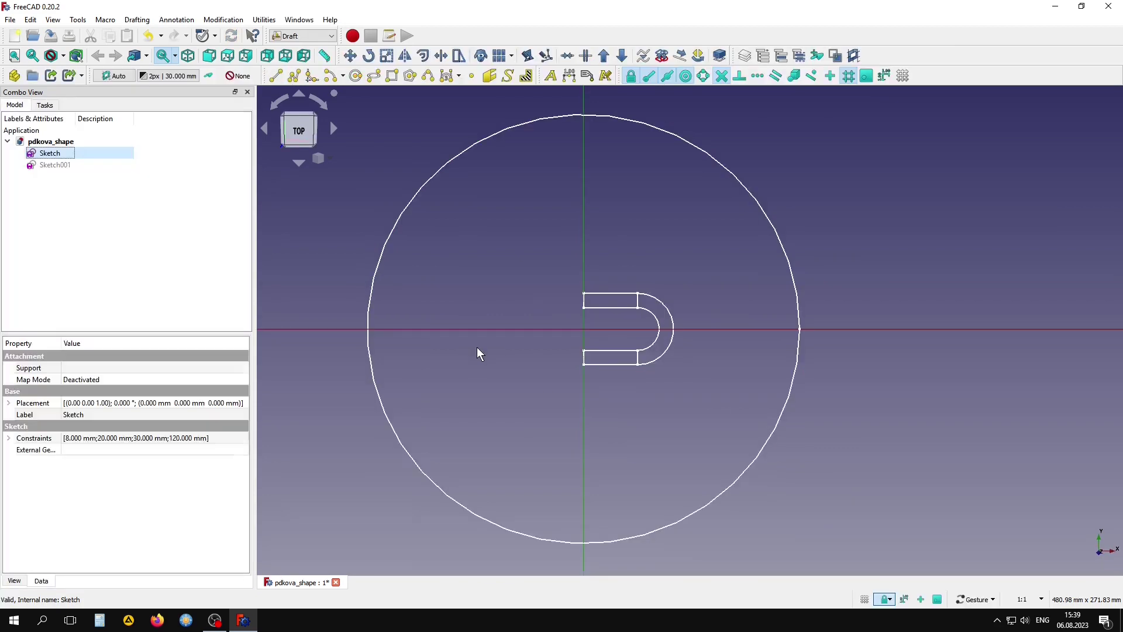
click(297, 36)
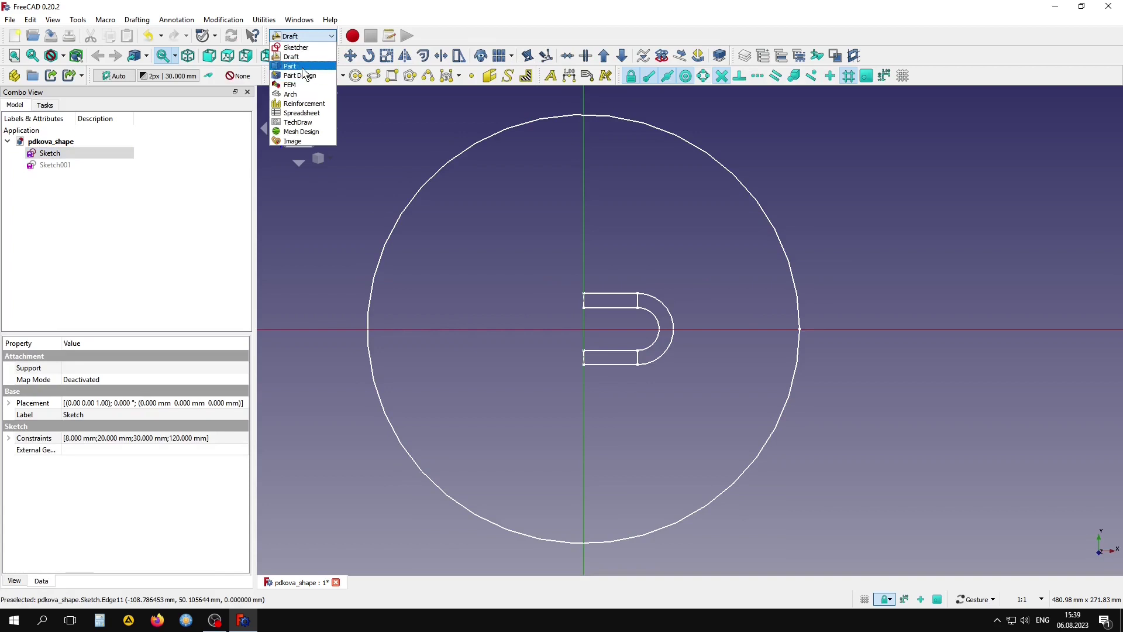
click(296, 66)
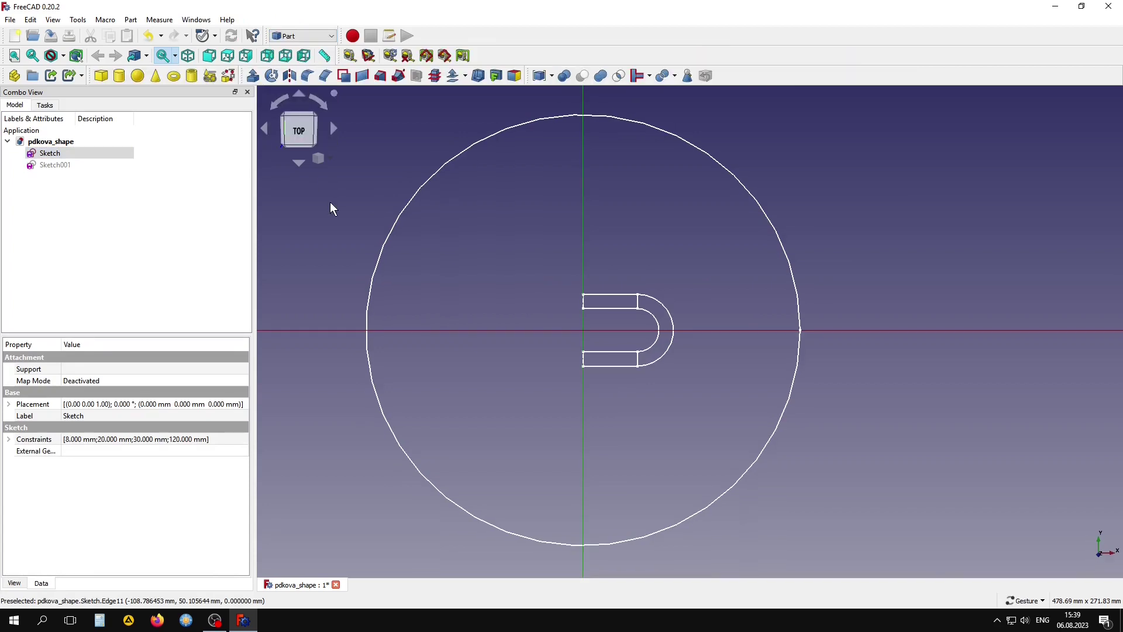
In Shape builder's Face from edges mode, select the upper arm's outline edges.
click(231, 73)
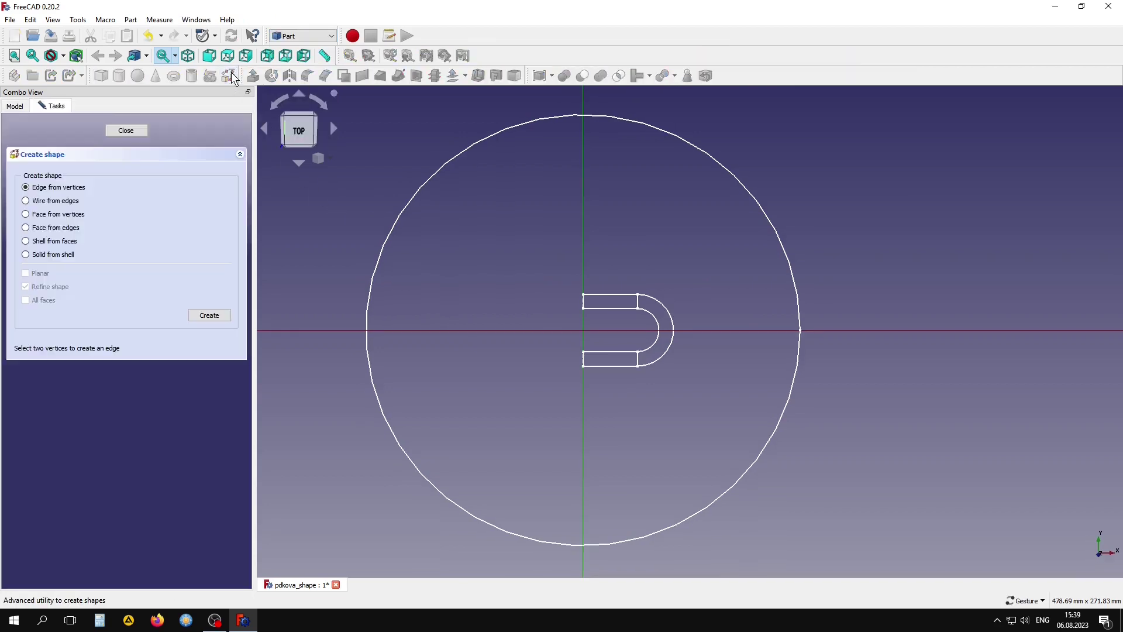
click(95, 228)
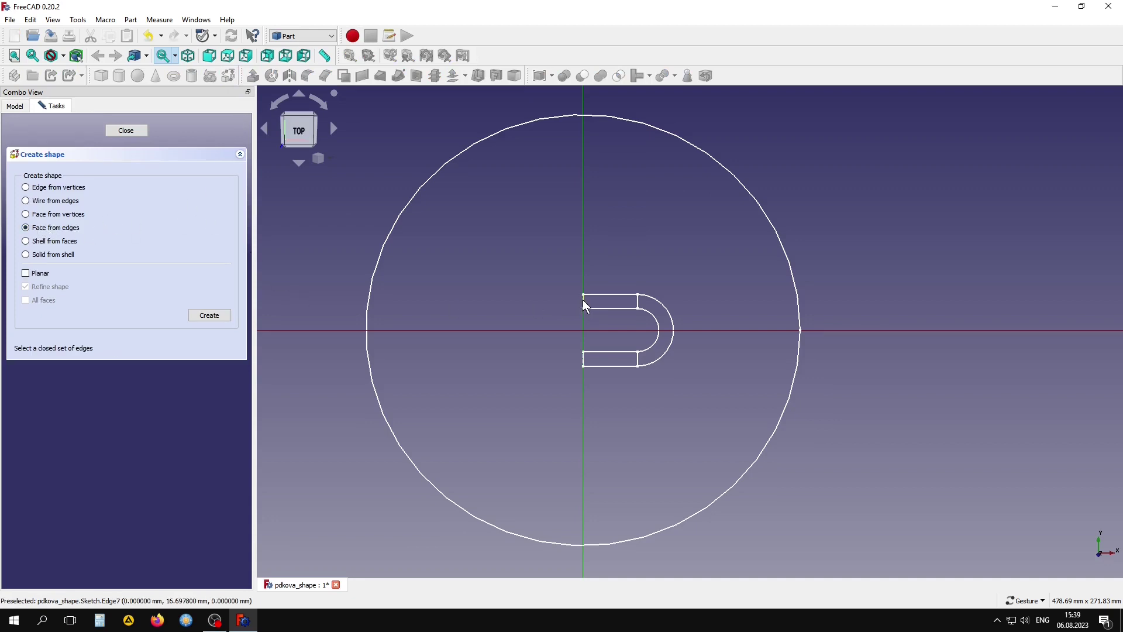
click(598, 295)
click(637, 302)
click(623, 309)
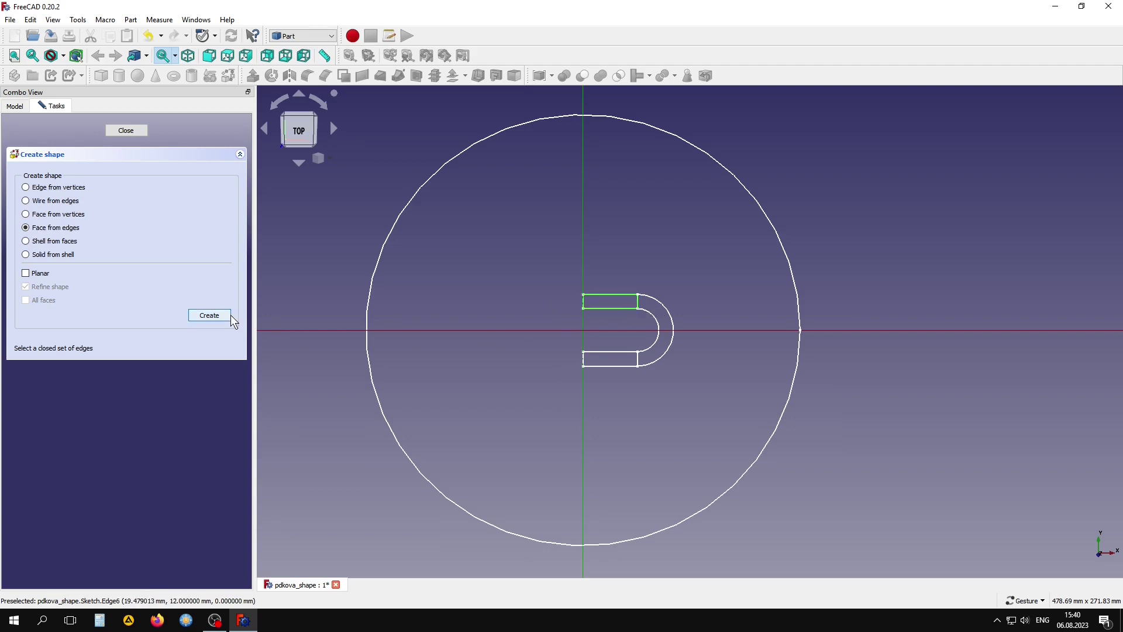
Create faces for the curved end and the lower arm from their edges.
click(657, 301)
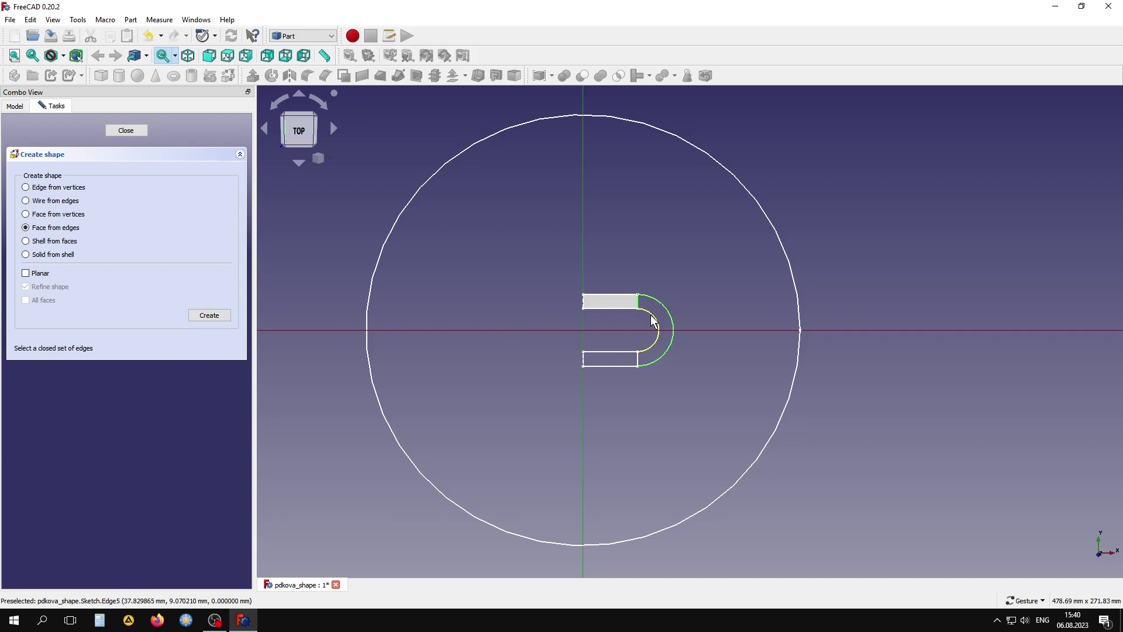
click(227, 317)
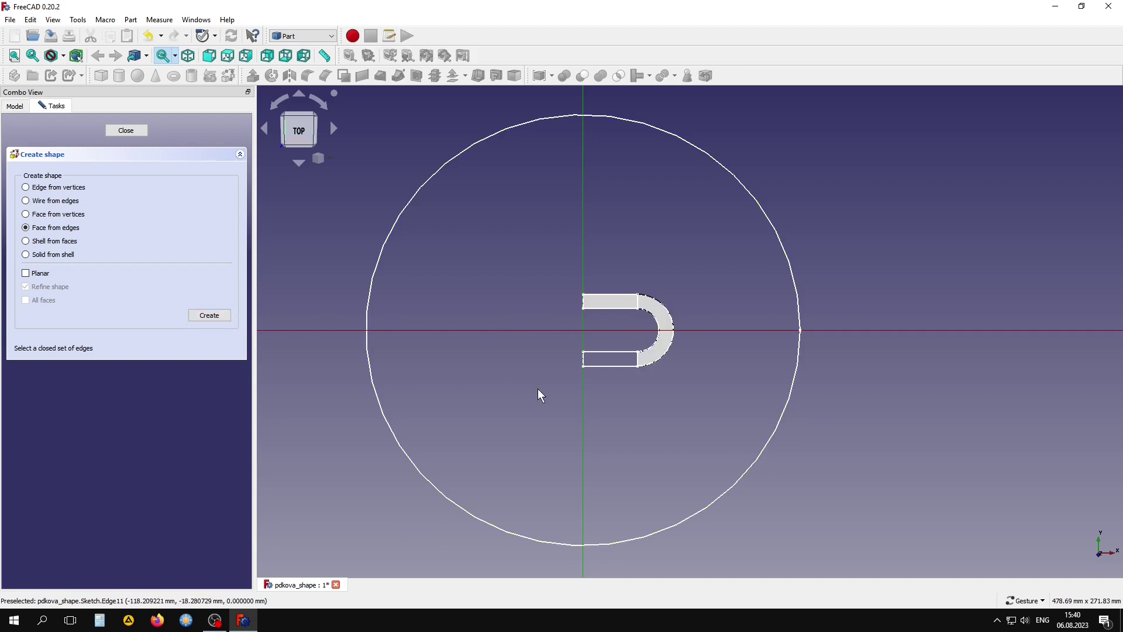
click(582, 358)
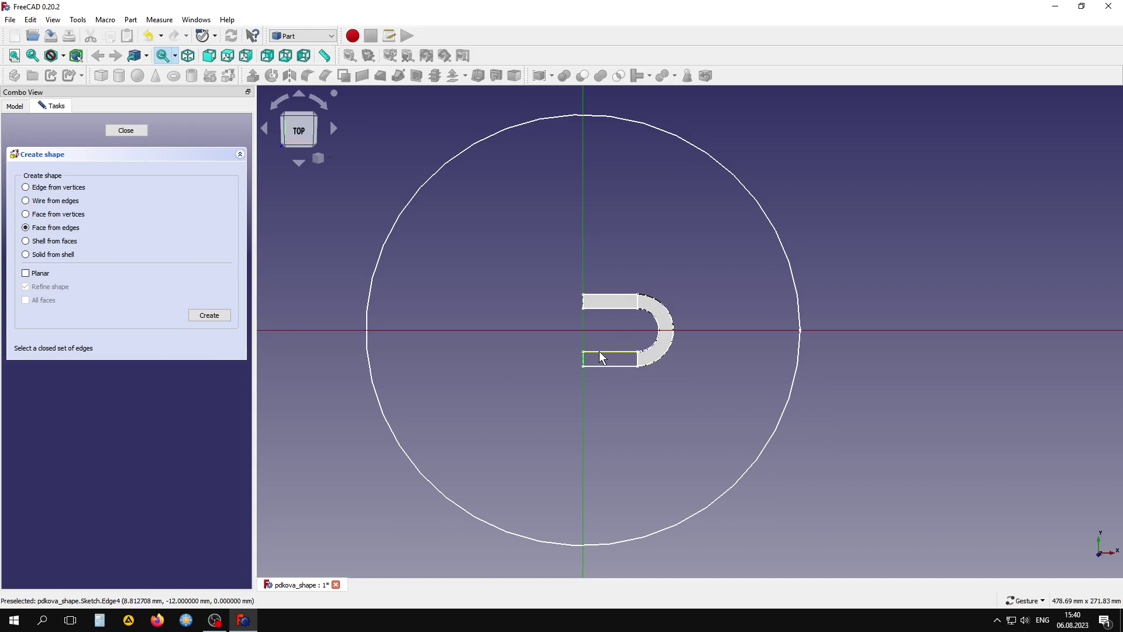
click(636, 363)
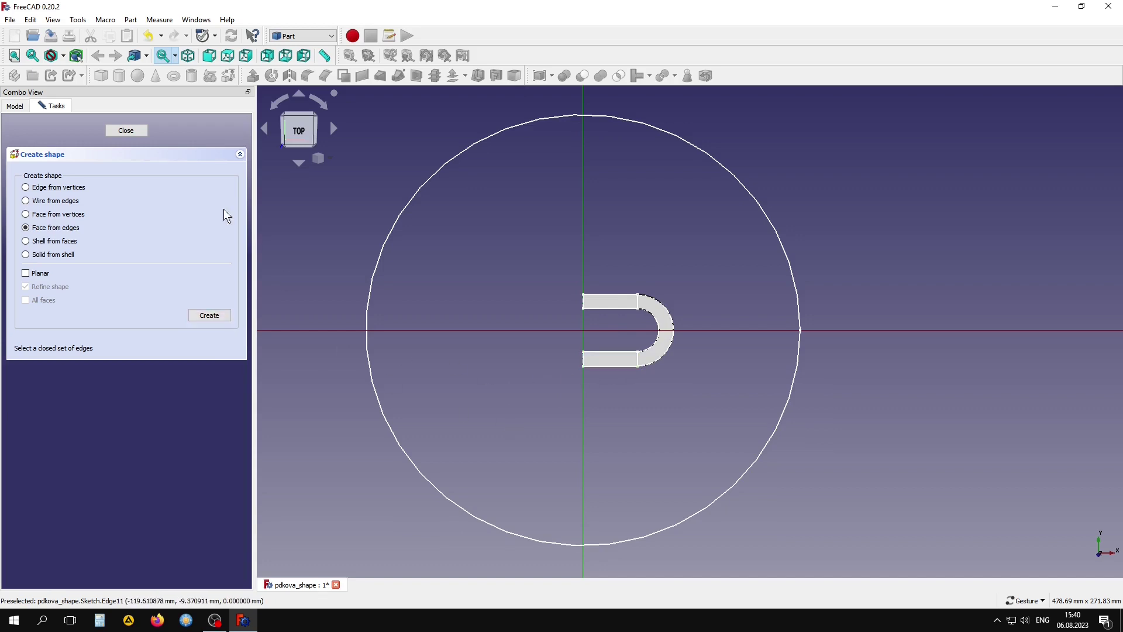
click(136, 131)
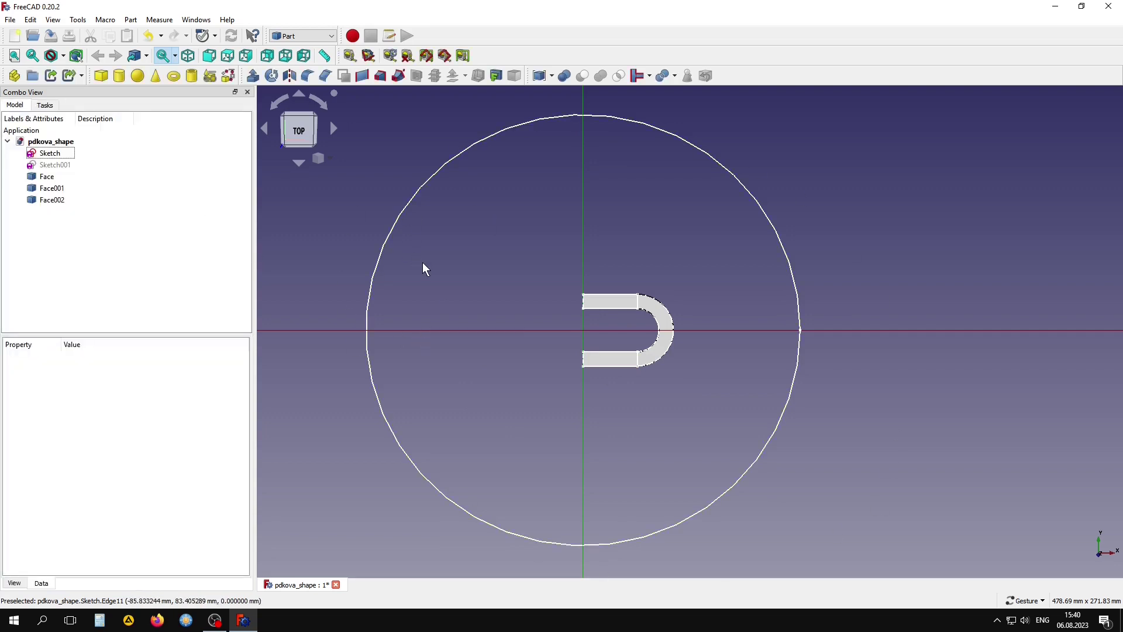
Hide Sketch, Face, Face001 and Face002, and show the large-circle Sketch001.
click(50, 153)
key(space)
click(55, 164)
key(space)
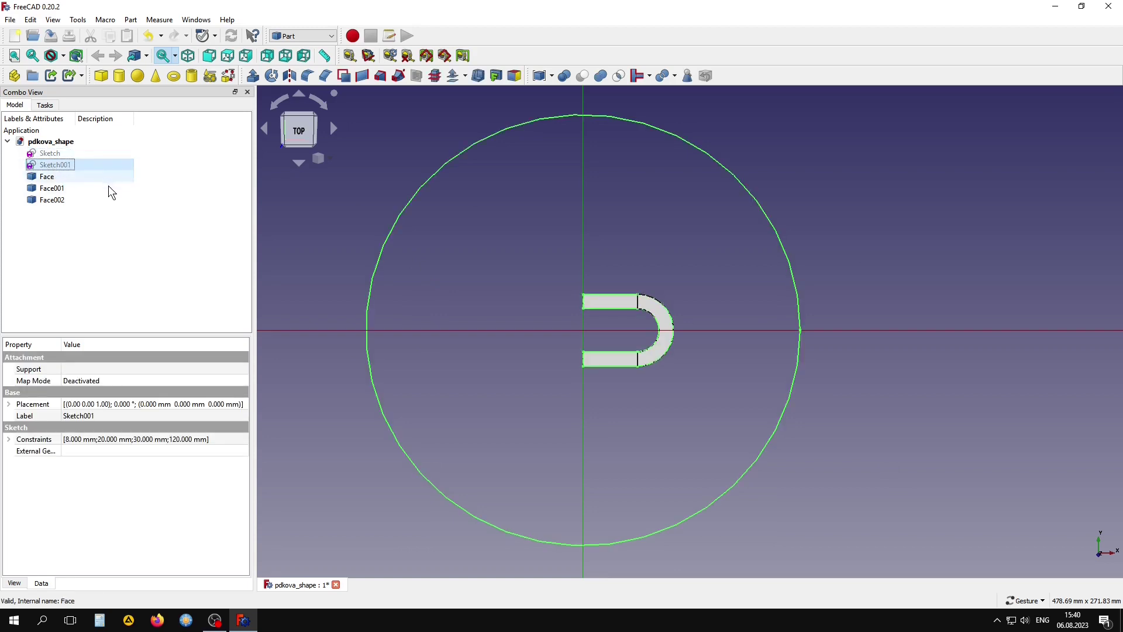
click(51, 200)
key(space)
click(52, 188)
key(space)
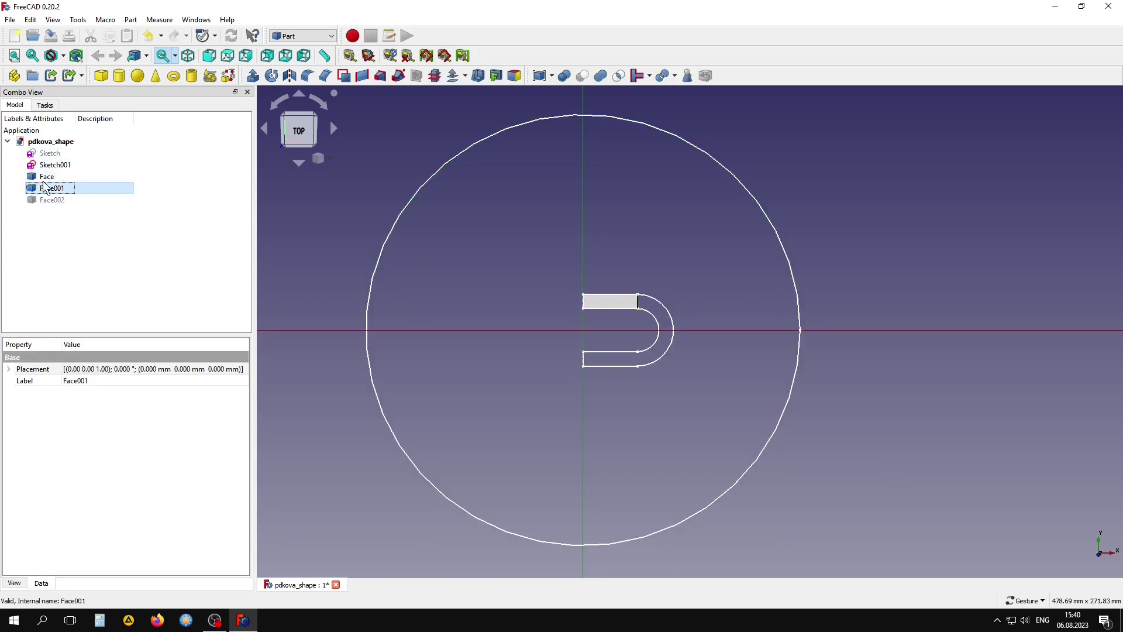
key(space)
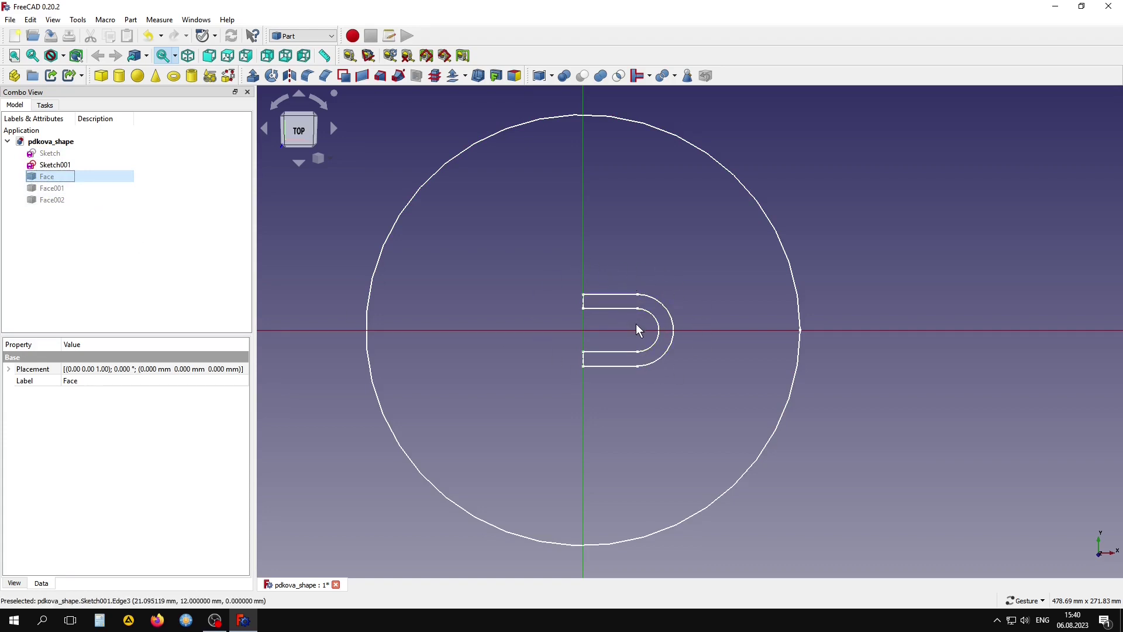
Extrude Sketch001 10 mm into a slotted disc and orbit to inspect it.
click(100, 164)
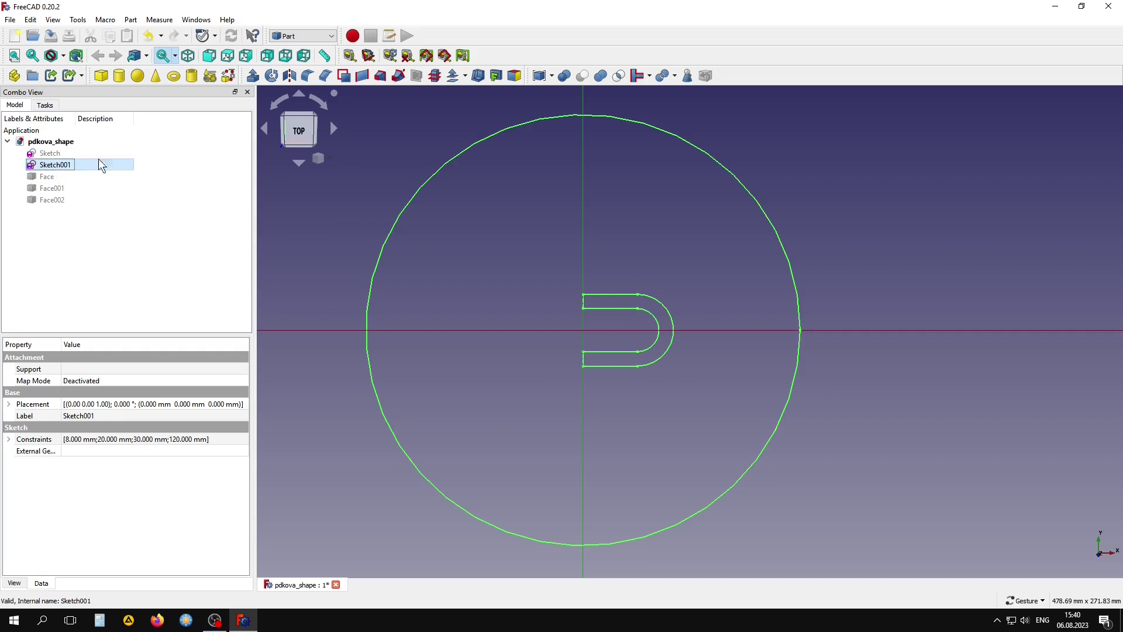
click(253, 75)
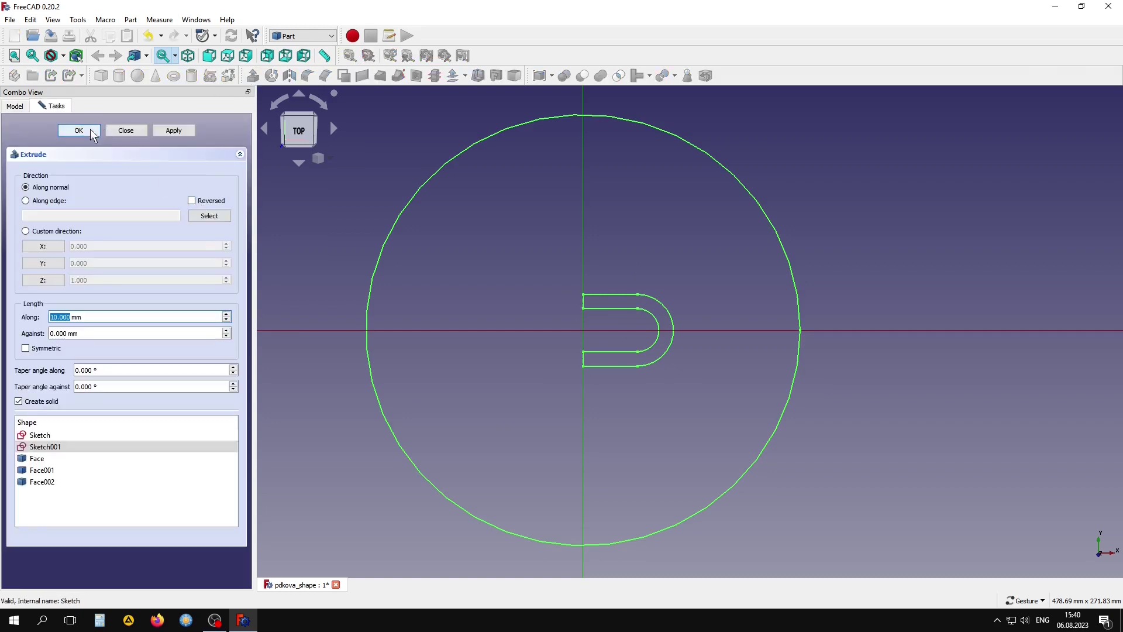
click(78, 130)
mouse_move(503, 378)
mouse_down()
mouse_move(515, 251)
mouse_move(514, 294)
mouse_up()
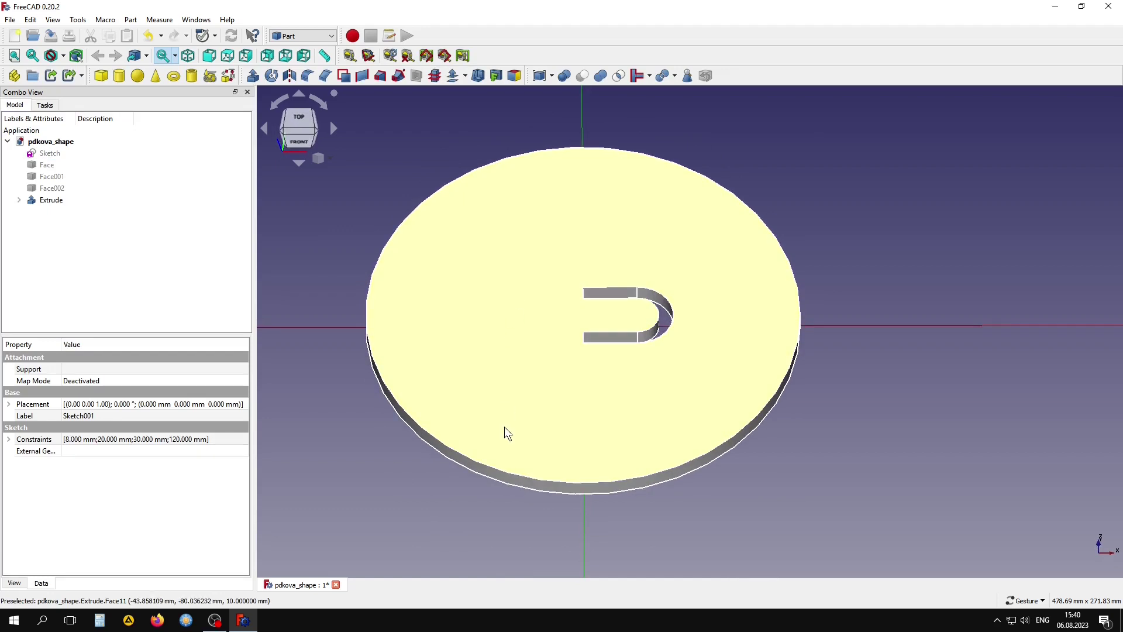
drag(841, 450, 840, 300)
Make a shape element copy of the disc's face and hide Extrude.
click(461, 314)
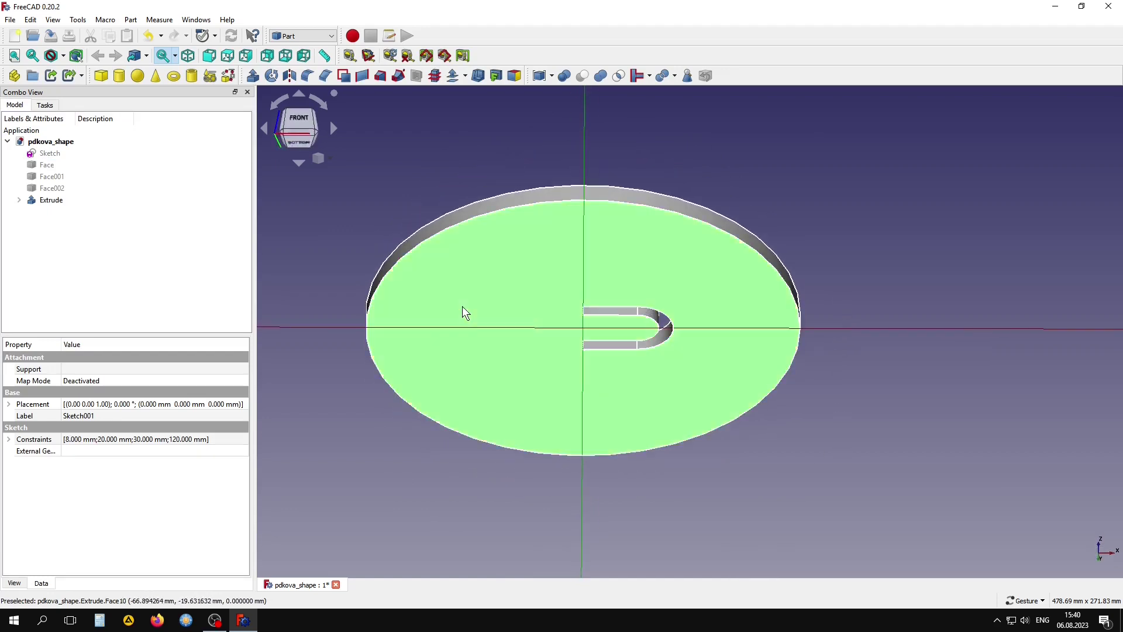
click(106, 19)
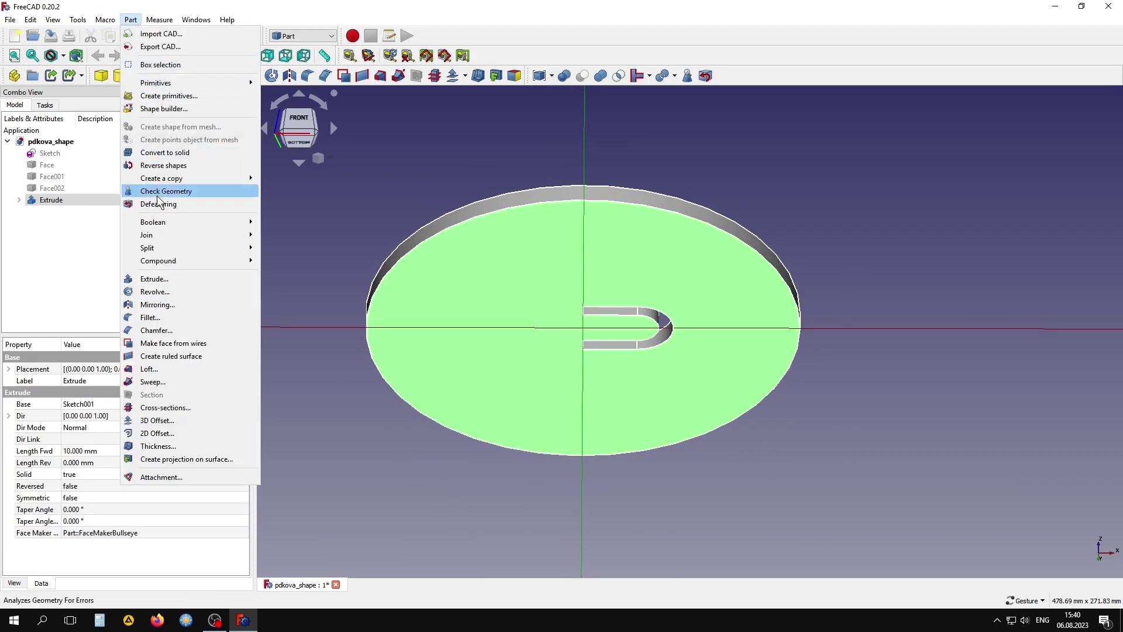
mouse_move(162, 178)
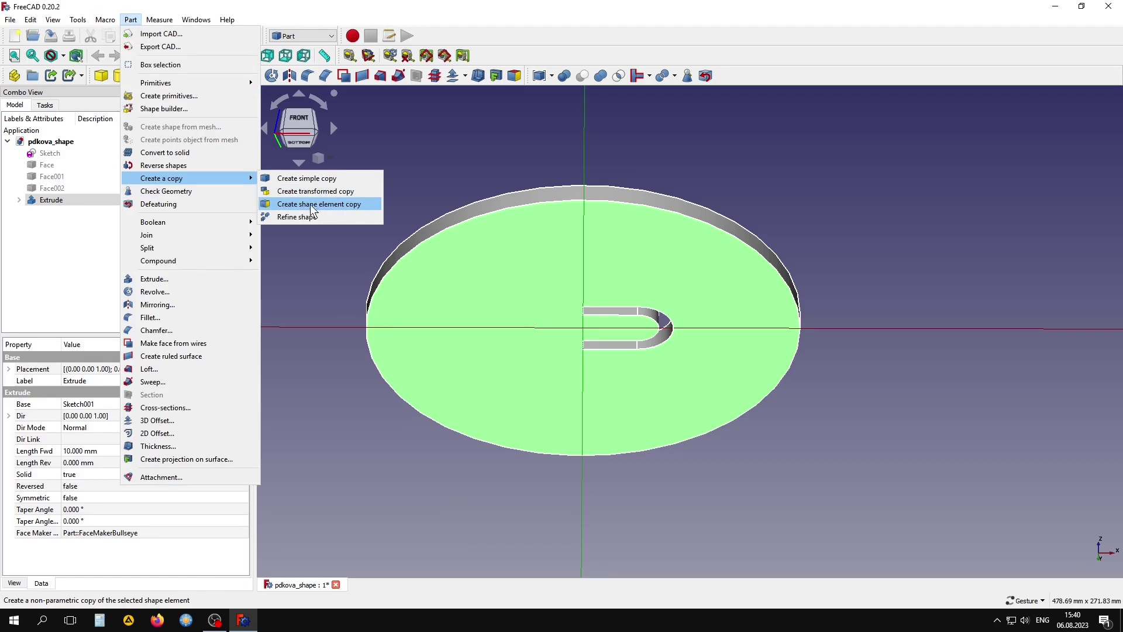
click(355, 210)
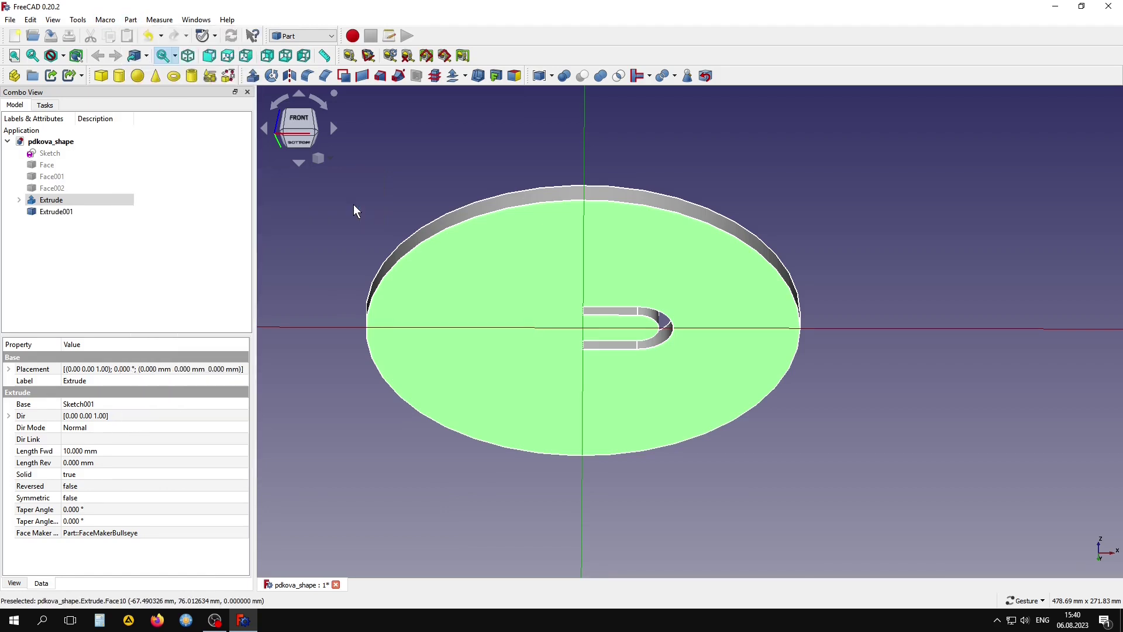
click(51, 200)
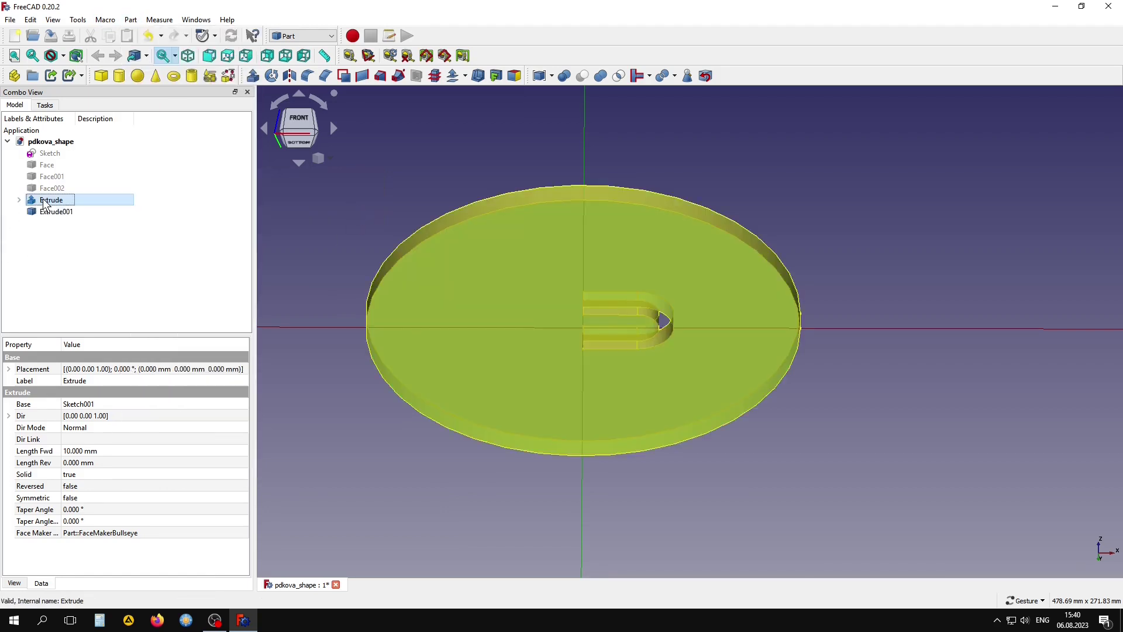
key(space)
Set the top view and show Face, Face001 and Face002 over the disc.
mouse_move(592, 130)
mouse_down()
mouse_move(598, 261)
mouse_move(607, 195)
mouse_move(606, 302)
mouse_up()
click(305, 124)
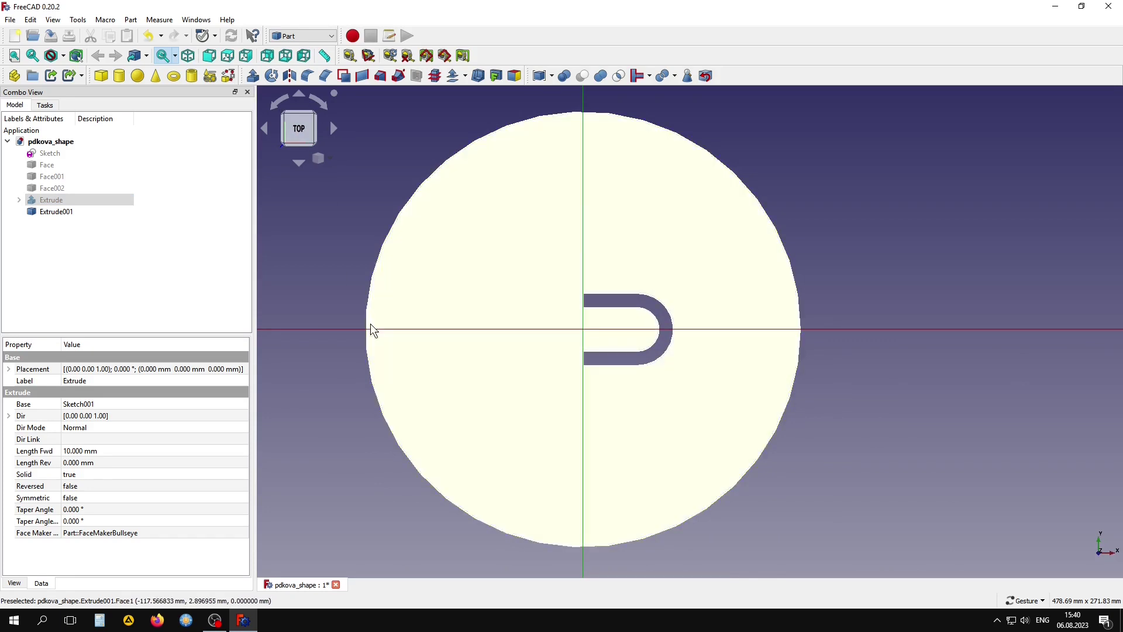
click(37, 186)
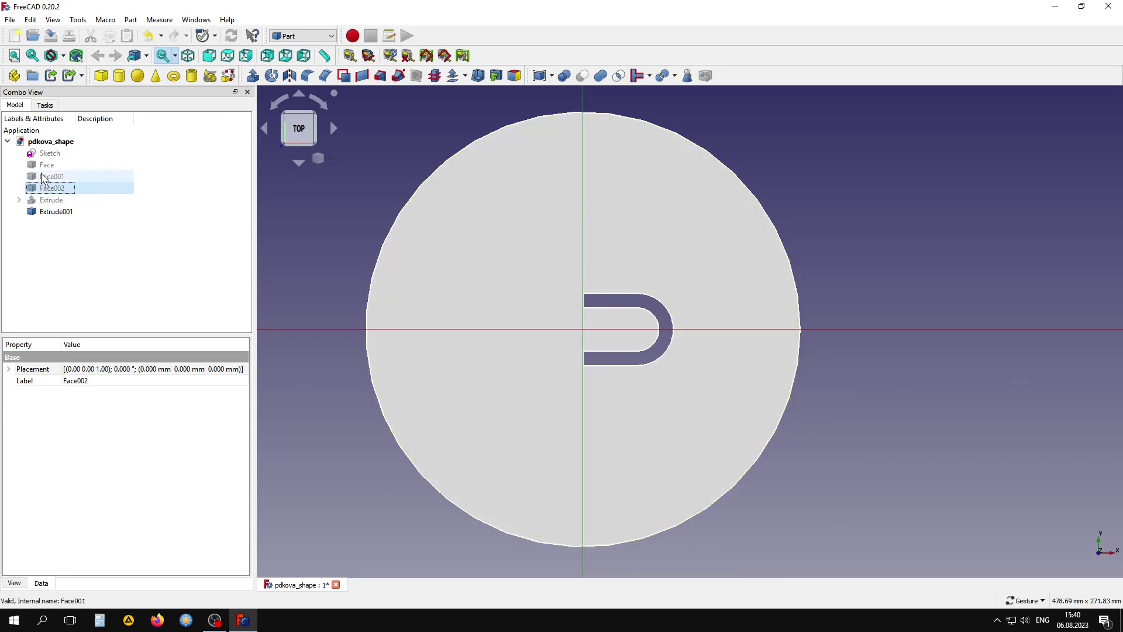
click(44, 176)
key(space)
click(45, 164)
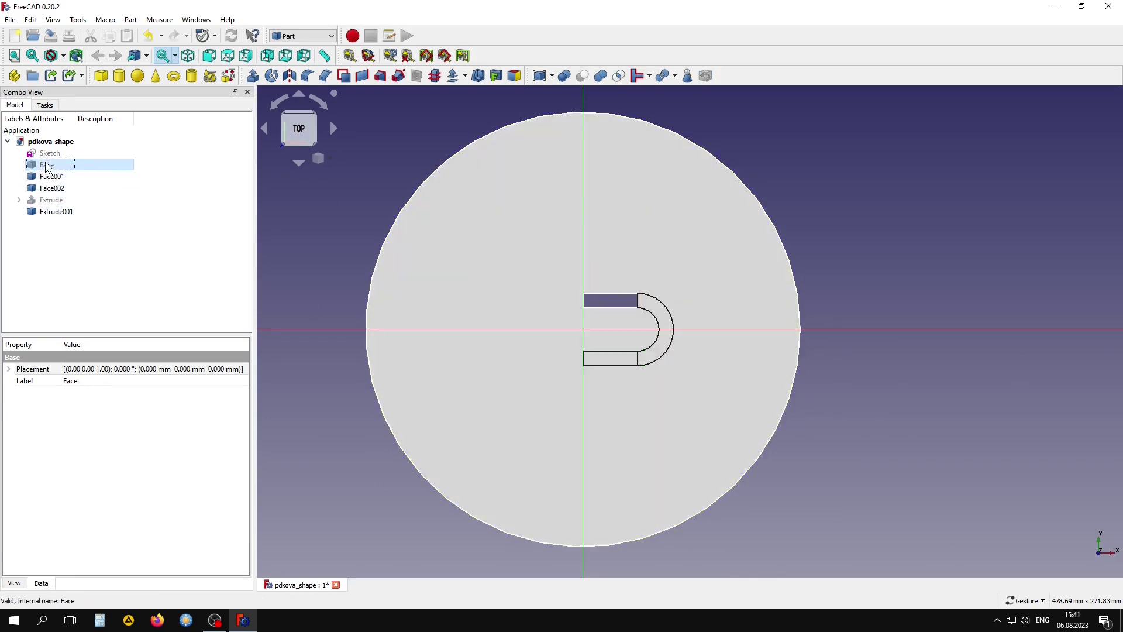
key(space)
click(923, 268)
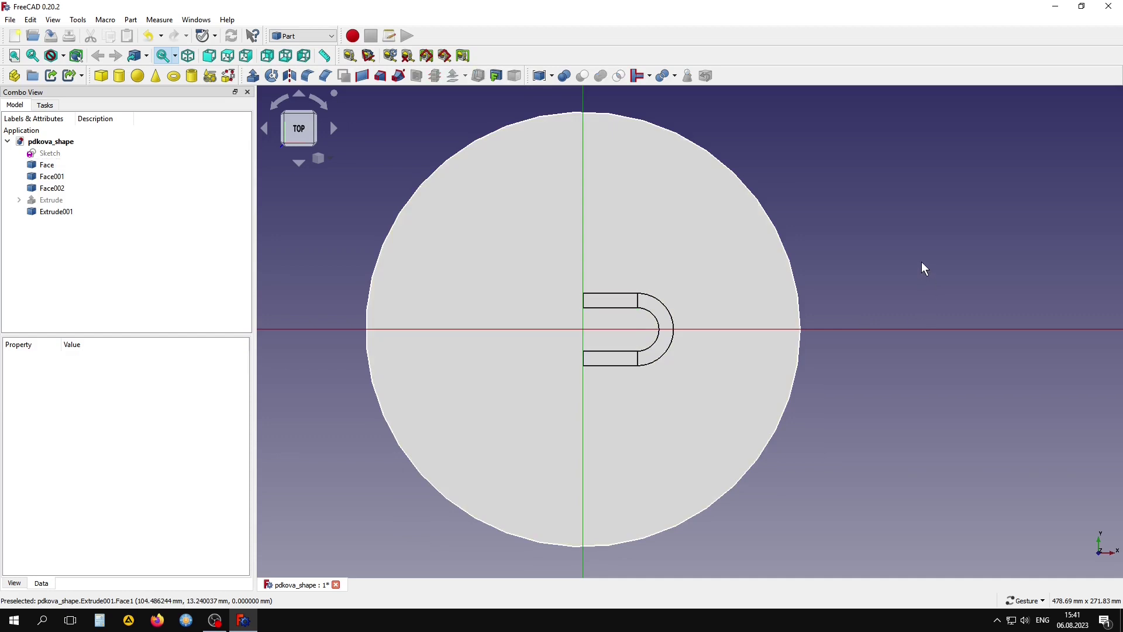